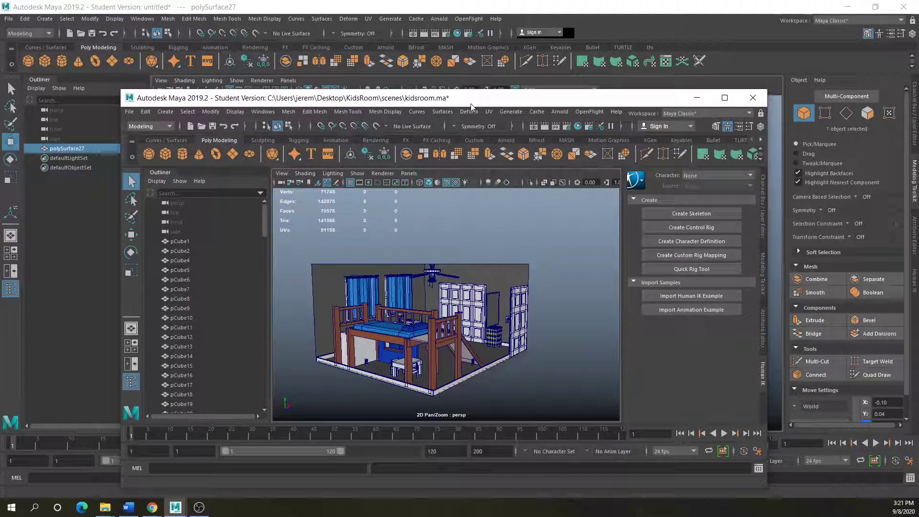
- Examine the kidsroom.ma scene, looking closely at the ceiling fan and its blades as well as the whole room
left_click(723, 97)
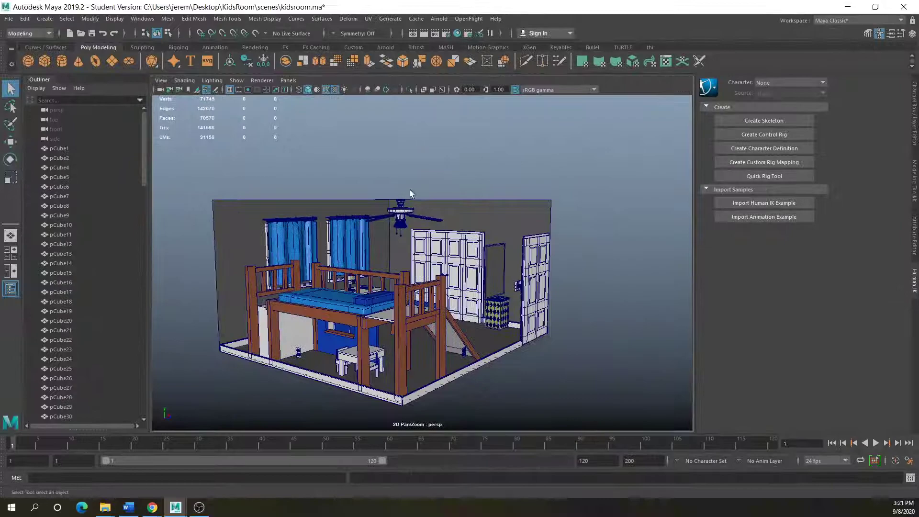
scroll(404, 201, "up", 5)
scroll(397, 217, "up", 3)
middle_click_drag(390, 189, 406, 303, "alt")
left_click_drag(406, 303, 398, 270, "alt")
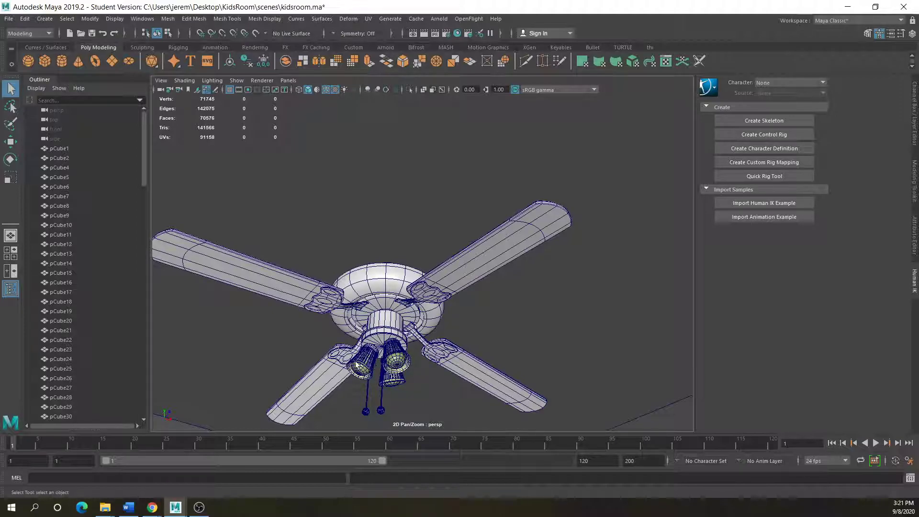
scroll(388, 366, "down", 10)
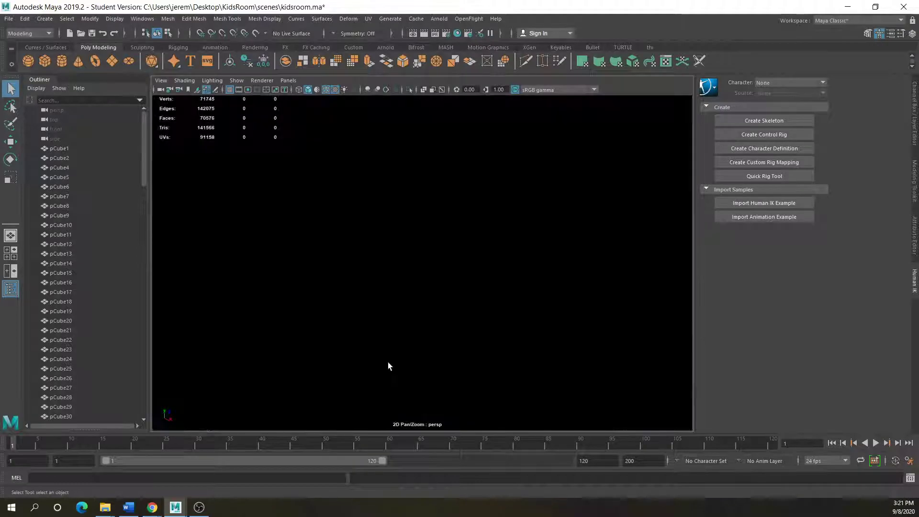
left_click_drag(387, 364, 444, 346, "alt")
scroll(417, 281, "up", 2)
middle_click_drag(417, 281, 418, 275, "alt")
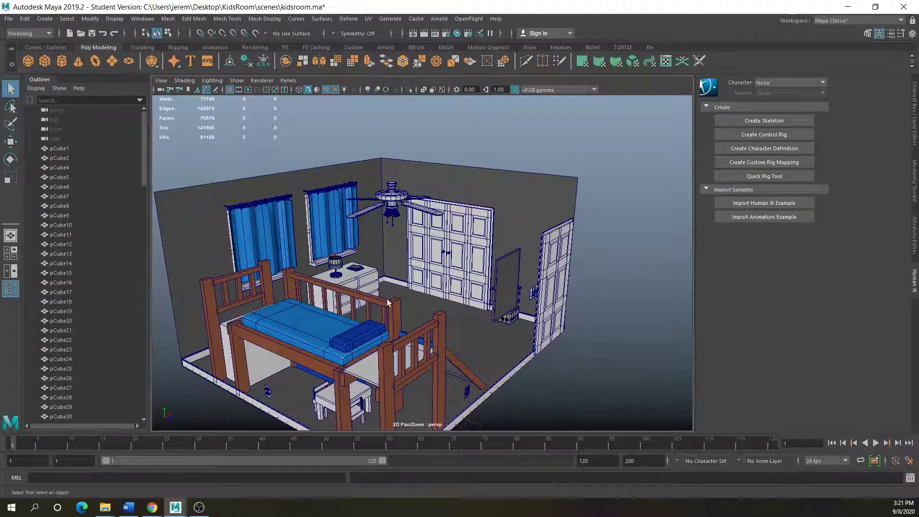
- Switch to the untitled Maya scene and move the fan blade off the grid, about 16 units along negative Z
left_click_drag(428, 9, 0, 210)
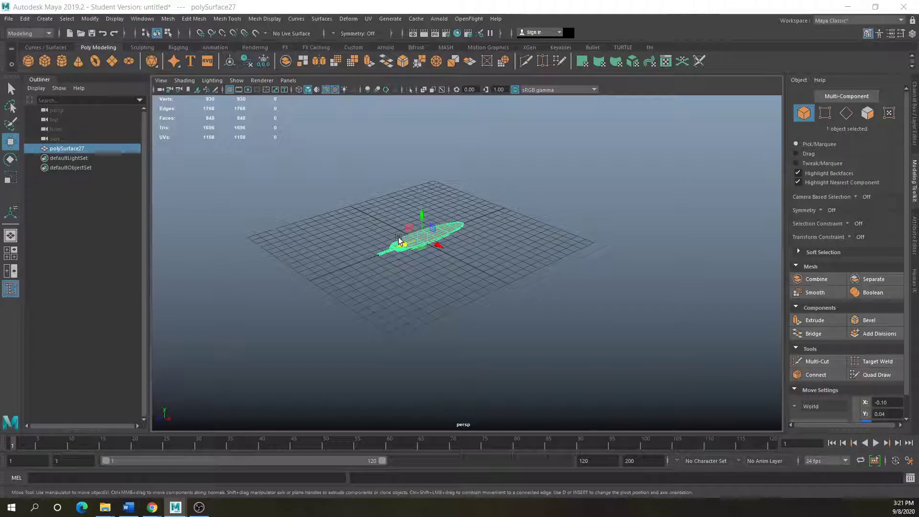
left_click_drag(403, 243, 537, 197)
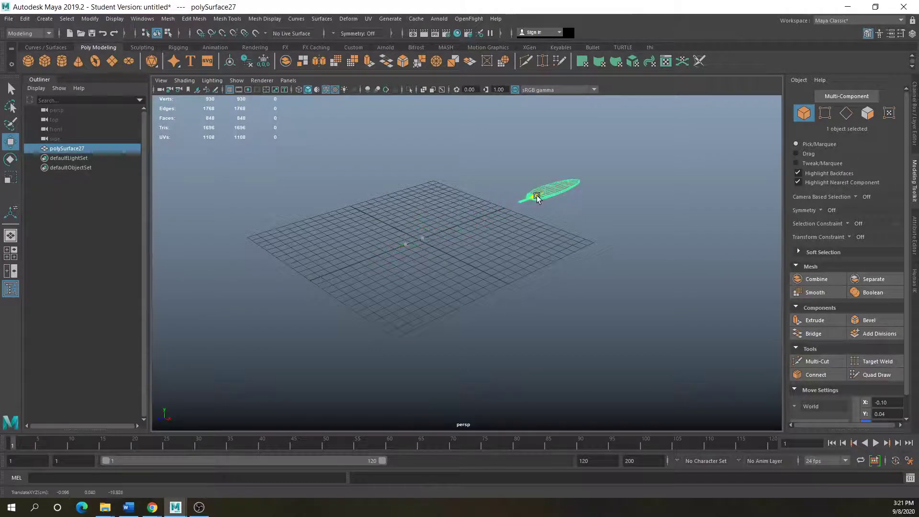
- Create a polygon cube at the origin and scale it into a tall, thin door-shaped slab
left_click(45, 62)
key("r")
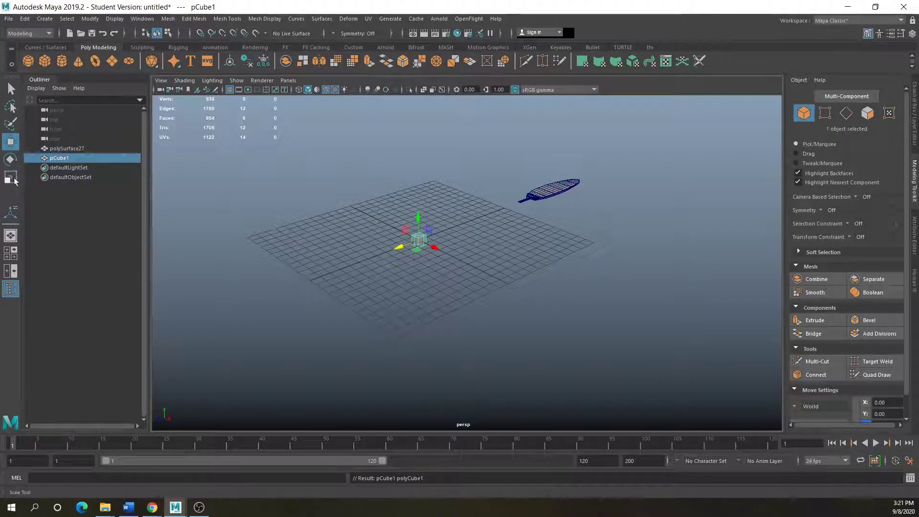
left_click_drag(418, 228, 410, 131)
left_click(410, 131)
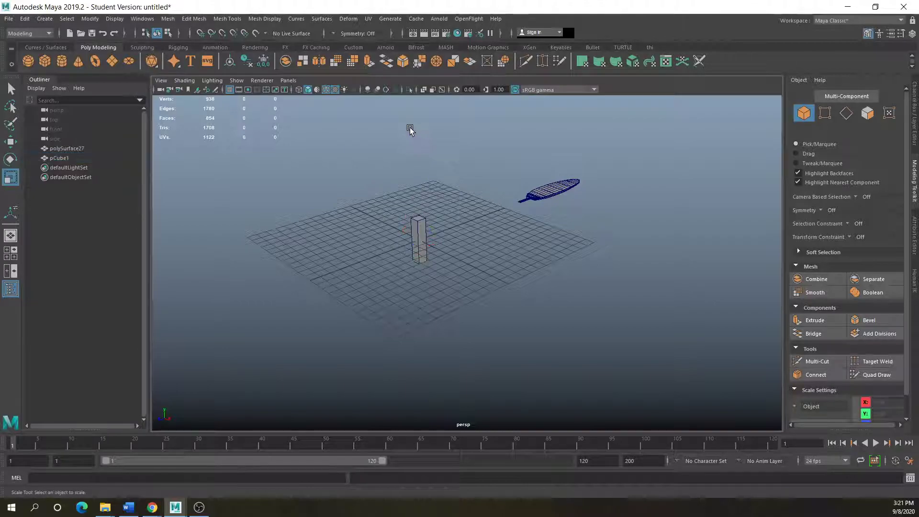
left_click(413, 228)
left_click_drag(418, 221, 418, 178)
left_click_drag(409, 247, 273, 268)
- Raise the door-shaped slab to about 4.35 on the Y axis so its base sits on the grid
key("w")
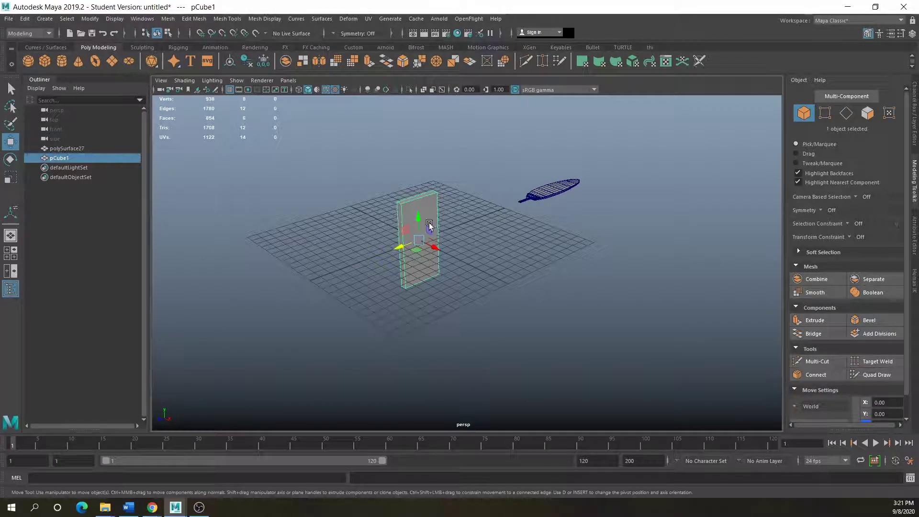
left_click_drag(417, 227, 412, 184)
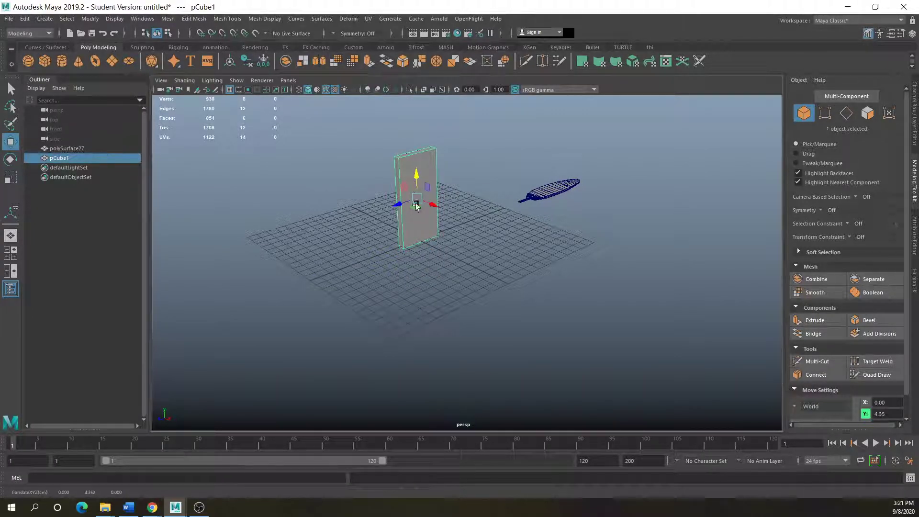
scroll(419, 254, "up", 2)
scroll(419, 254, "up", 2)
left_click_drag(423, 310, 378, 319, "alt")
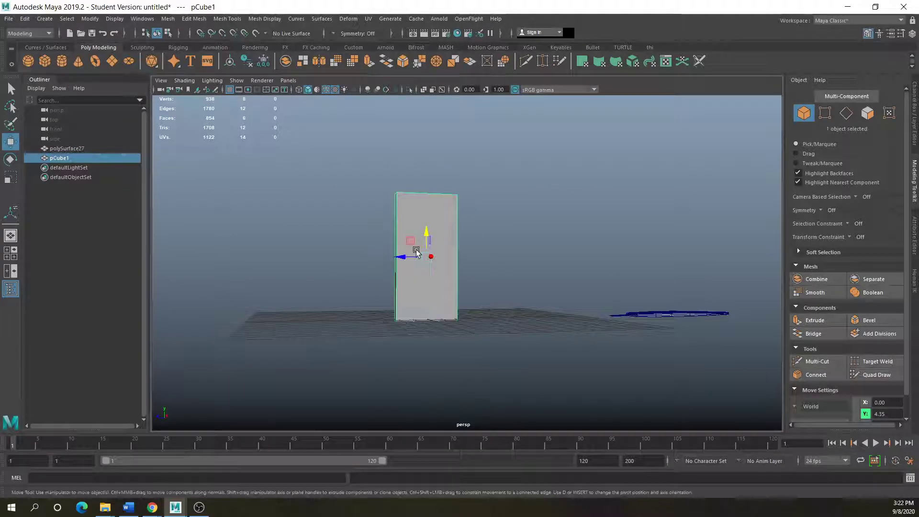
left_click_drag(417, 269, 347, 299, "alt")
scroll(346, 300, "up", 3)
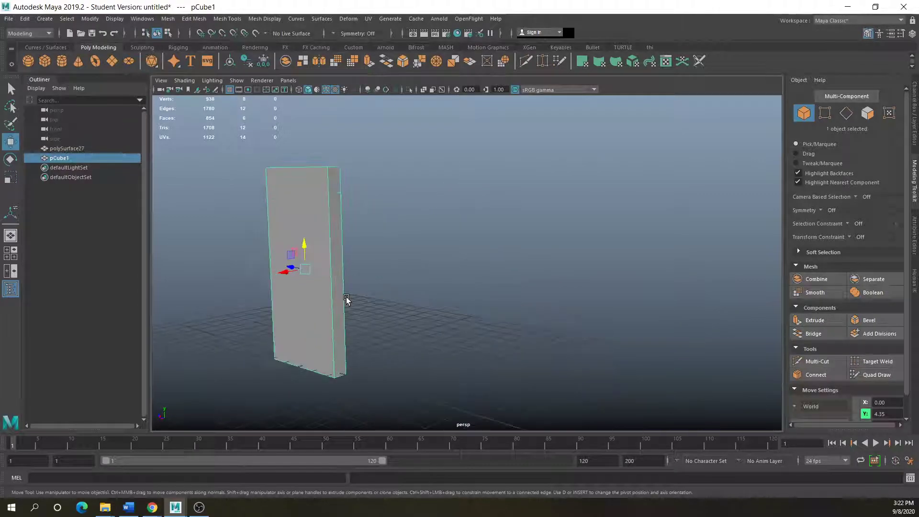
middle_click_drag(353, 298, 474, 289, "alt")
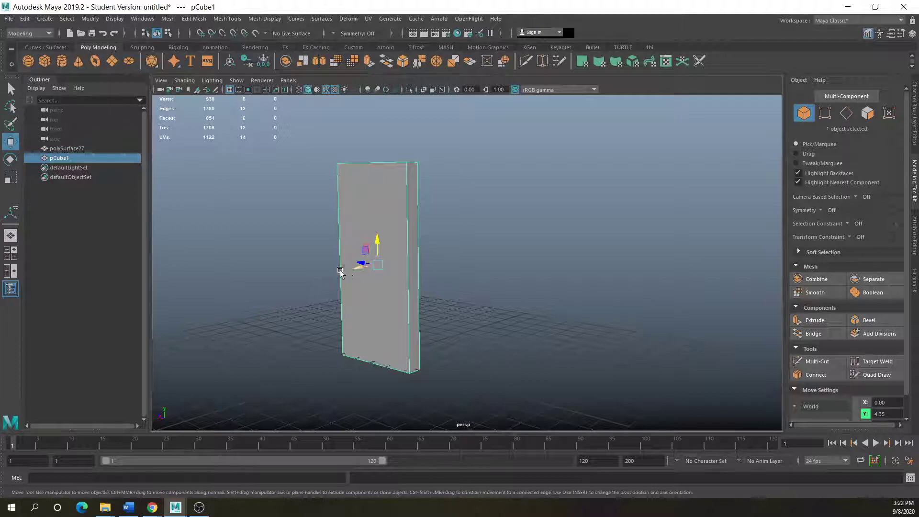
- Reselect the slab and move it vertically to about 4.84 on the Y axis
left_click(89, 19)
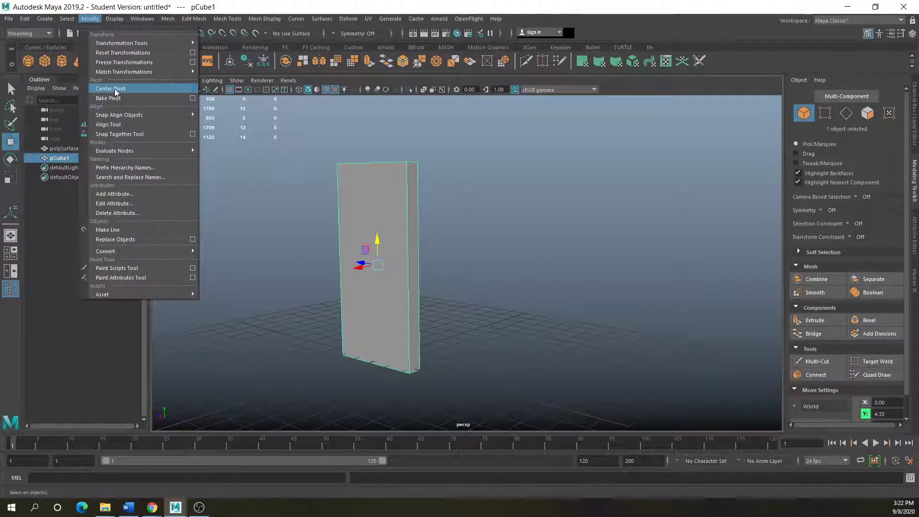
left_click(319, 284)
left_click(388, 263)
left_click_drag(375, 247, 367, 310)
middle_click_drag(366, 310, 430, 267, "alt")
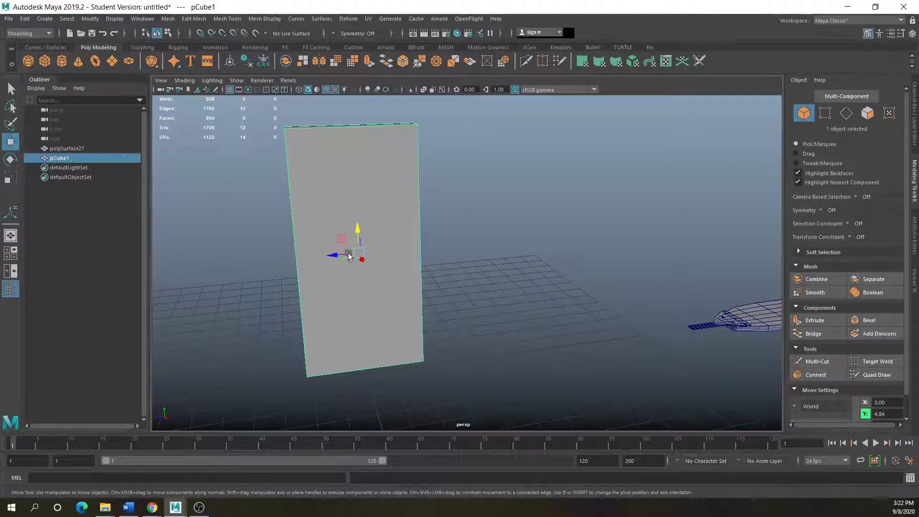
left_click_drag(306, 284, 325, 297, "alt")
- Try rotating the slab around the vertical axis of its central pivot, and undo the rotation
left_click(10, 158)
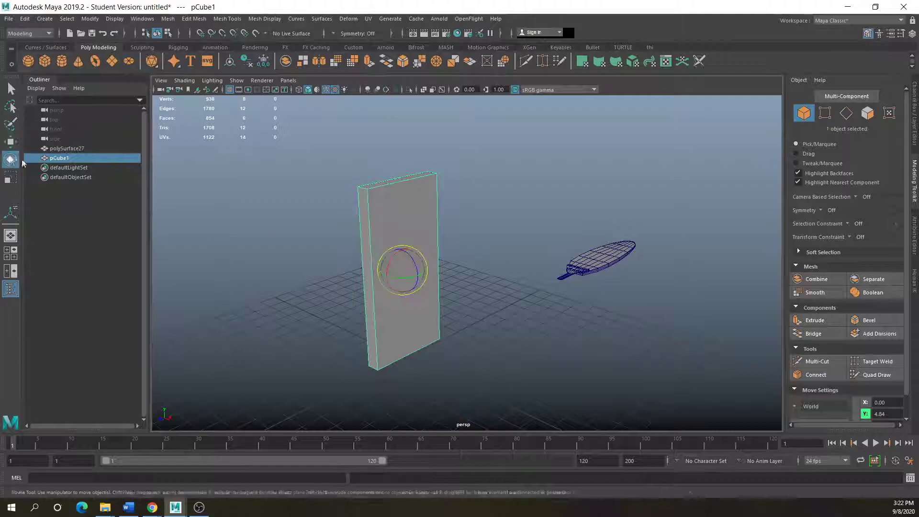
left_click_drag(402, 277, 384, 285)
key("ctrl+z")
- In the side view, move the slab's pivot down to the middle of its bottom edge, at about 0.42 on Y
key("space")
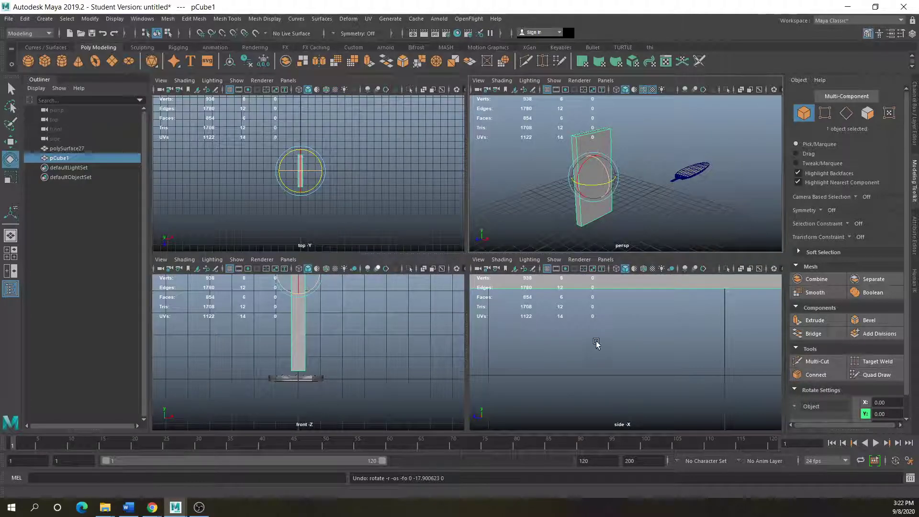
key("space")
right_click_drag(584, 337, 509, 290, "alt")
middle_click_drag(512, 215, 438, 278, "alt")
scroll(437, 277, "up", 1)
left_click(11, 142)
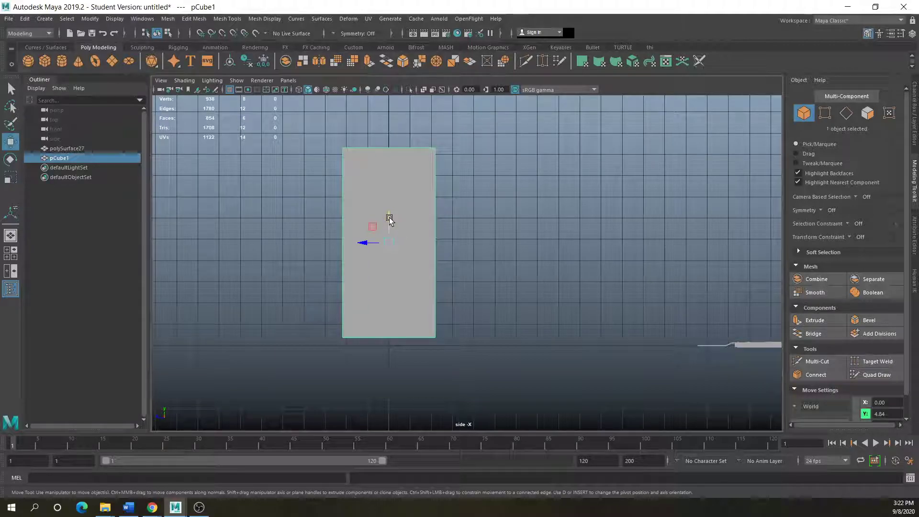
key("d")
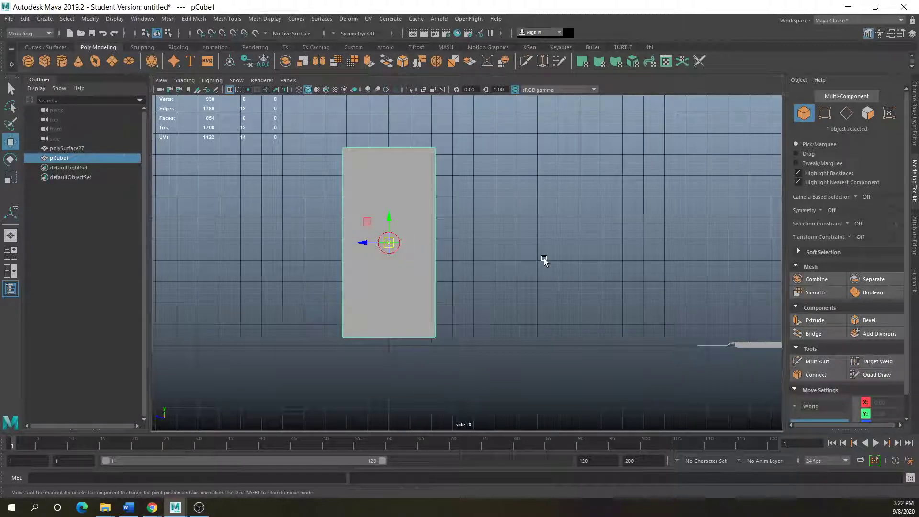
left_click_drag(389, 216, 386, 307)
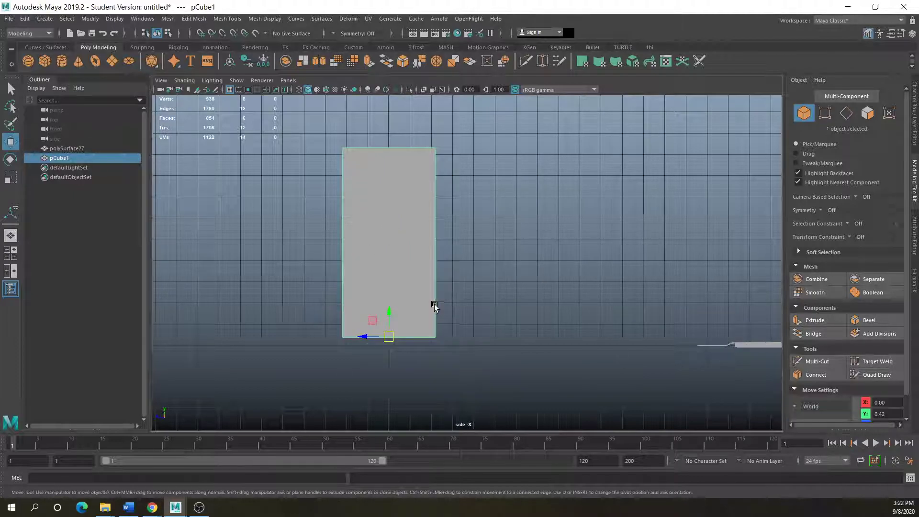
- Try rotating the slab around its bottom-edge pivot in the perspective view, and undo the rotation
key("space")
key("space")
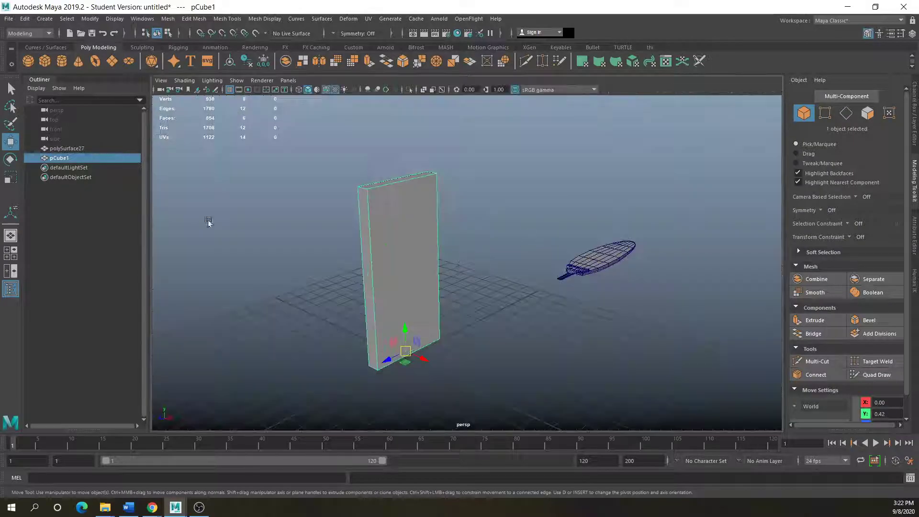
key("e")
mouse_move(419, 349)
left_mouse_down()
mouse_move(429, 378)
mouse_move(413, 353)
mouse_move(419, 361)
left_mouse_up()
key("ctrl+z")
- In the side view, move the pivot to the slab's positive-Z vertical edge at mid-height, about 5.07 on Y
key("space")
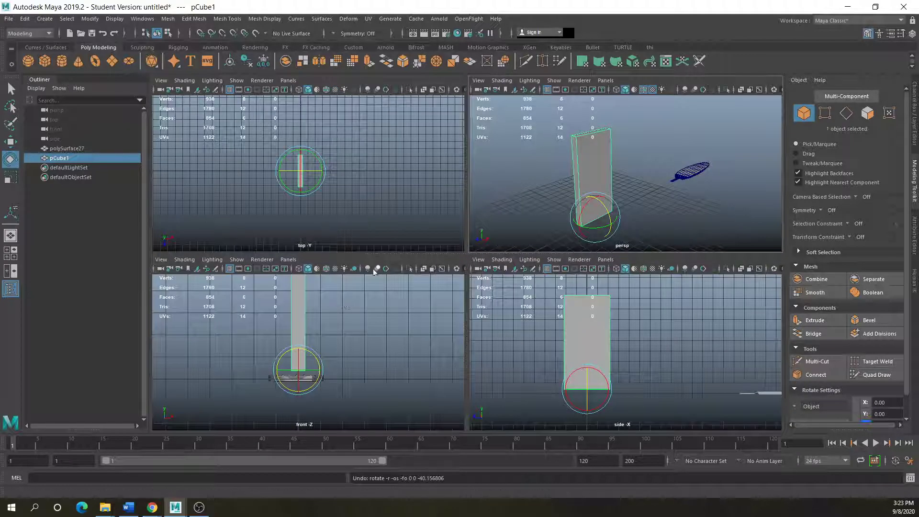
key("space")
key("w")
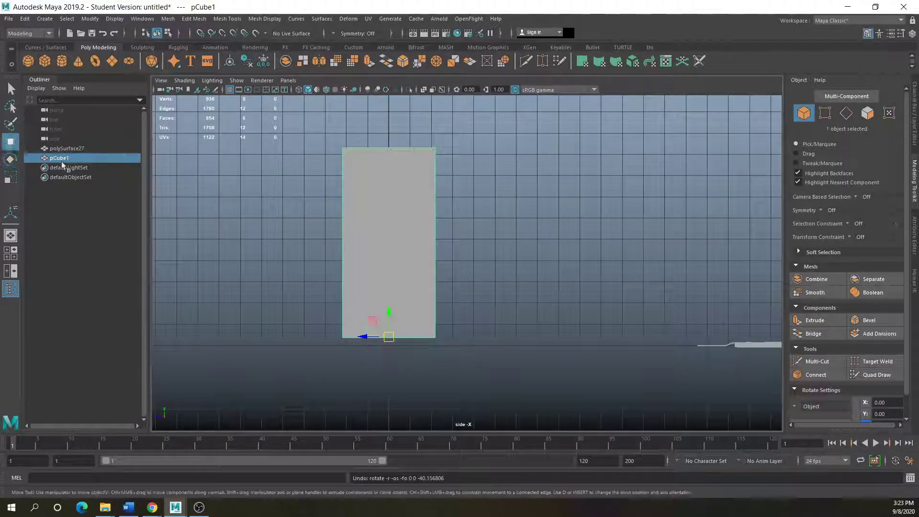
left_click_drag(372, 336, 356, 240)
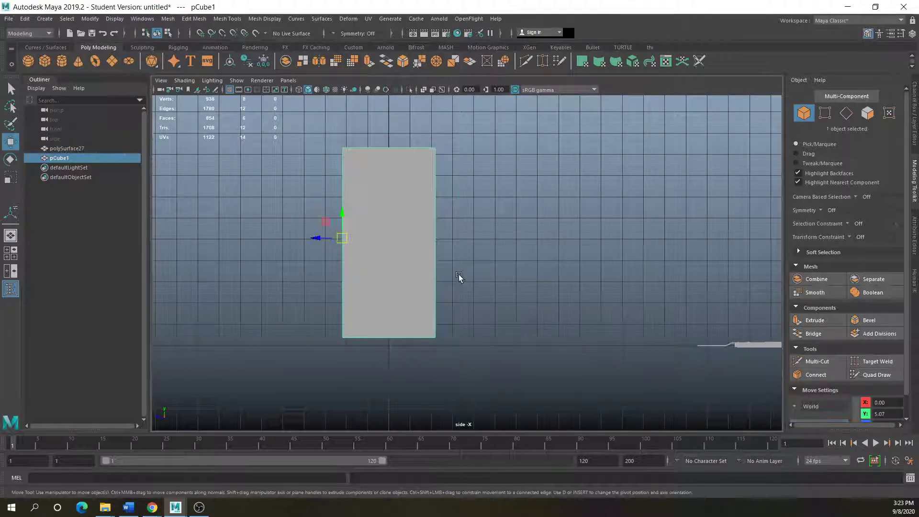
- Try swinging the slab like a door around its side-edge pivot in the perspective view, and undo the rotation
key("space")
key("space")
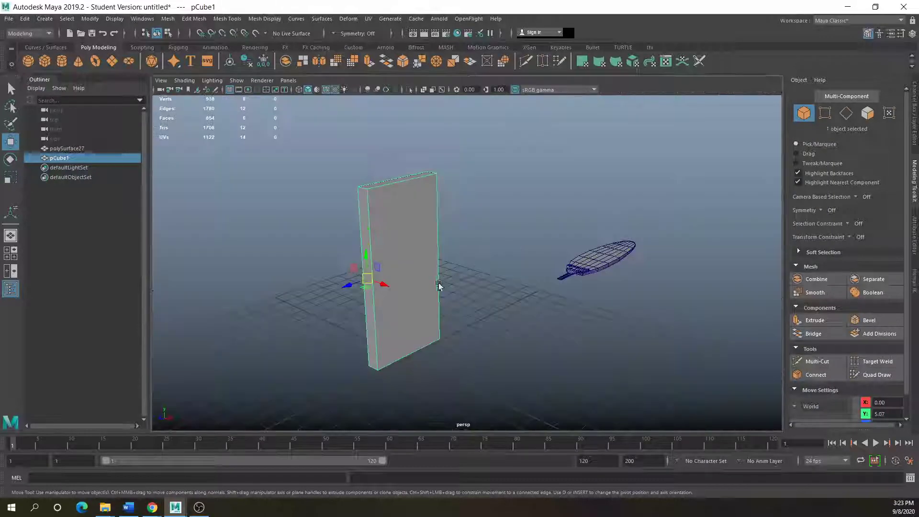
left_click(11, 159)
mouse_move(365, 281)
left_mouse_down()
mouse_move(345, 285)
mouse_move(382, 280)
mouse_move(359, 282)
mouse_move(371, 287)
left_mouse_up()
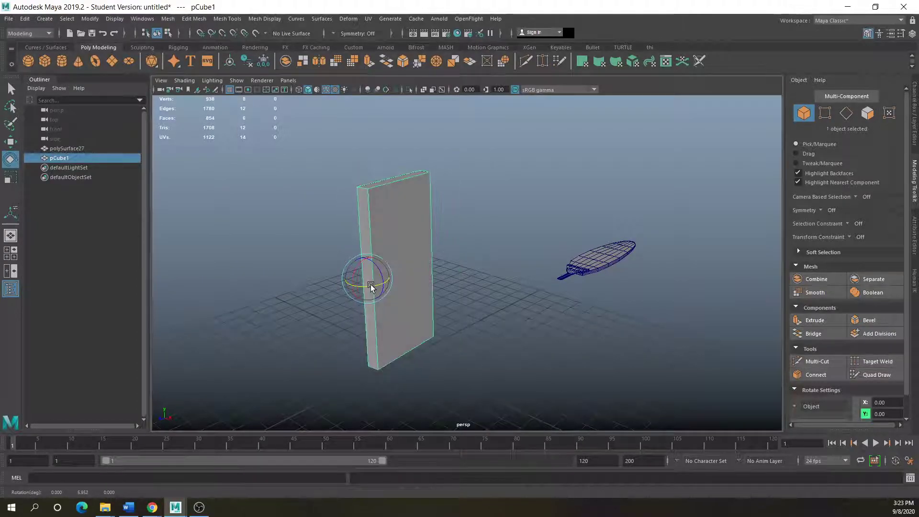
key("space")
key("space")
key("ctrl+z")
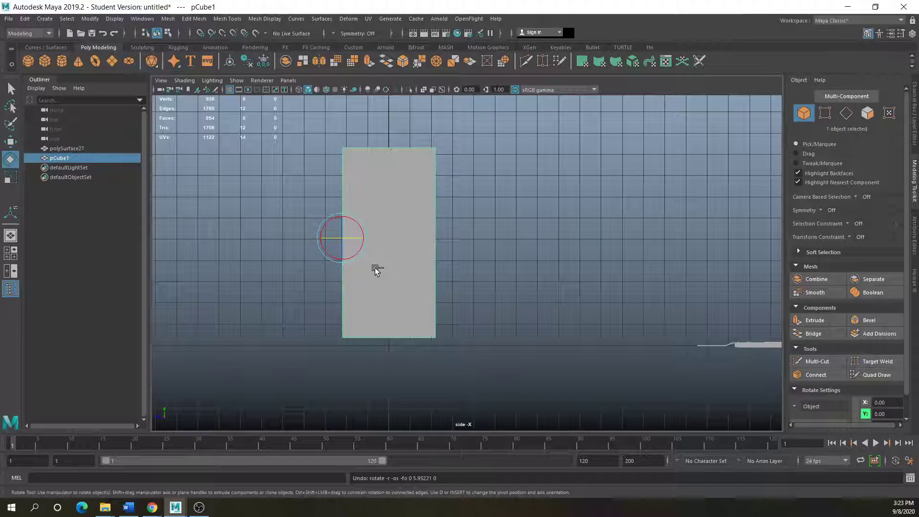
- Adjust the pivot along Z in the side view with point snapping so it aligns with the slab's vertical edge
left_click(11, 141)
scroll(344, 226, "up", 2)
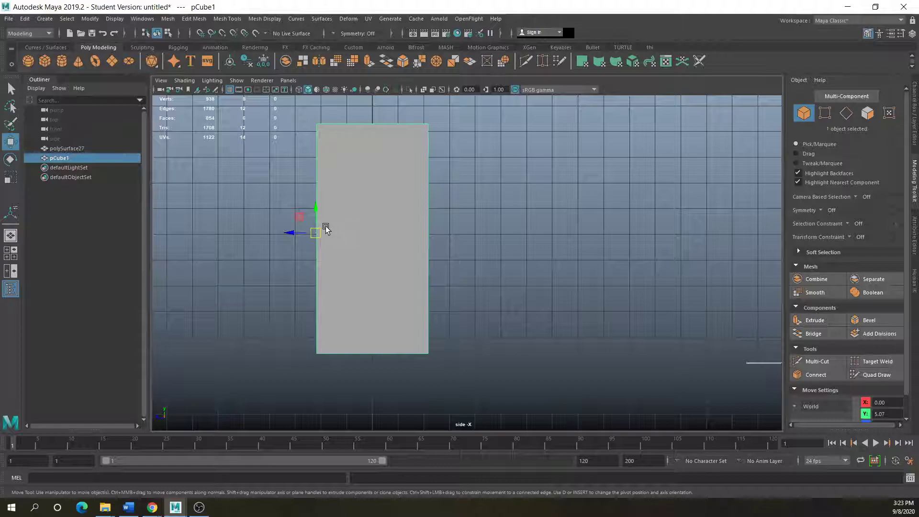
key("d")
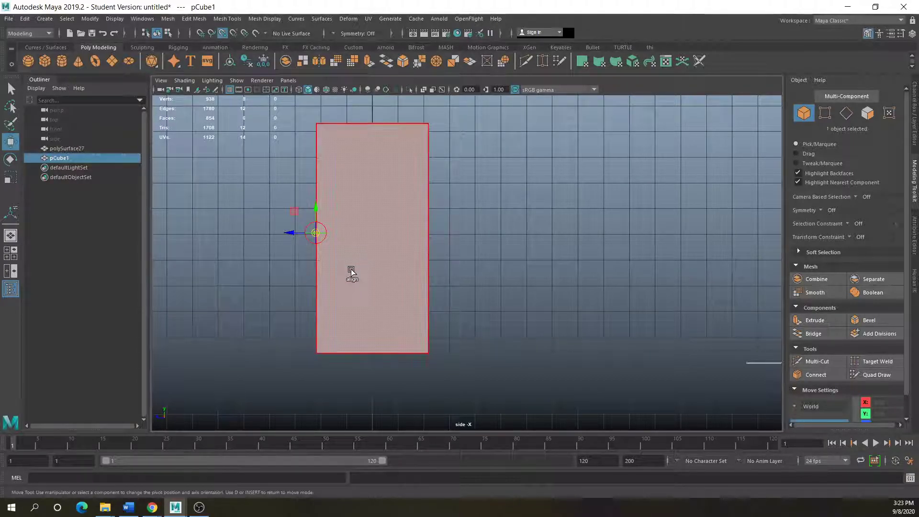
left_click_drag(293, 232, 314, 235)
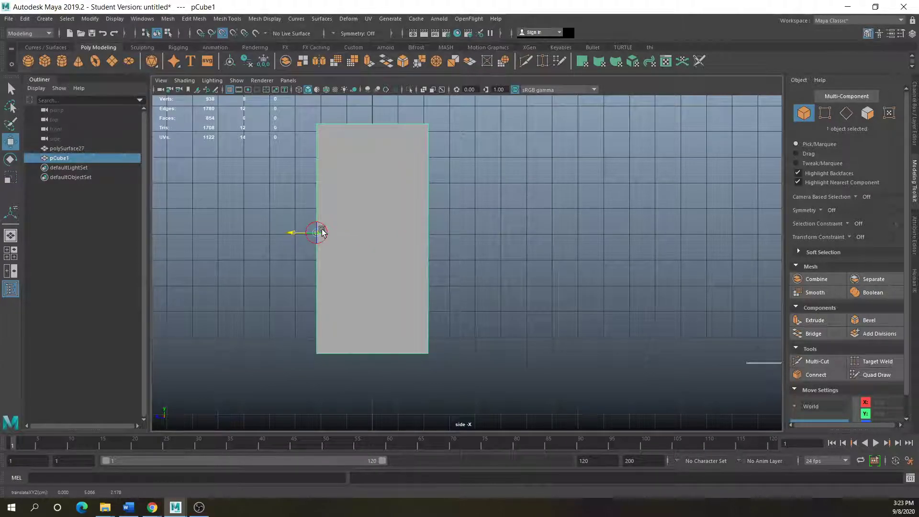
key("d")
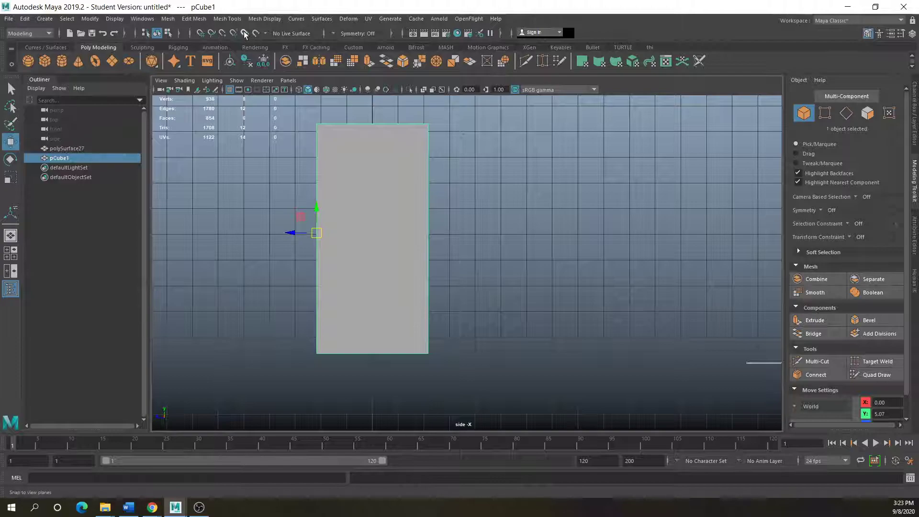
- Use view-plane snapping and wireframe display to move the pivot to the slab's vertical grid centerline, and turn snapping off
key("d")
left_click(244, 34)
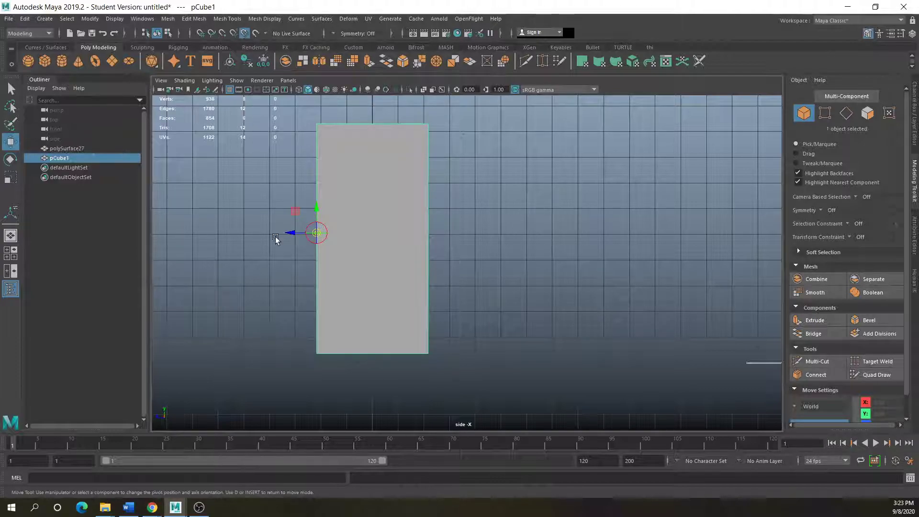
left_click_drag(294, 234, 346, 239)
key("d")
key("4")
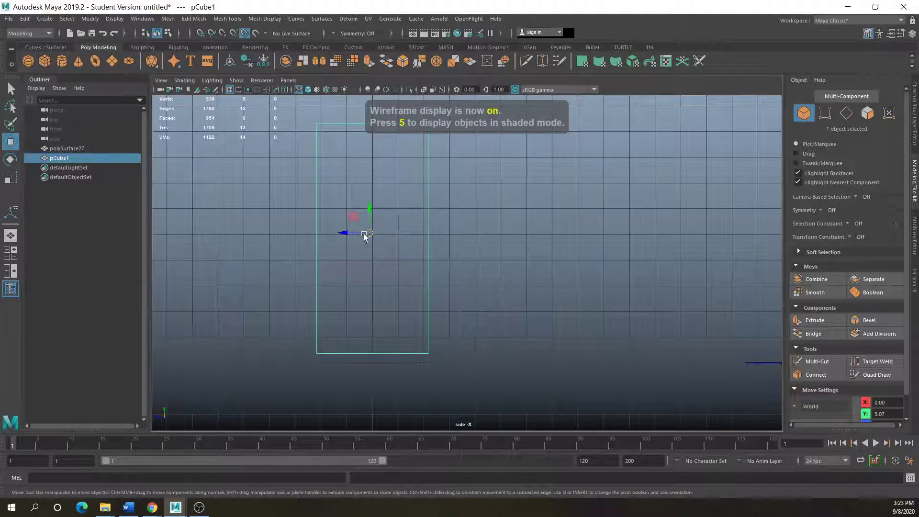
left_click_drag(348, 232, 363, 214)
scroll(349, 242, "up", 2)
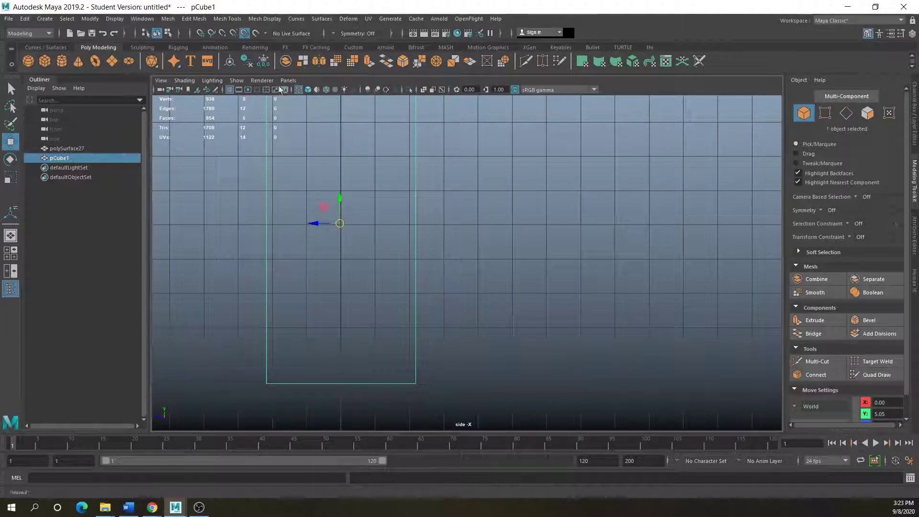
left_click(242, 35)
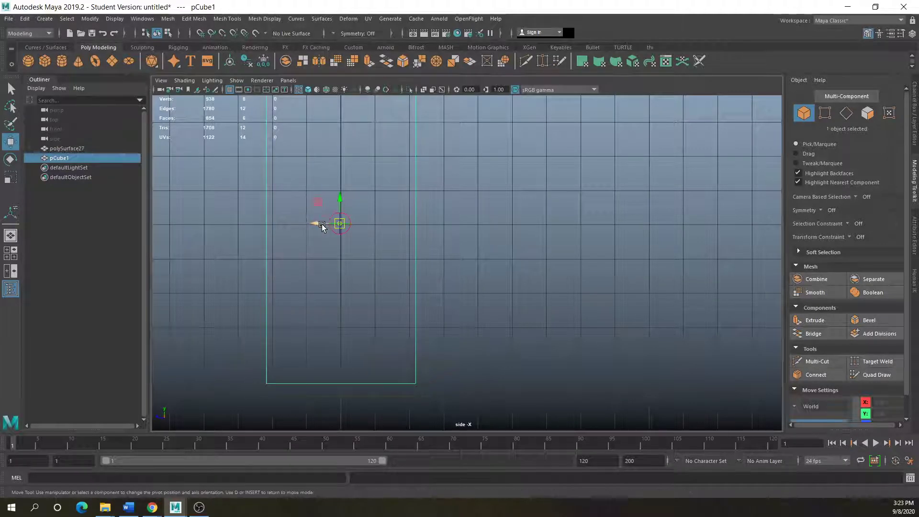
- Finish adjusting the slab's pivot in the side view, and raise the slab above the grid in the perspective view
mouse_move(322, 222)
left_mouse_down()
mouse_move(249, 221)
mouse_move(324, 221)
left_mouse_up()
key("space")
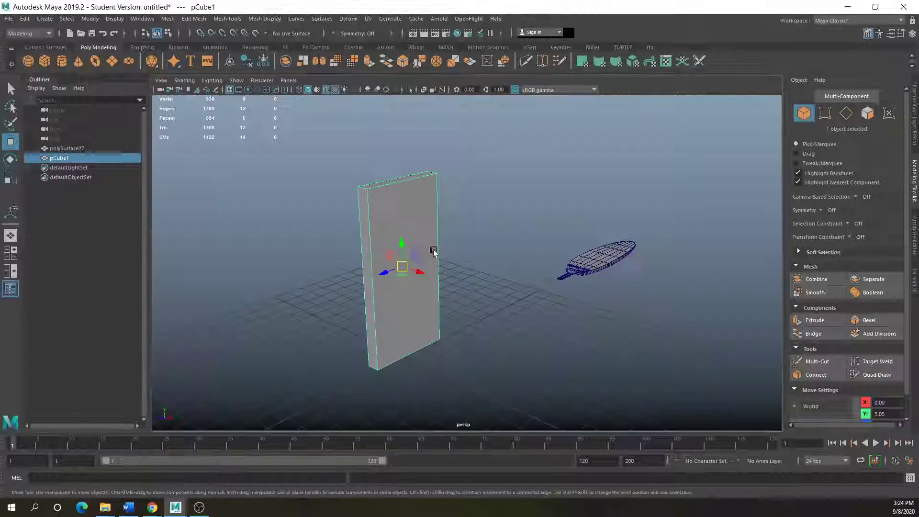
key("space")
left_click_drag(388, 295, 406, 280, "alt")
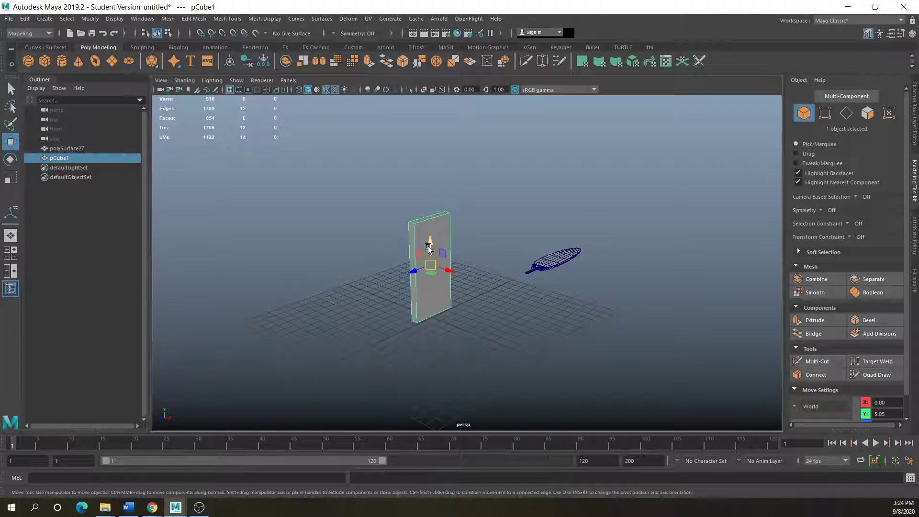
left_click_drag(428, 248, 423, 188)
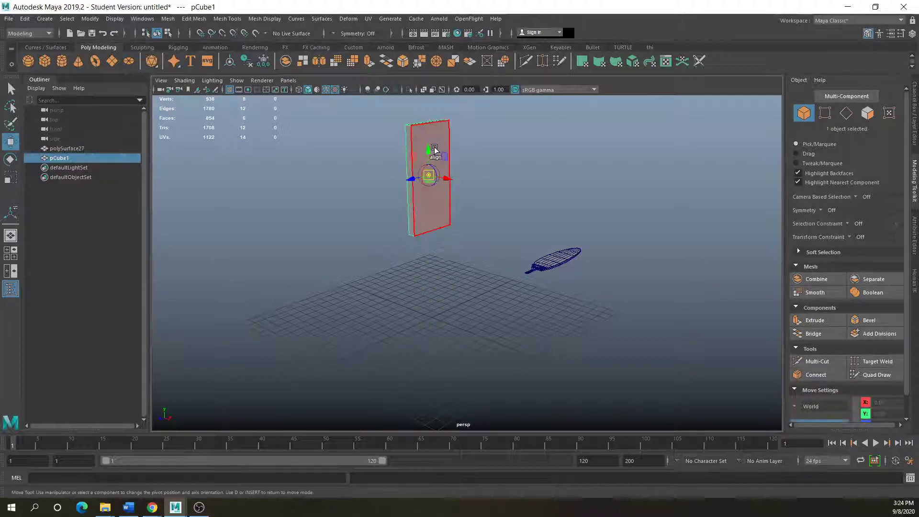
- Move the raised slab's pivot down to the grid center and rotate the slab around it until it lies flat
key("d")
left_click_drag(434, 149, 432, 319)
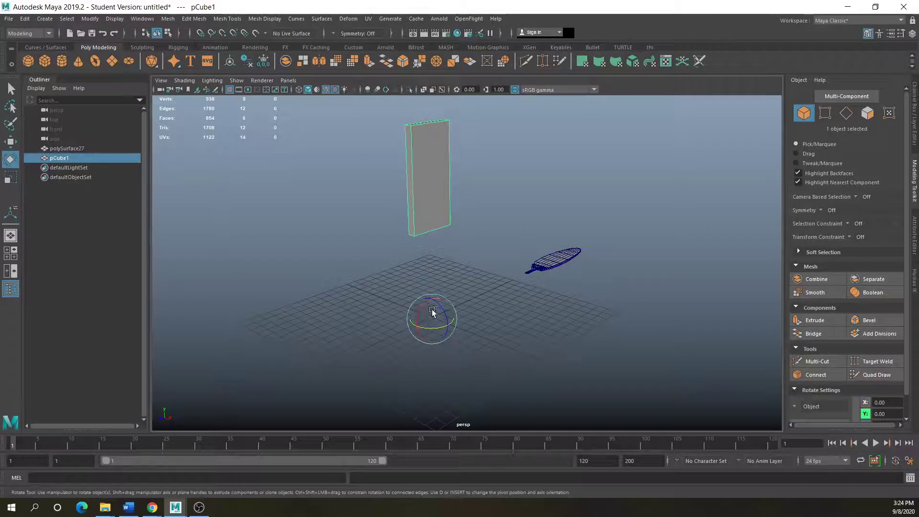
left_click_drag(439, 307, 420, 313)
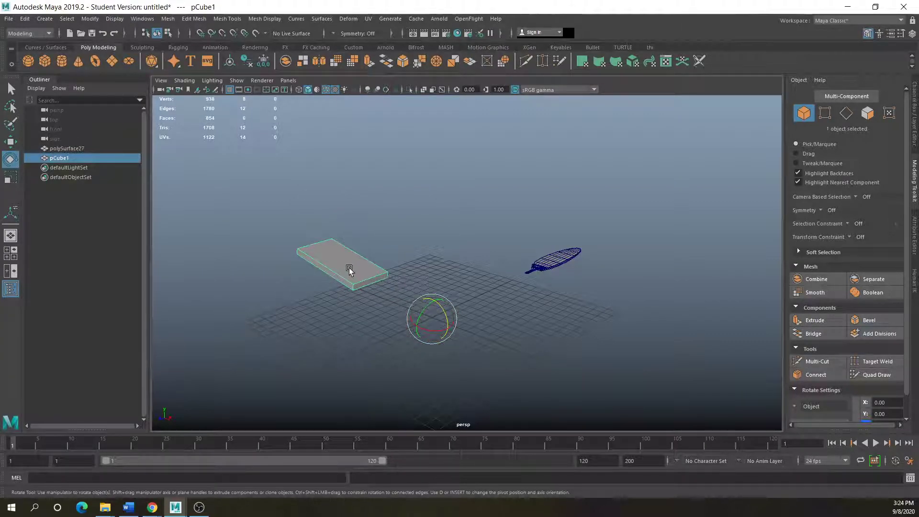
- Delete the slab and create a default polygon cube at the grid origin
key("Delete")
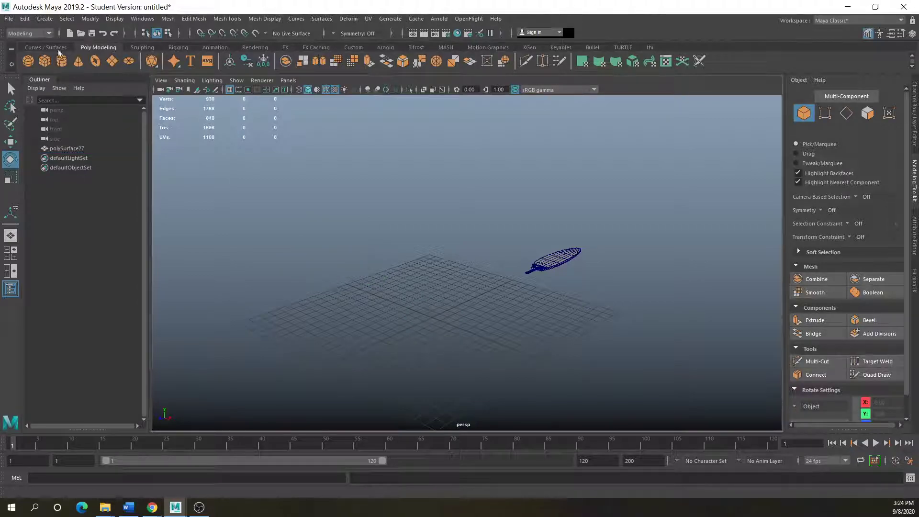
left_click(44, 61)
scroll(468, 363, "up", 2)
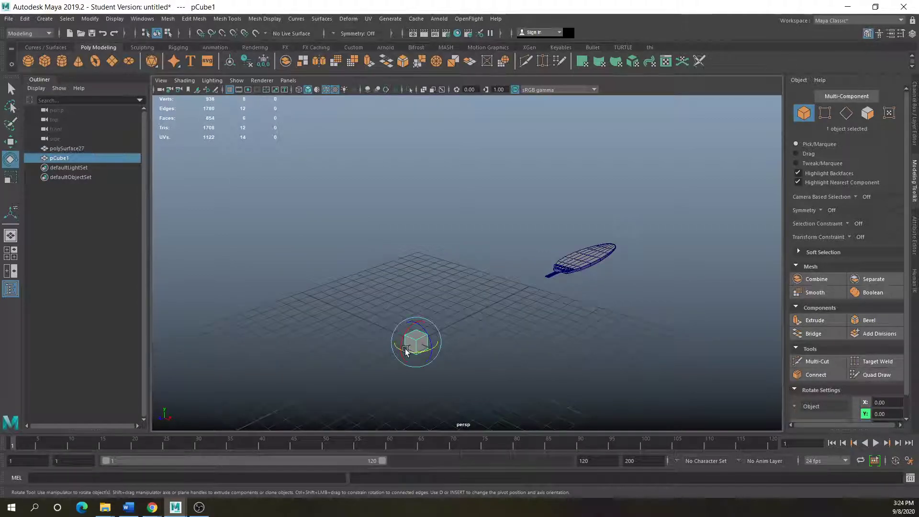
left_click_drag(405, 349, 305, 337, "alt")
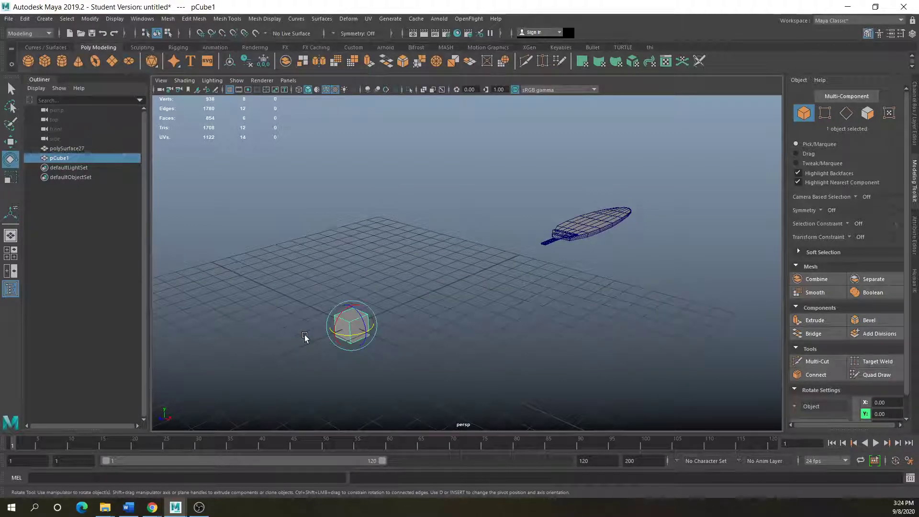
- Duplicate the cube twice, moving each copy further along a row, and delete both copies
key("ctrl+d")
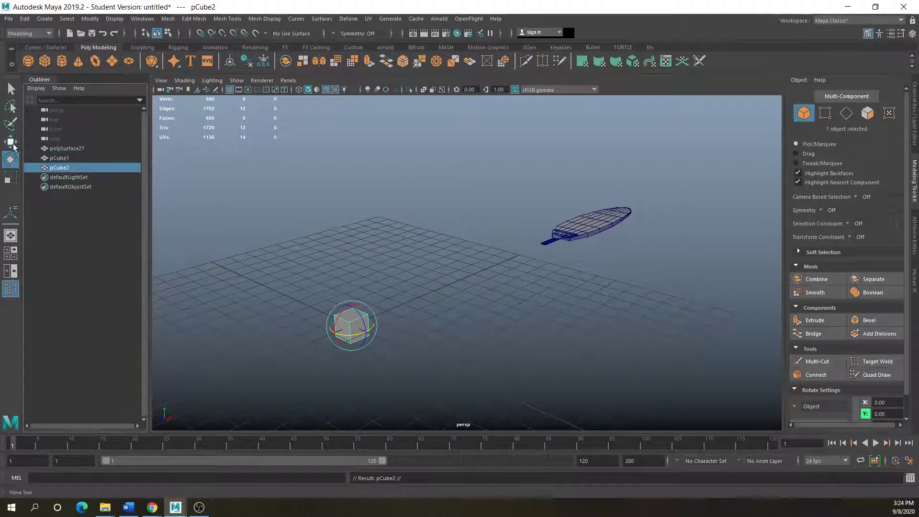
left_click(9, 141)
left_click_drag(352, 326, 458, 294)
key("ctrl+d")
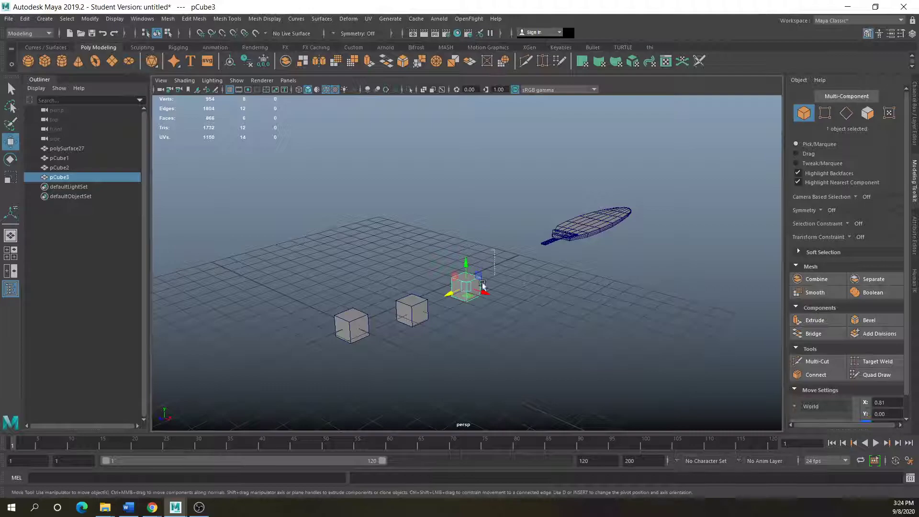
left_click_drag(492, 266, 397, 353)
key("Delete")
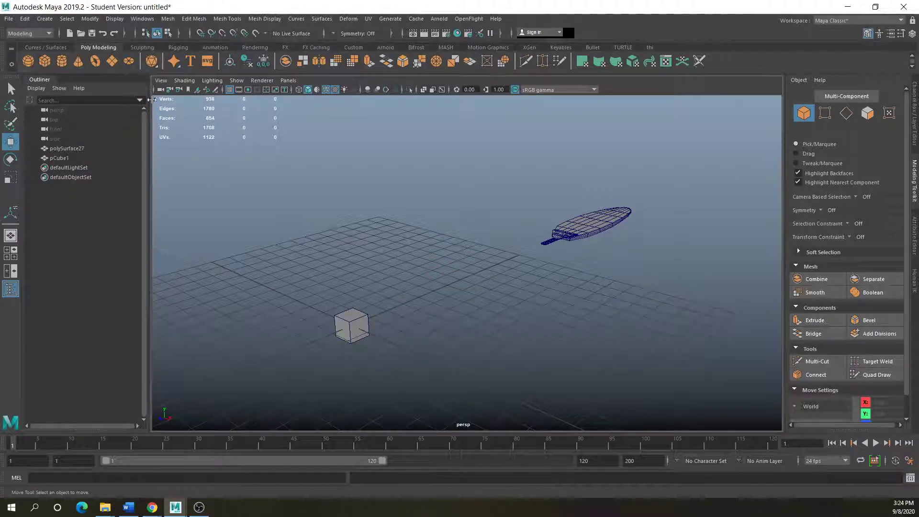
- Open the Duplicate Special options and place the dialog clear of the cube
left_click(25, 18)
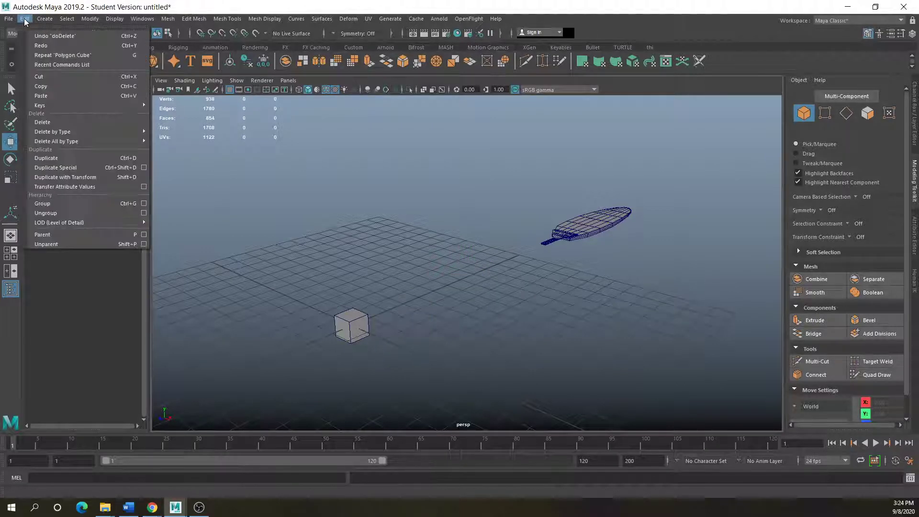
left_click(143, 168)
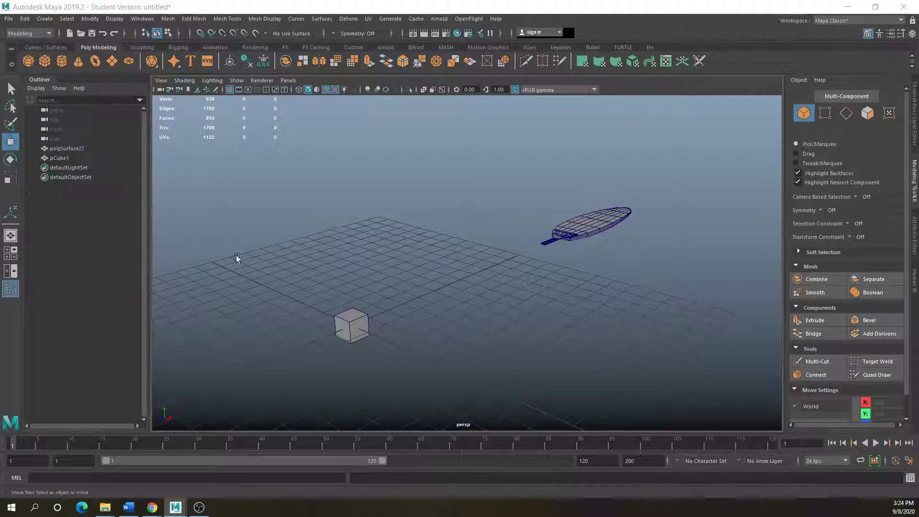
left_click_drag(363, 112, 569, 94)
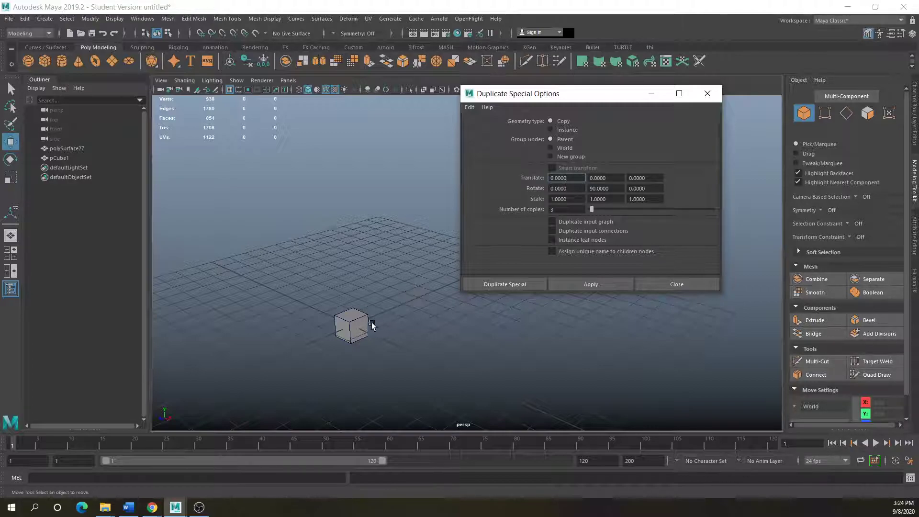
left_click_drag(361, 325, 384, 306, "alt")
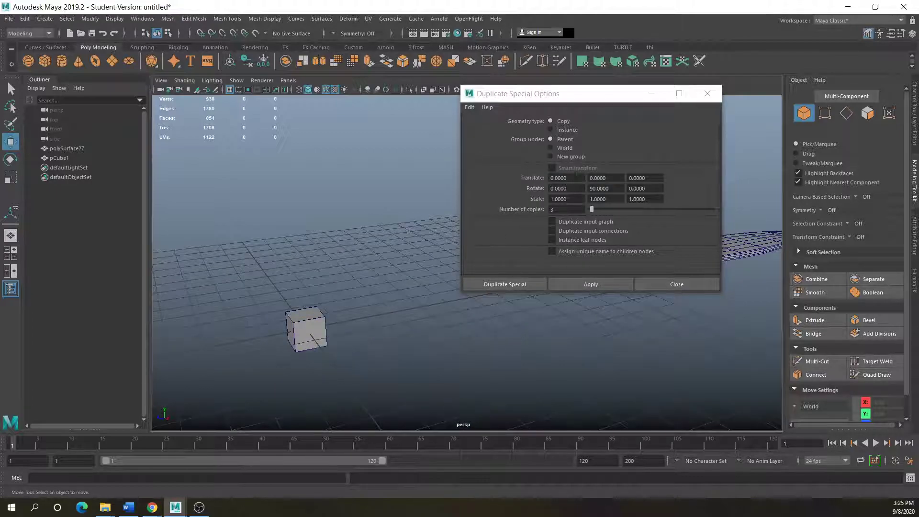
- Set the duplicates' X translation to 2, try Duplicate Special on the cube with 90° Y rotation and 3 copies, and undo it
left_click(574, 178)
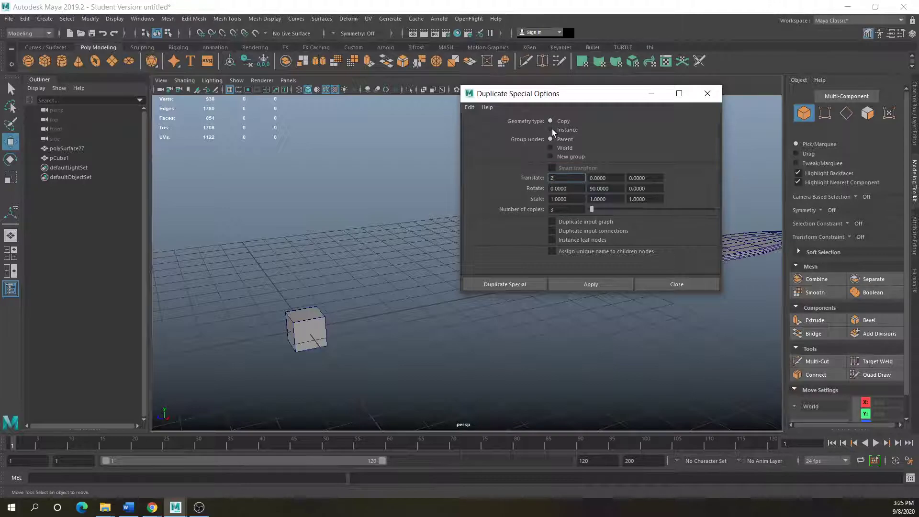
left_click(613, 284)
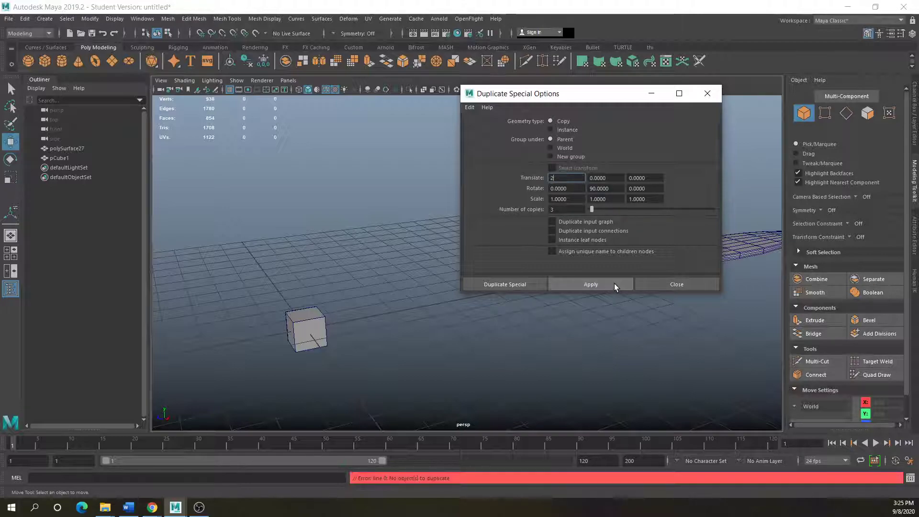
left_click(312, 330)
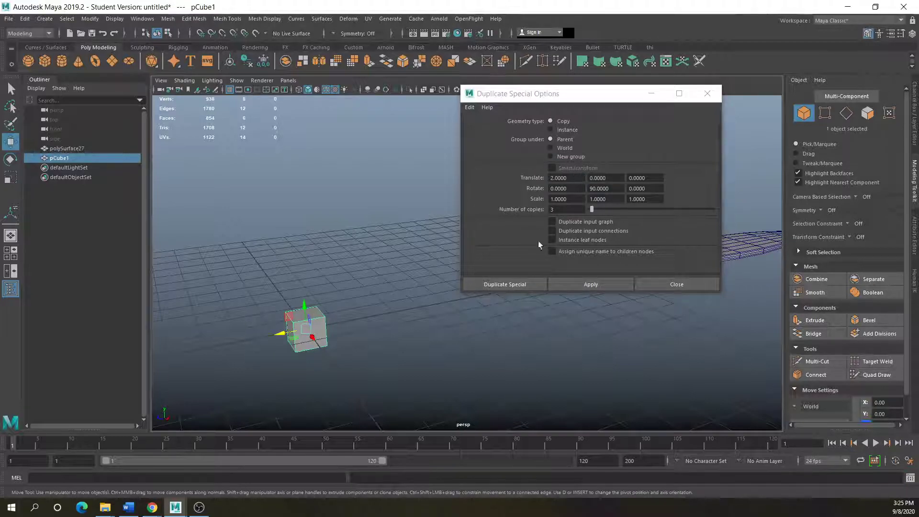
left_click(589, 282)
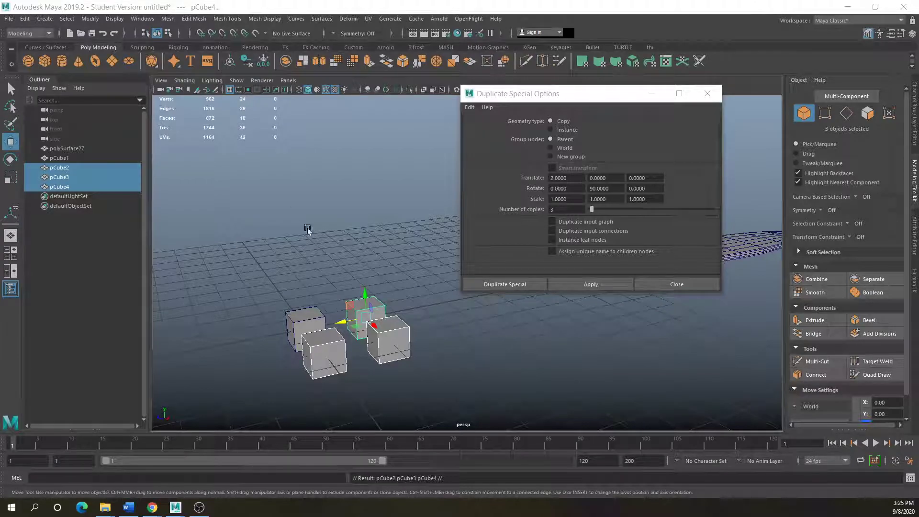
left_click(24, 19)
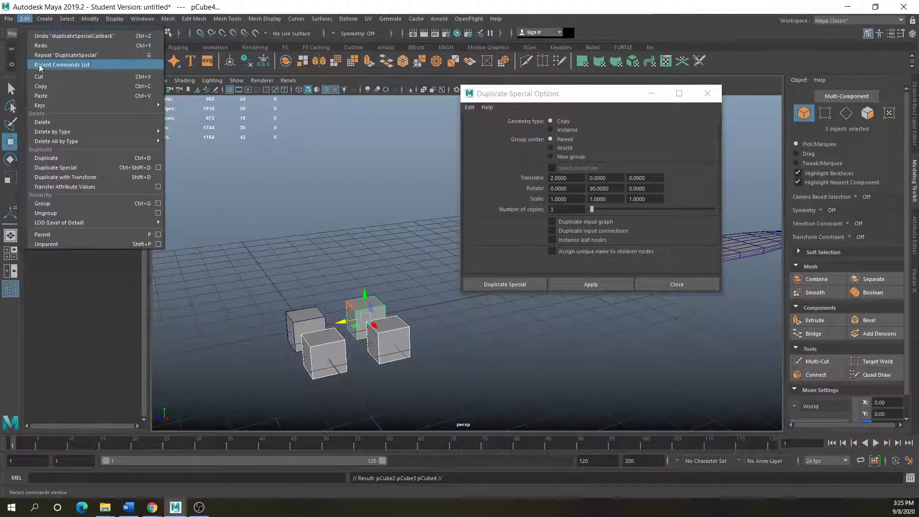
left_click(40, 35)
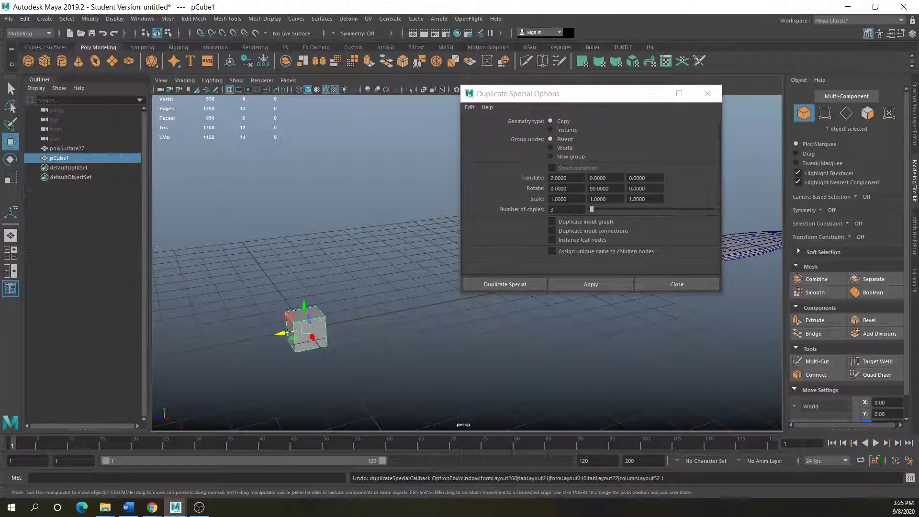
- Set the duplicates' Y rotation to 0 and make three copies of the cube spaced 2 units apart along X
double_click(599, 188)
type("0")
key("Return")
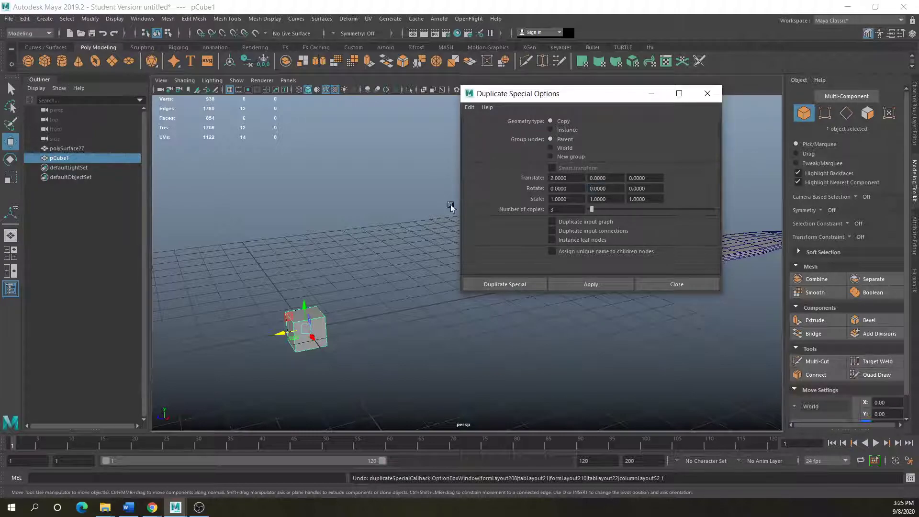
left_click(602, 285)
left_click_drag(443, 367, 325, 316, "alt")
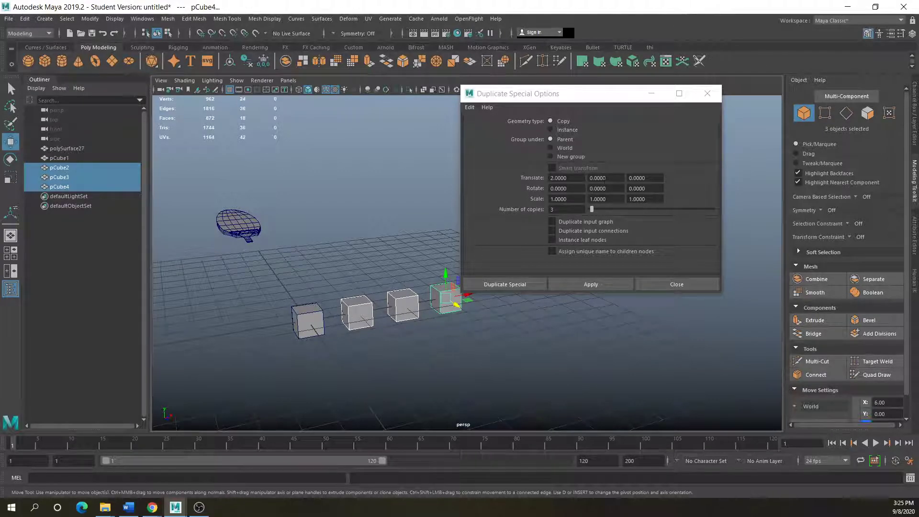
- Set the duplicates' translation to 0 in X and 2 in Y, and apply three copies to the whole row of four cubes
left_click_drag(568, 178, 476, 178)
type("0")
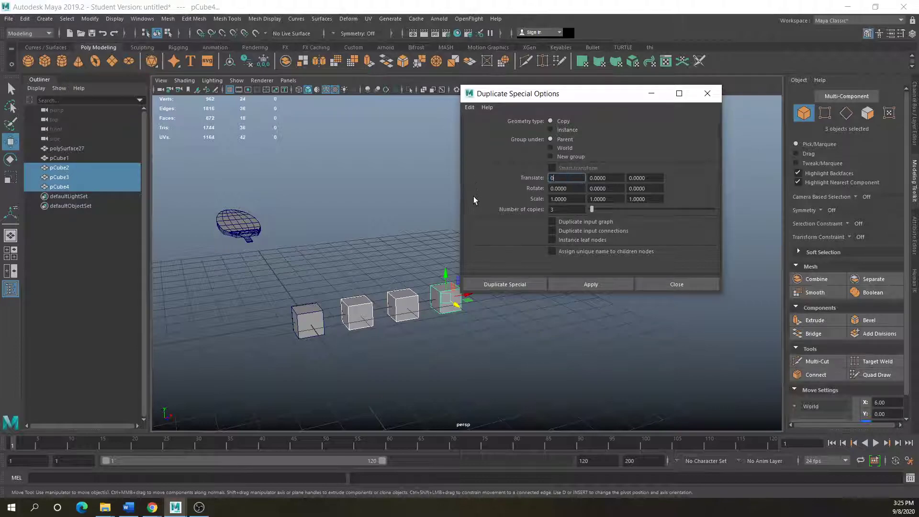
left_click(498, 341)
left_click_drag(615, 178, 529, 189)
type("2")
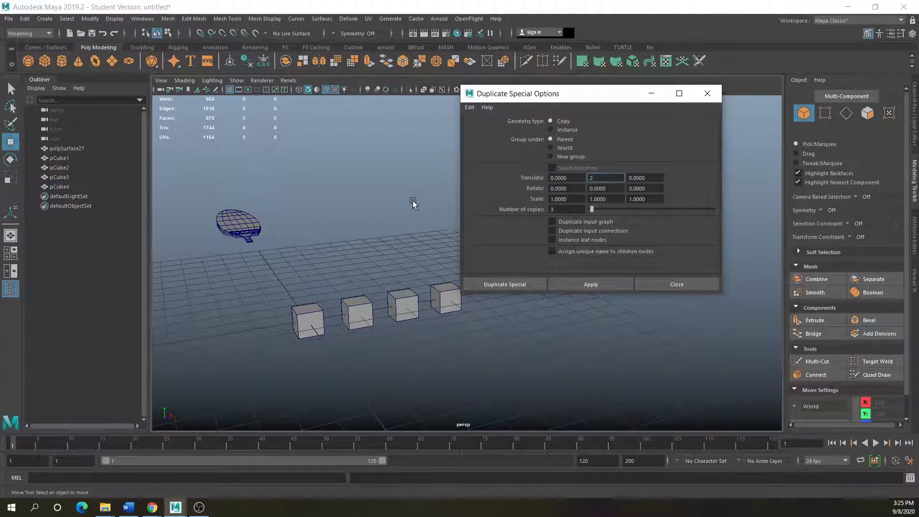
left_click_drag(284, 302, 469, 337)
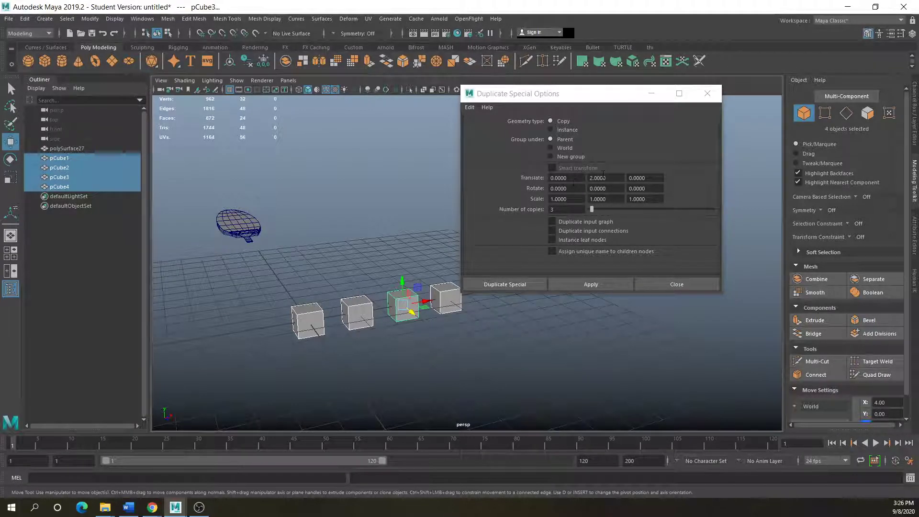
left_click(577, 283)
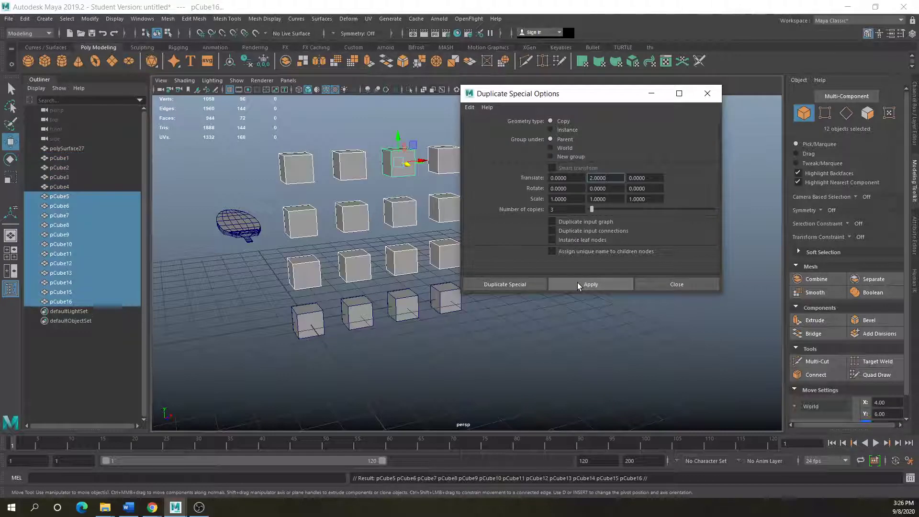
scroll(345, 281, "down", 3)
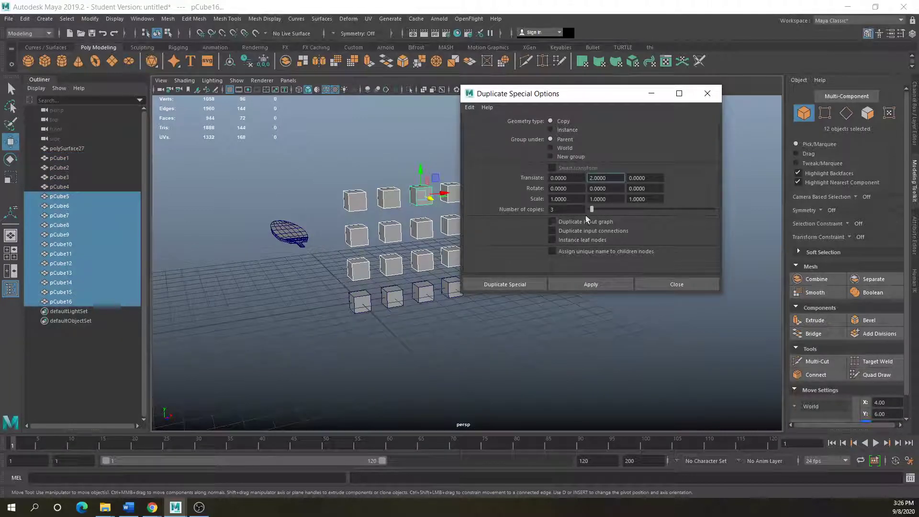
left_click_drag(367, 335, 275, 350, "alt")
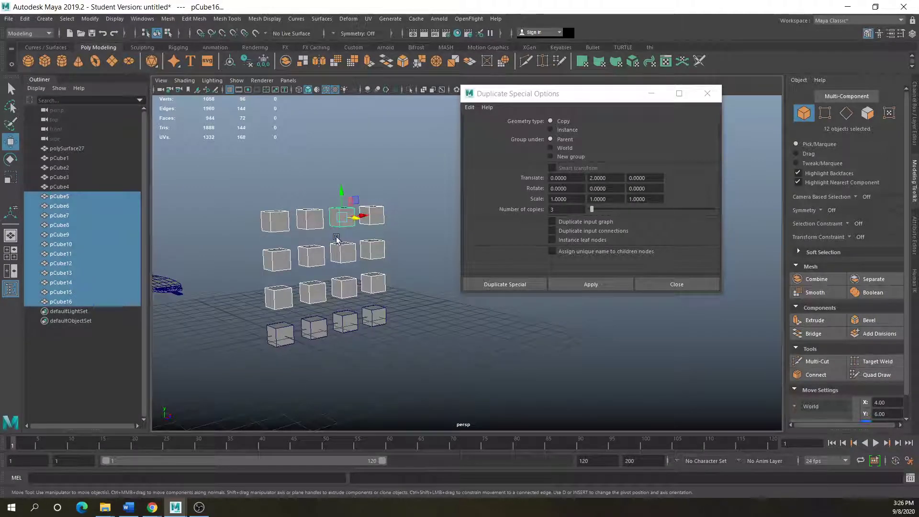
- Delete all the cubes in the array and select the fan blade
left_click(335, 384)
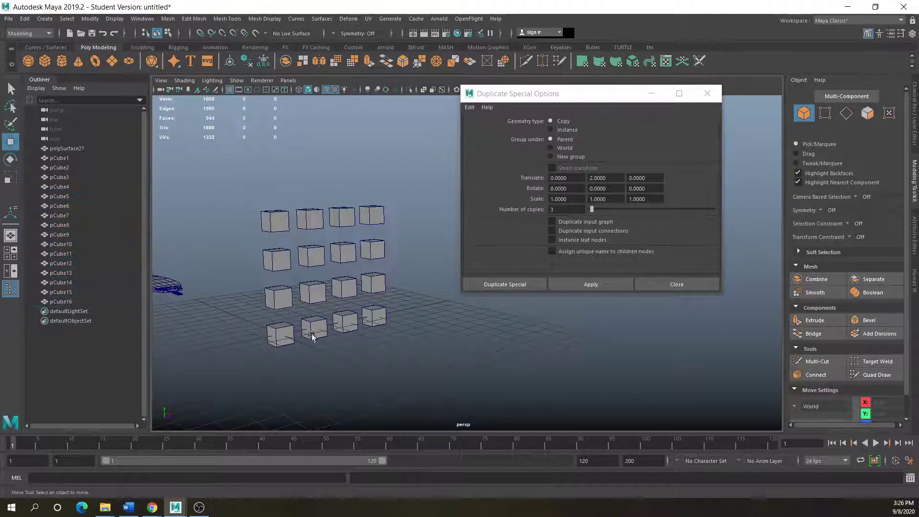
left_click(282, 335)
left_click_drag(270, 332, 267, 306, "alt")
left_click_drag(328, 199, 424, 345)
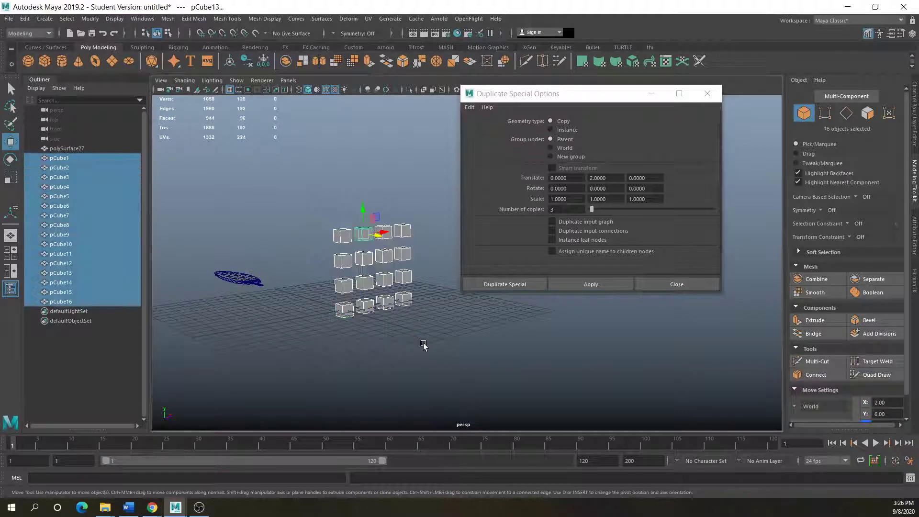
key("Delete")
left_click_drag(234, 269, 272, 299)
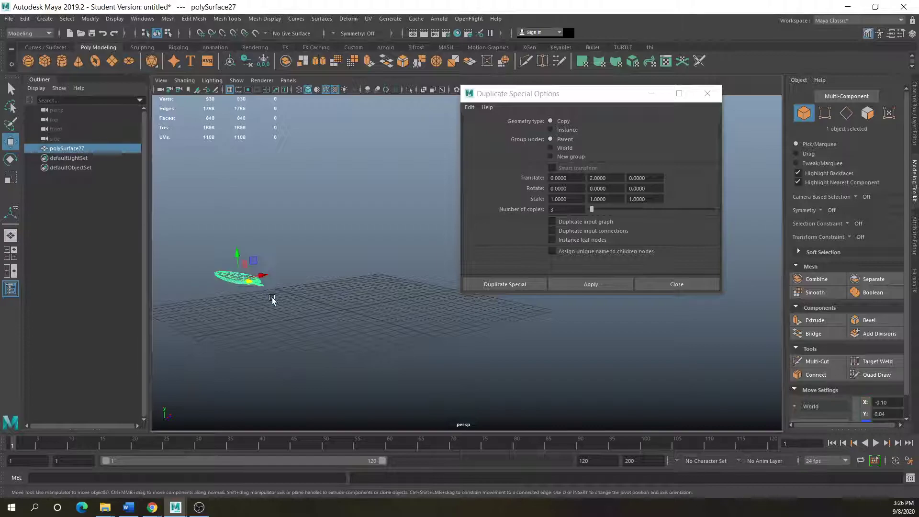
- Bring the kidsroom.ma scene window into view, examine how the ceiling fan's blades are arranged, and move the window away again
left_click_drag(0, 154, 385, 95)
scroll(372, 268, "up", 5)
scroll(360, 228, "down", 4)
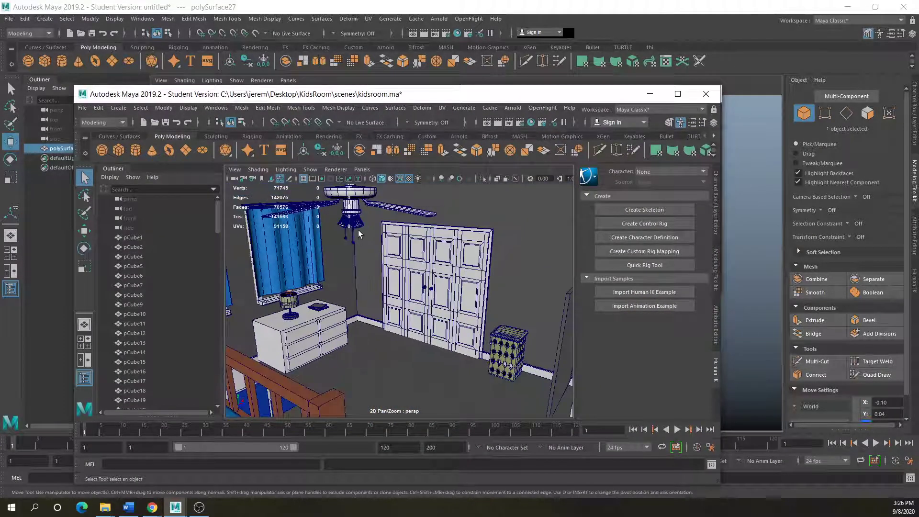
left_click_drag(359, 243, 319, 202, "alt")
scroll(403, 292, "up", 5)
scroll(404, 296, "up", 2)
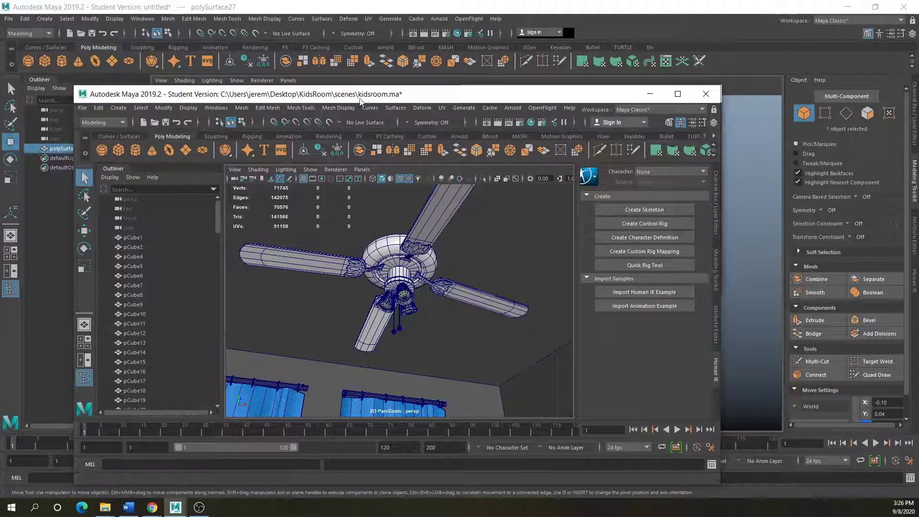
left_click_drag(425, 90, 0, 56)
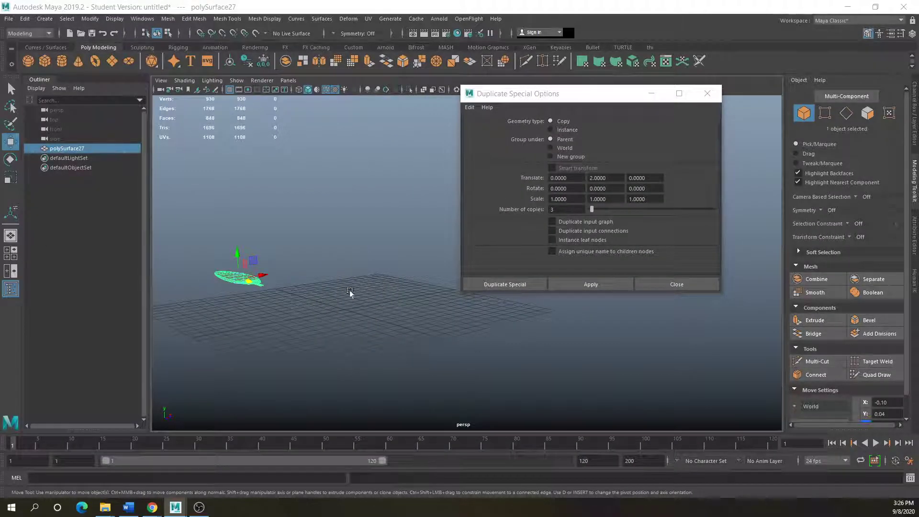
- Move the fan blade closer to the grid's center, shift the Duplicate Special options window aside, and check the blade from above
left_click_drag(248, 281, 313, 300)
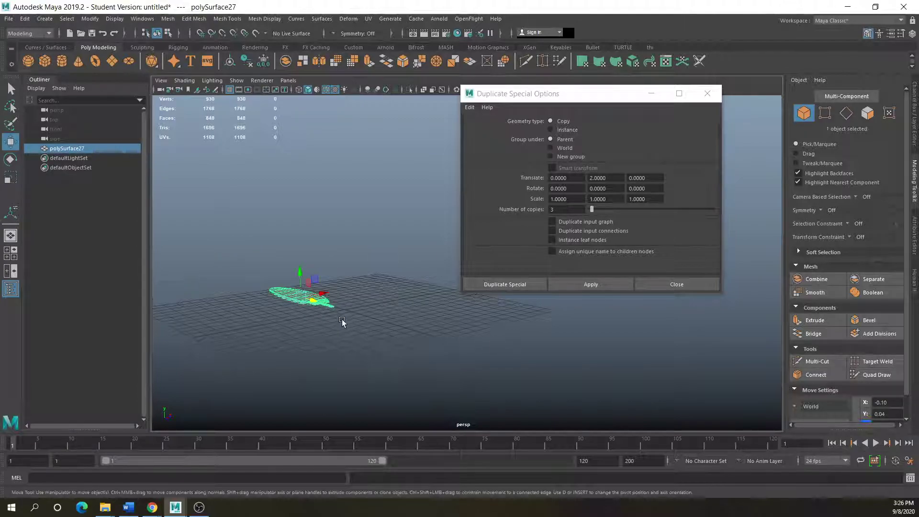
key("space")
key("space")
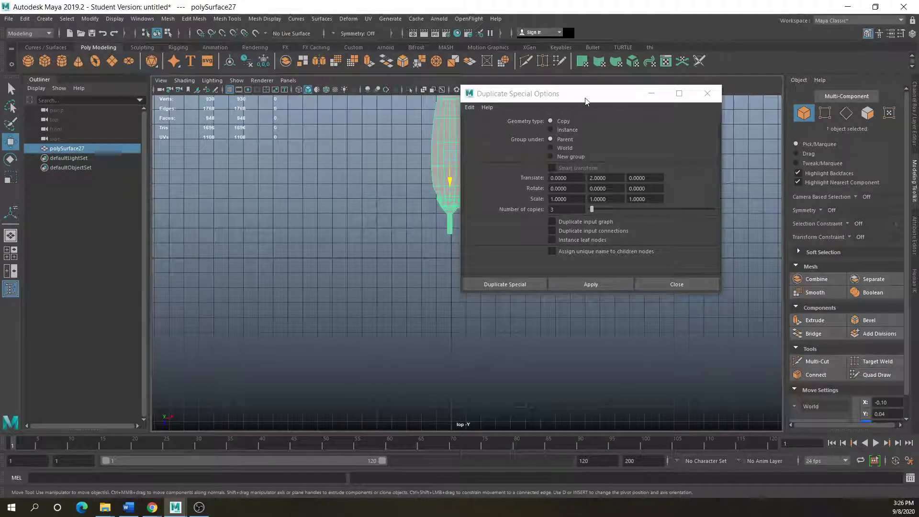
left_click_drag(585, 99, 814, 208)
middle_click_drag(469, 231, 365, 312, "alt")
scroll(359, 291, "up", 1)
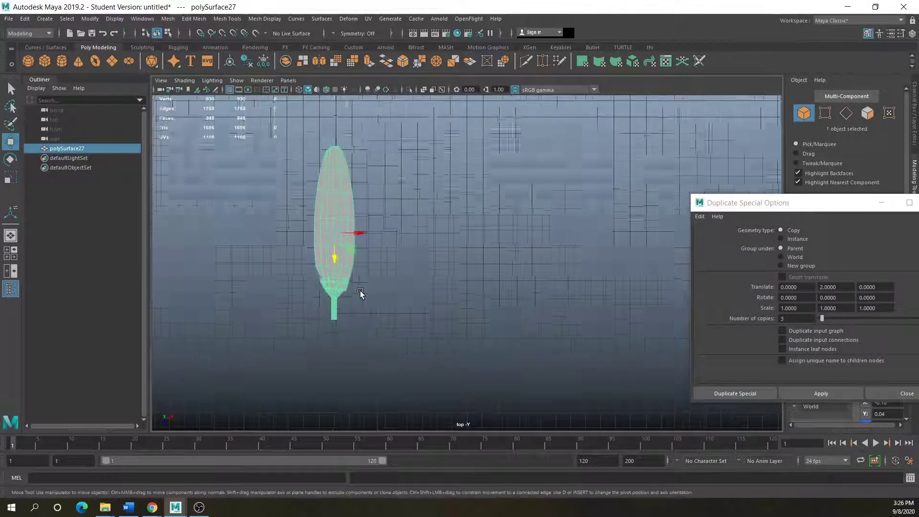
left_click(345, 287)
left_click(334, 275)
scroll(322, 288, "up", 2)
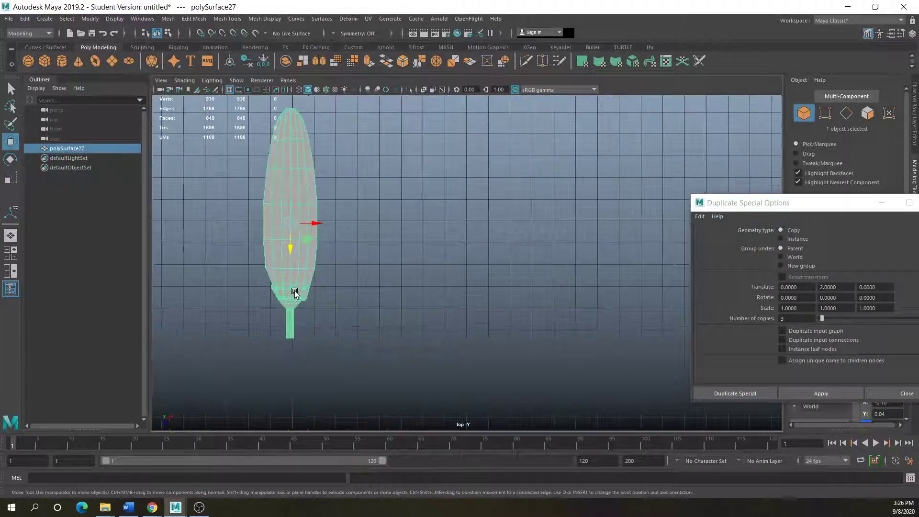
scroll(282, 293, "up", 1)
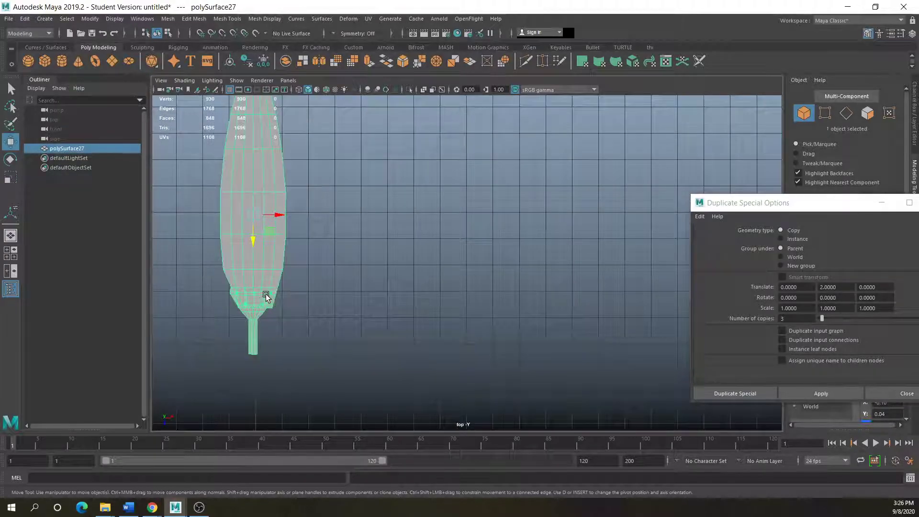
scroll(280, 263, "down", 1)
key("space")
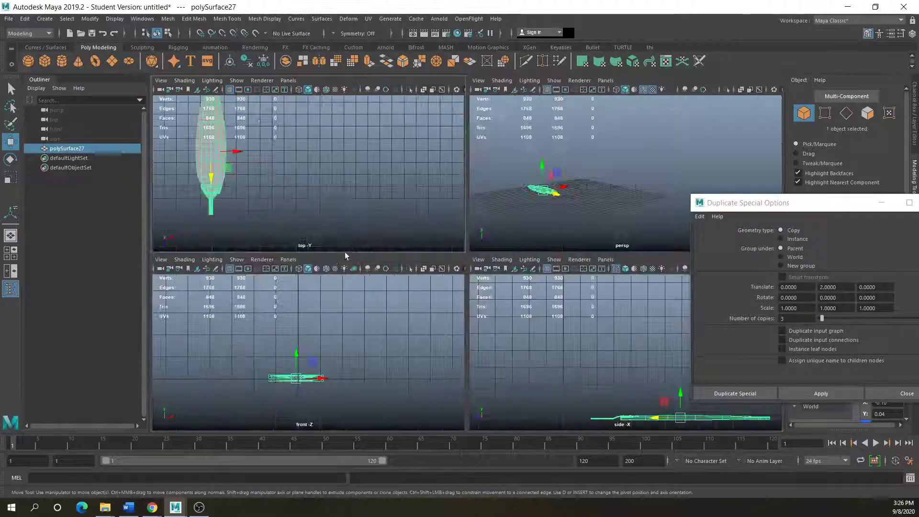
key("space")
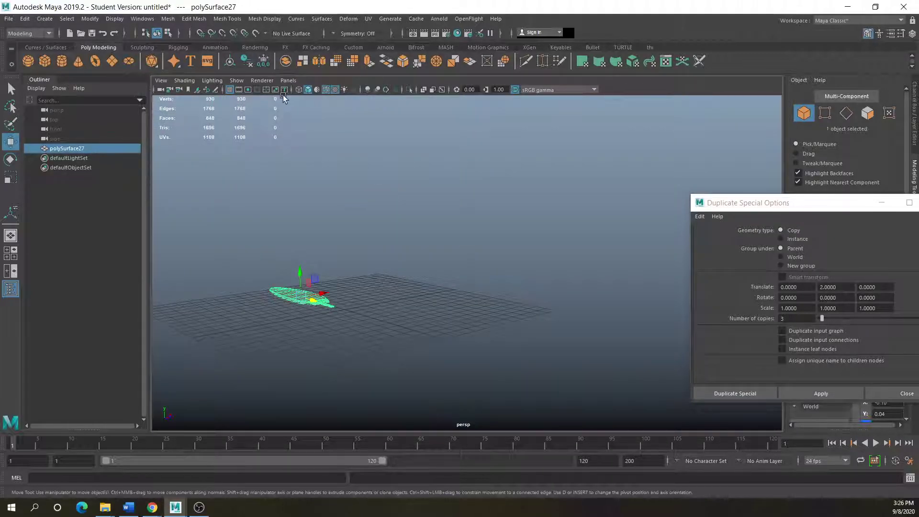
- Turn on smooth mesh preview for the fan blade and examine its shape from several angles
left_click(325, 315)
left_click_drag(326, 315, 297, 308, "alt")
left_click(236, 311)
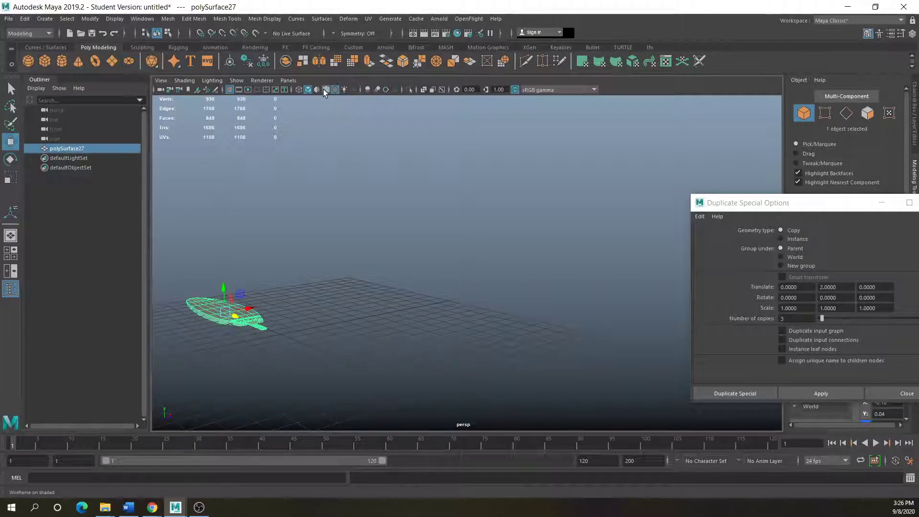
left_click(345, 306)
left_click_drag(275, 330, 338, 287, "alt")
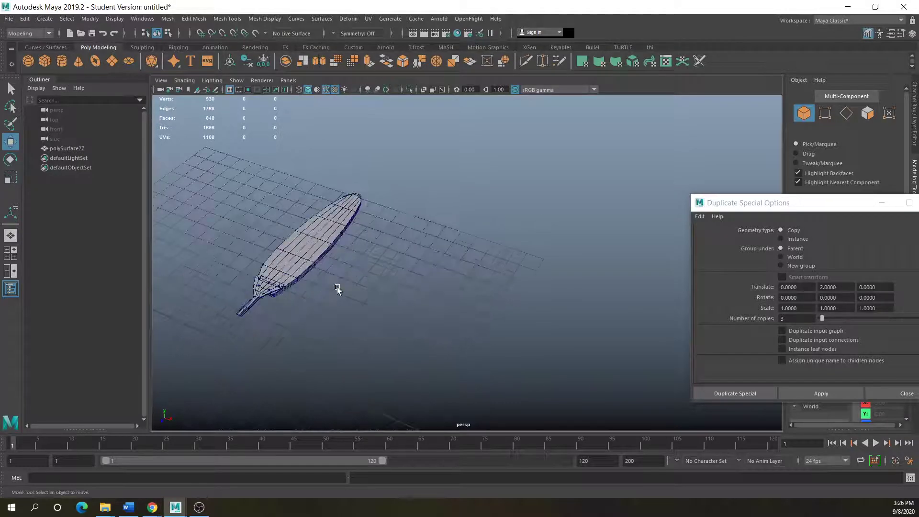
scroll(367, 311, "up", 5)
left_click_drag(280, 315, 202, 330, "alt")
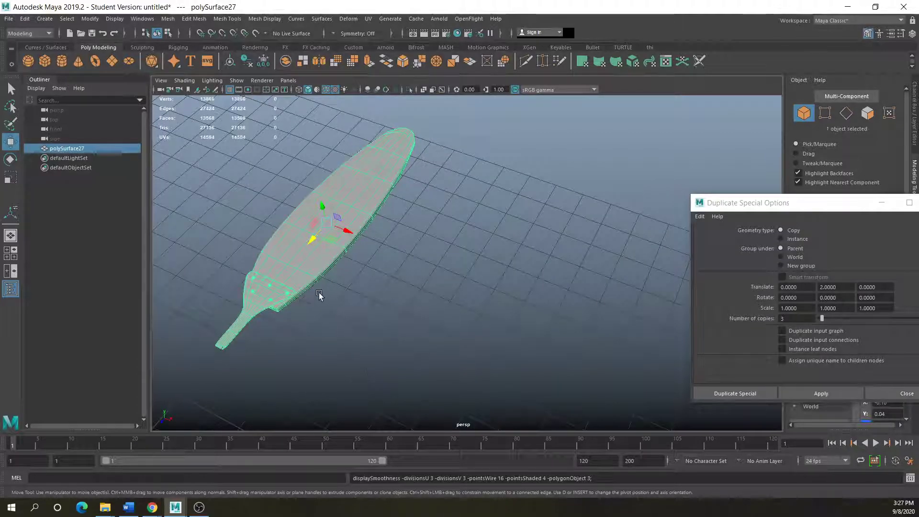
left_click(344, 299)
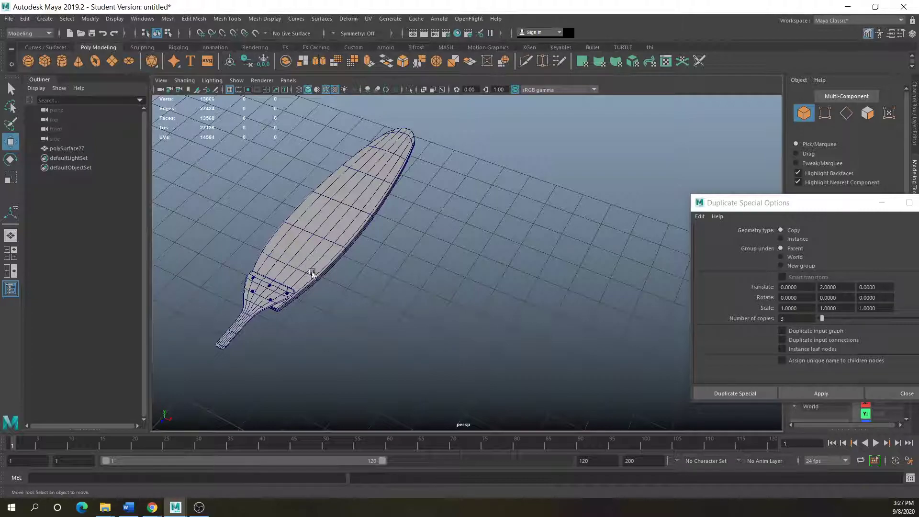
scroll(293, 302, "down", 2)
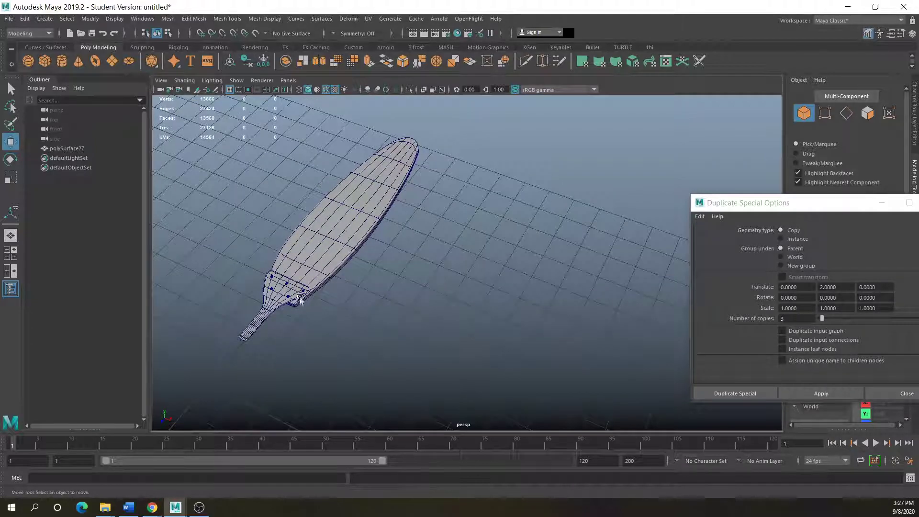
left_click(323, 234)
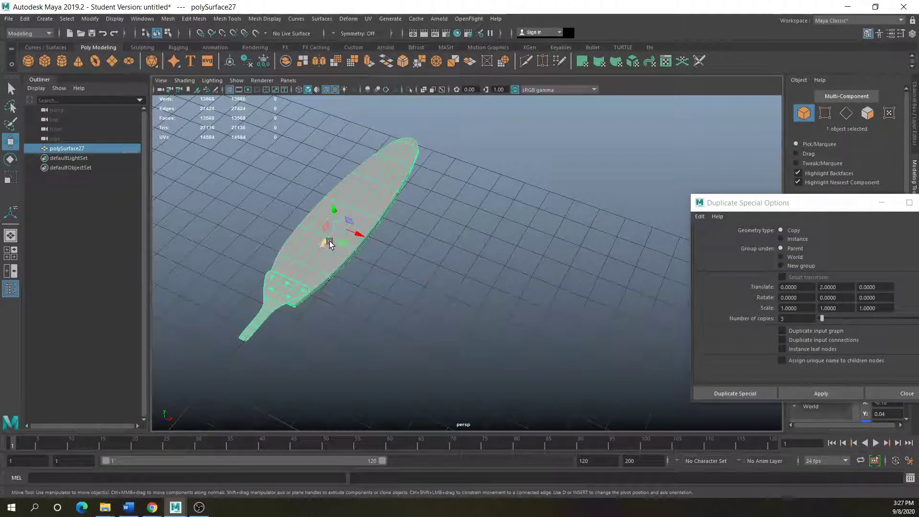
left_click_drag(327, 242, 334, 295, "alt")
left_click(352, 312)
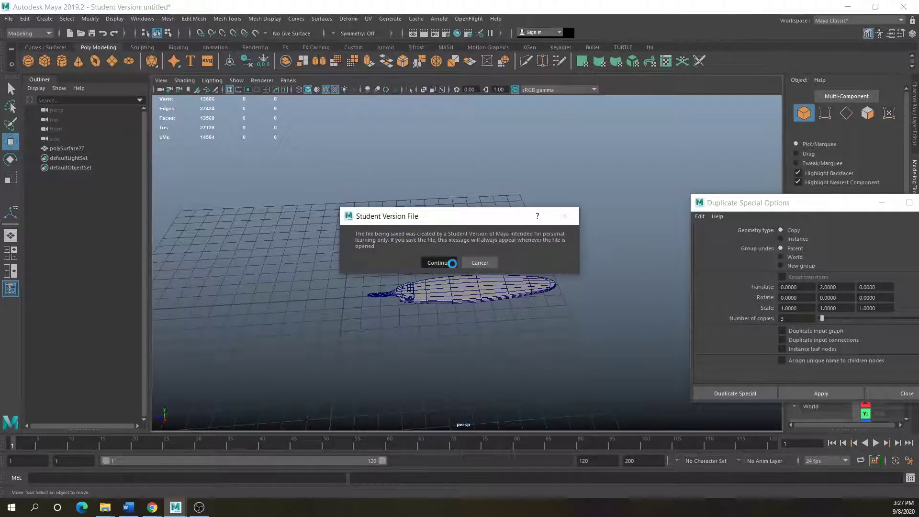
- Continue past the student version save notice and create a polygon cylinder at the origin as the fan's hub
left_click(438, 262)
left_click(61, 61)
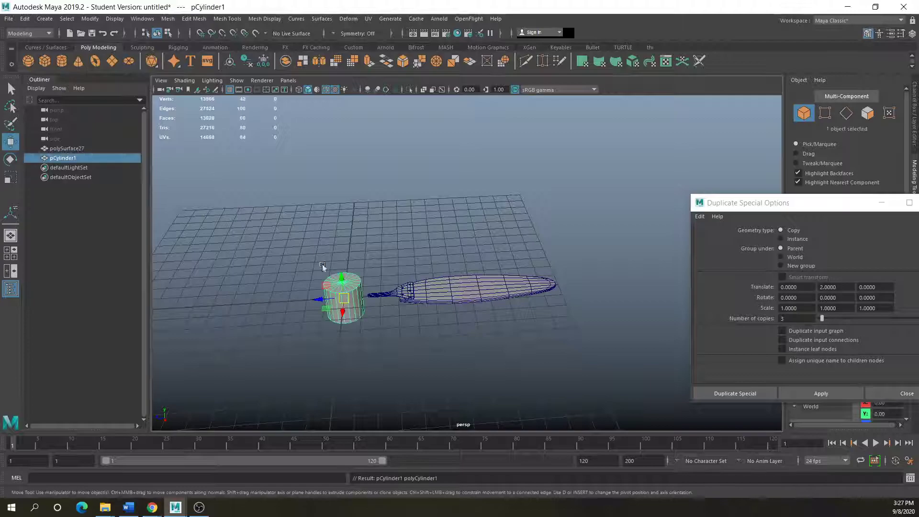
left_click_drag(343, 299, 355, 304, "alt")
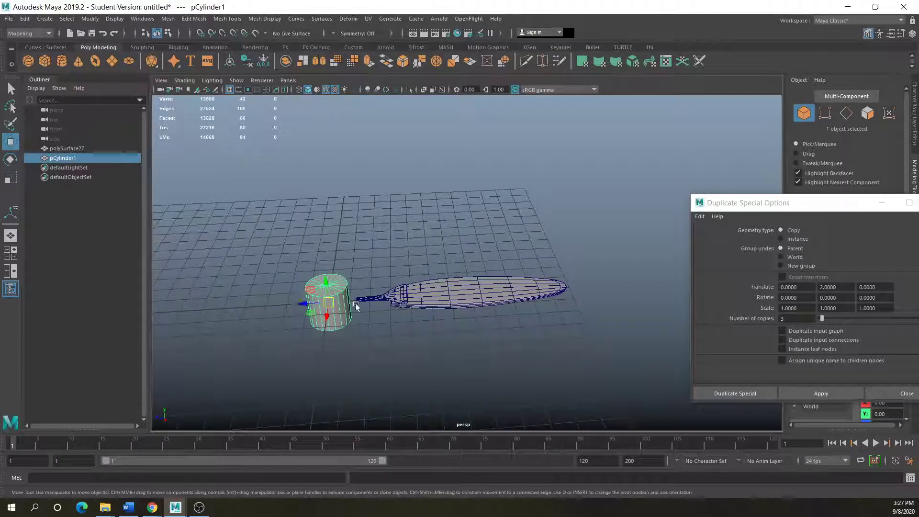
- Move the fan blade along Z so its stem ends just short of the cylinder
left_click(413, 299)
mouse_move(437, 293)
left_mouse_down()
mouse_move(419, 293)
mouse_move(431, 297)
left_mouse_up()
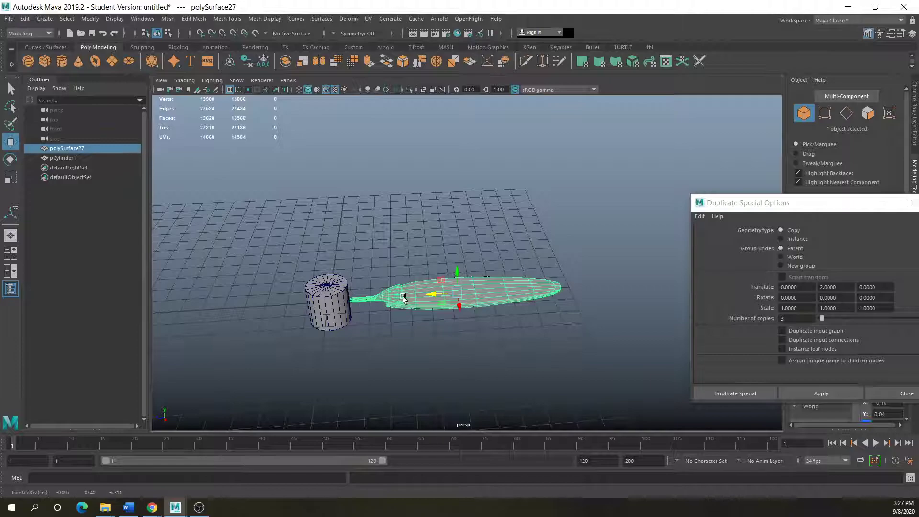
left_click_drag(431, 293, 440, 293)
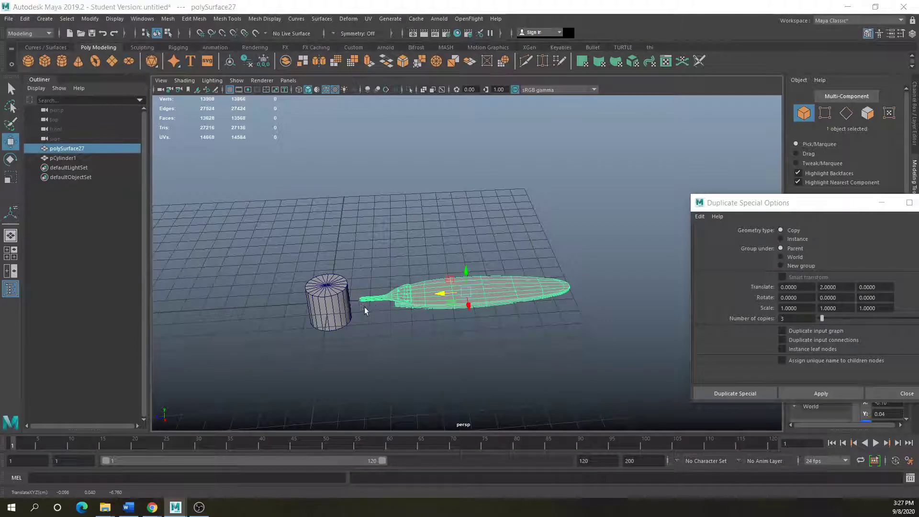
- Align the fan blade along X with the cylinder's center in the top view, using wireframe display
key("space")
key("space")
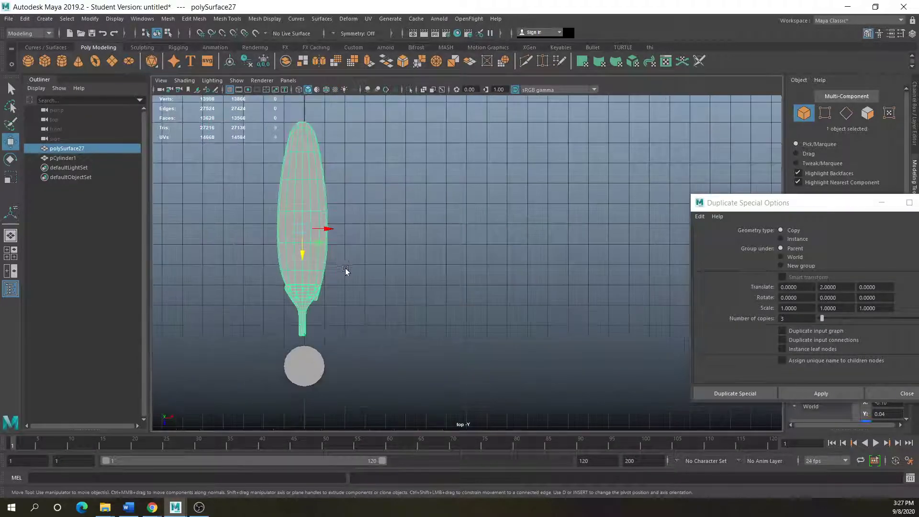
scroll(346, 268, "down", 1)
mouse_move(343, 268)
middle_mouse_down("alt")
mouse_move(341, 254)
mouse_move(328, 261)
middle_mouse_up("alt")
left_click_drag(334, 226, 334, 226)
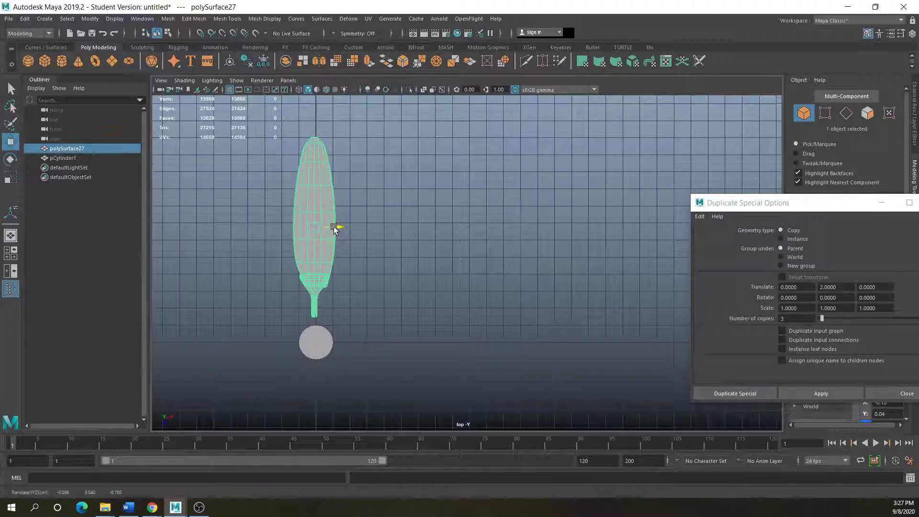
scroll(322, 229, "up", 2)
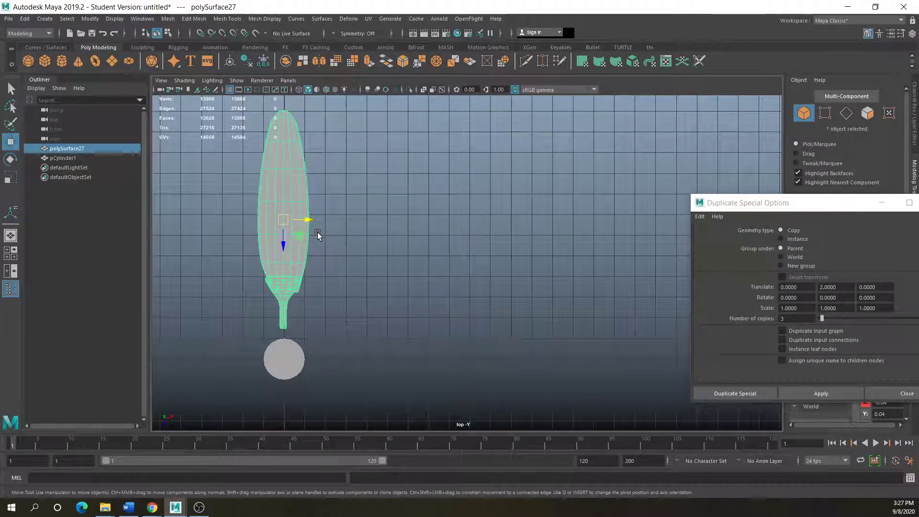
key("4")
left_click_drag(299, 234, 301, 235)
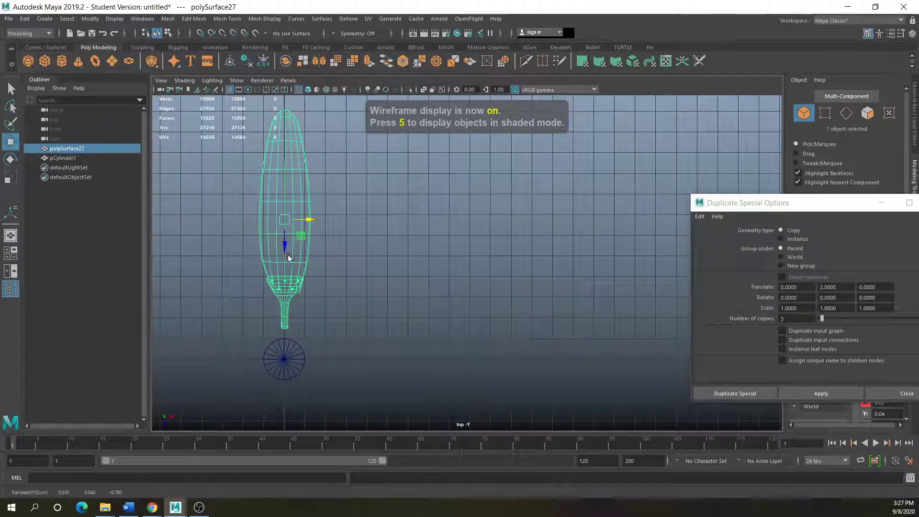
left_click(426, 262)
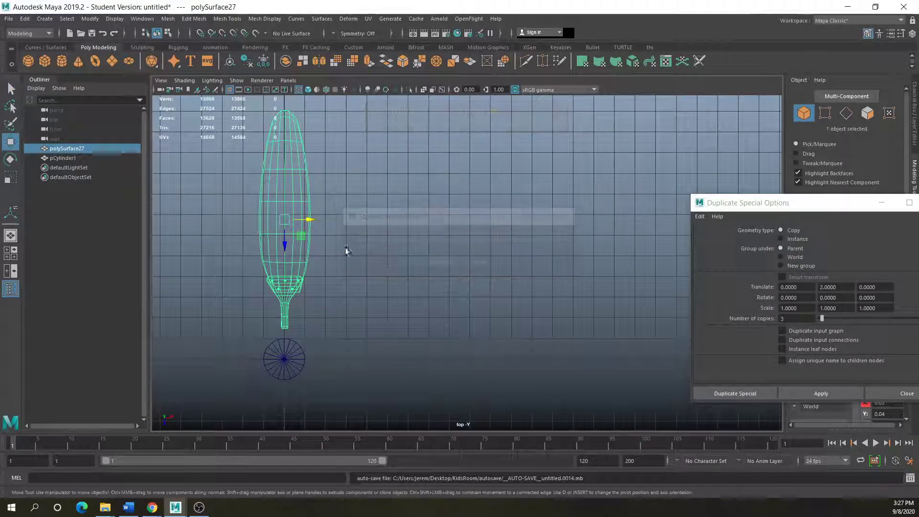
- Move the fan blade's pivot down to the middle of the cylinder and inspect its placement up close
key("d")
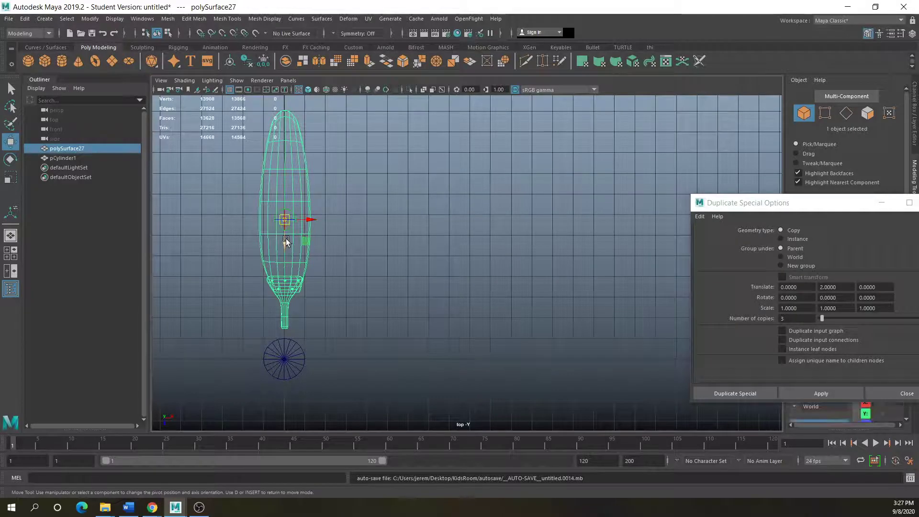
left_click_drag(285, 243, 284, 360)
key("d")
middle_click_drag(357, 306, 445, 238, "alt")
scroll(369, 318, "up", 5)
middle_click_drag(329, 318, 519, 230, "alt")
scroll(326, 317, "up", 1)
scroll(316, 315, "up", 2)
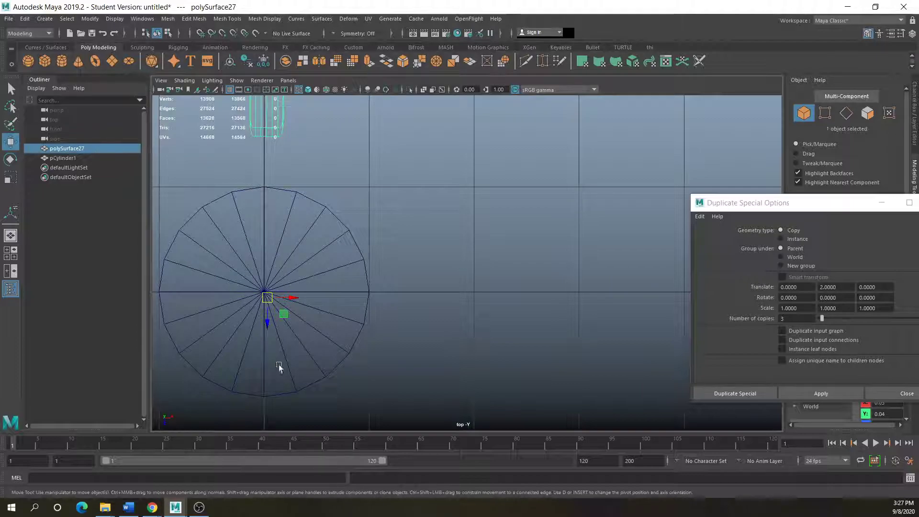
- Undo the stray blade move, place the pivot precisely on the cylinder's center, and reselect the blade in the perspective view
left_click_drag(268, 321, 267, 323)
key("ctrl+z")
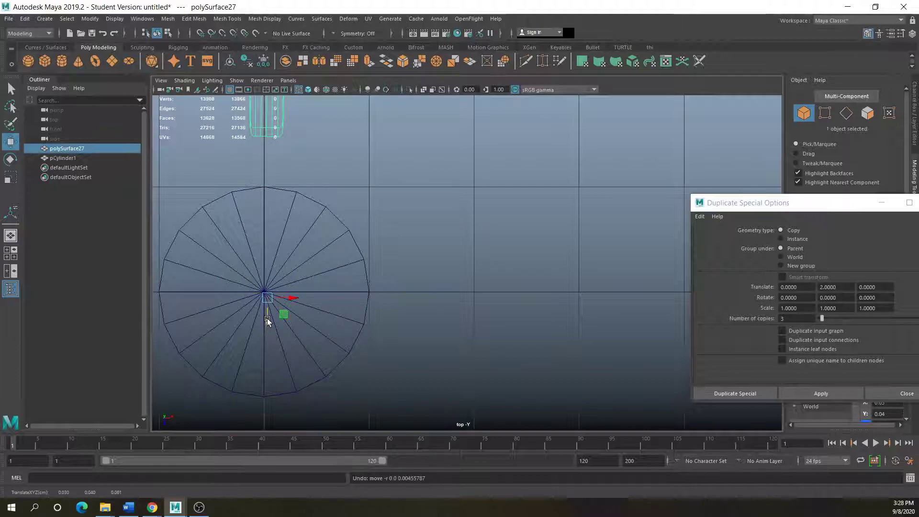
key("d")
left_click_drag(265, 320, 278, 293)
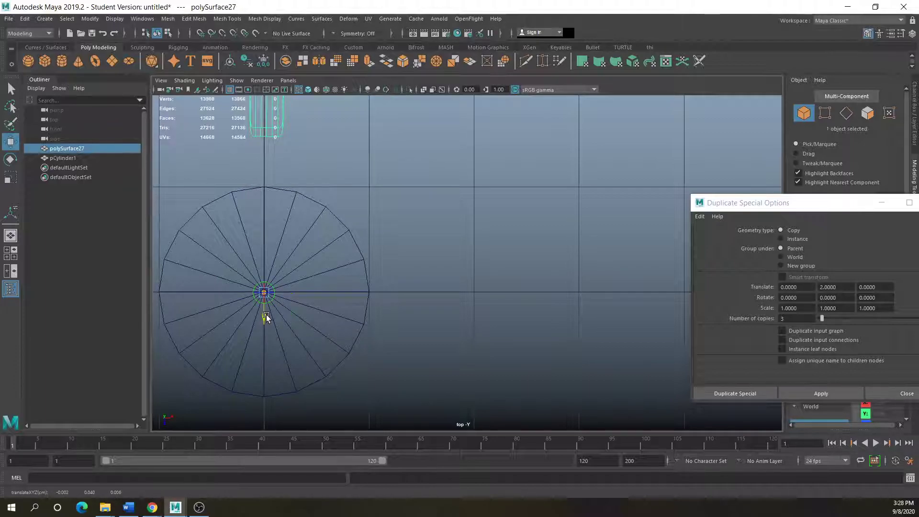
key("d")
scroll(398, 310, "down", 5)
left_click(490, 276)
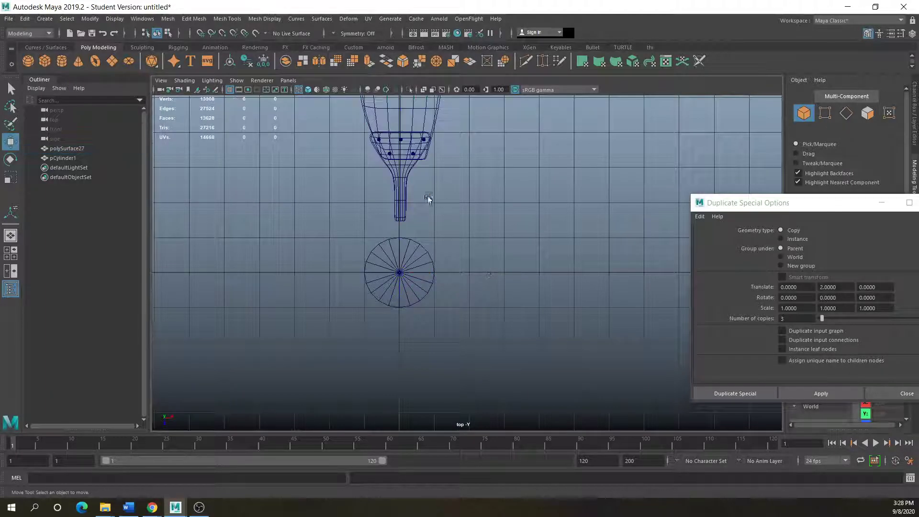
key("space")
key("space")
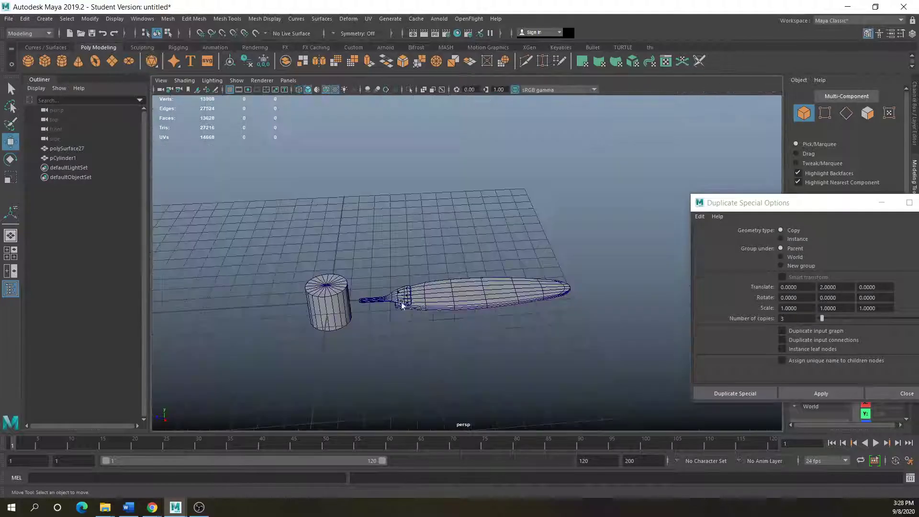
left_click(413, 294)
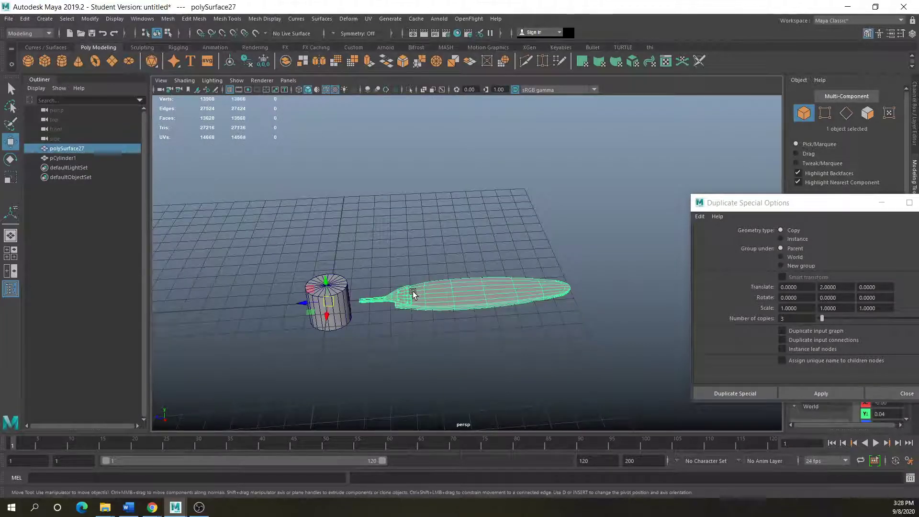
- Try rotating the fan blade about Y around the cylinder and undo the test rotation
key("e")
left_click_drag(336, 316, 337, 313)
key("ctrl+z")
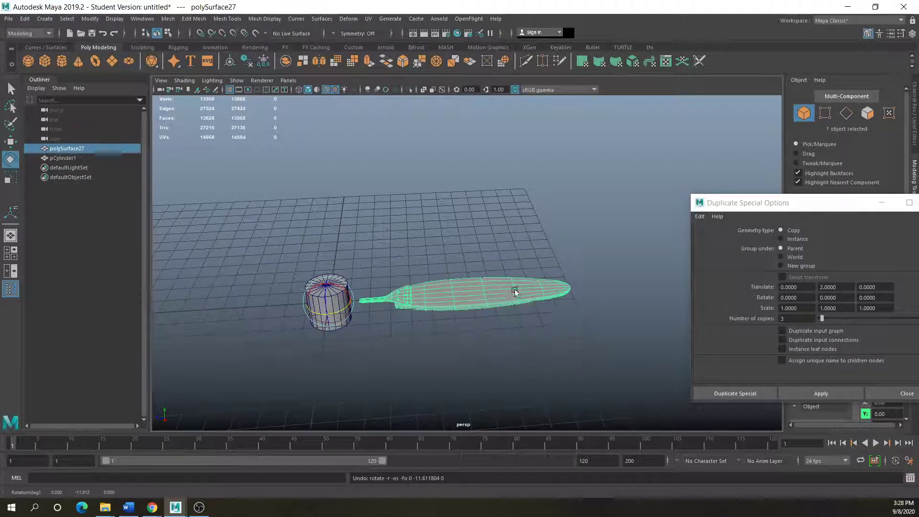
- Duplicate the fan blade as three copies around the cylinder, with Y translation set to 0 and Y rotation to 90
left_click_drag(757, 208, 592, 119)
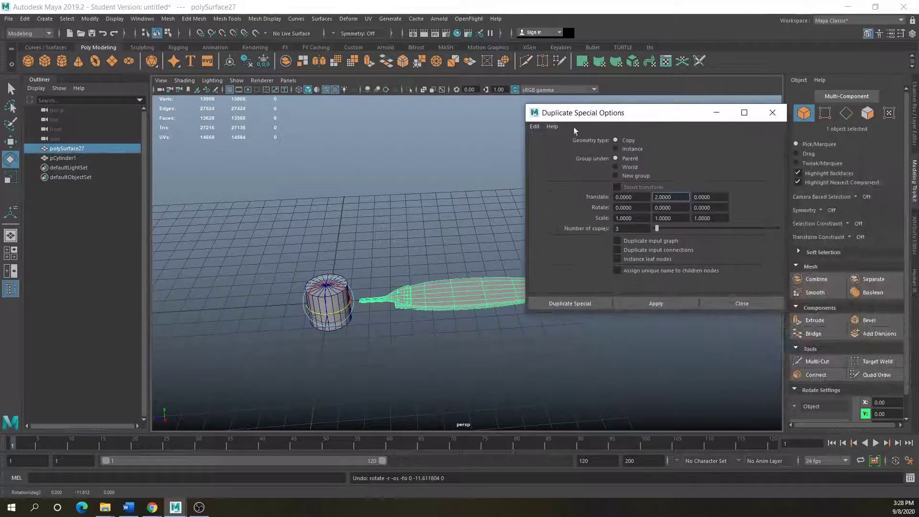
left_click_drag(674, 112, 610, 133)
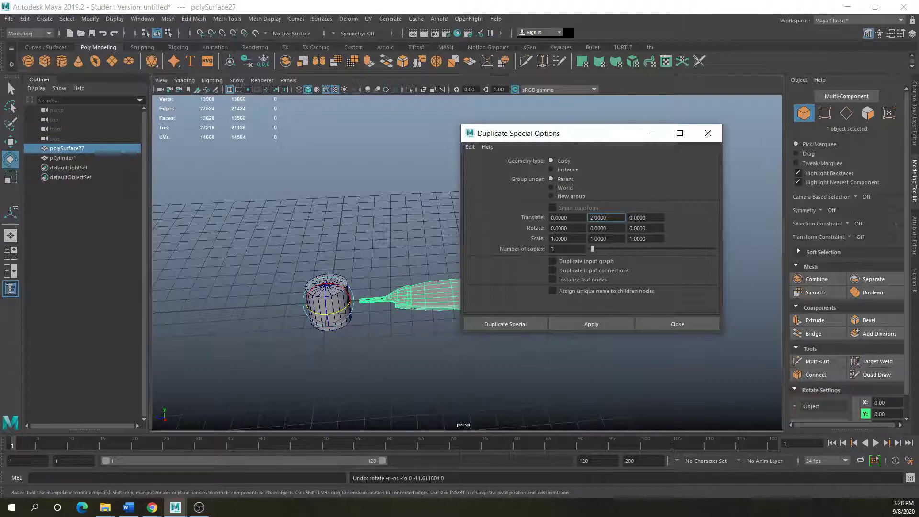
type("0")
left_click(614, 228)
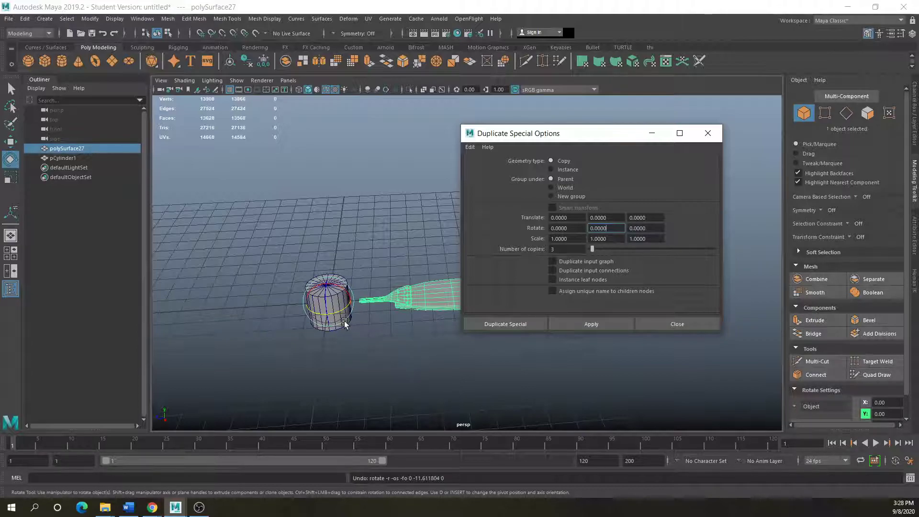
double_click(617, 229)
left_click(591, 323)
scroll(387, 311, "down", 1)
scroll(422, 320, "down", 1)
left_click_drag(559, 127, 675, 135)
scroll(420, 312, "down", 1)
scroll(419, 317, "up", 1)
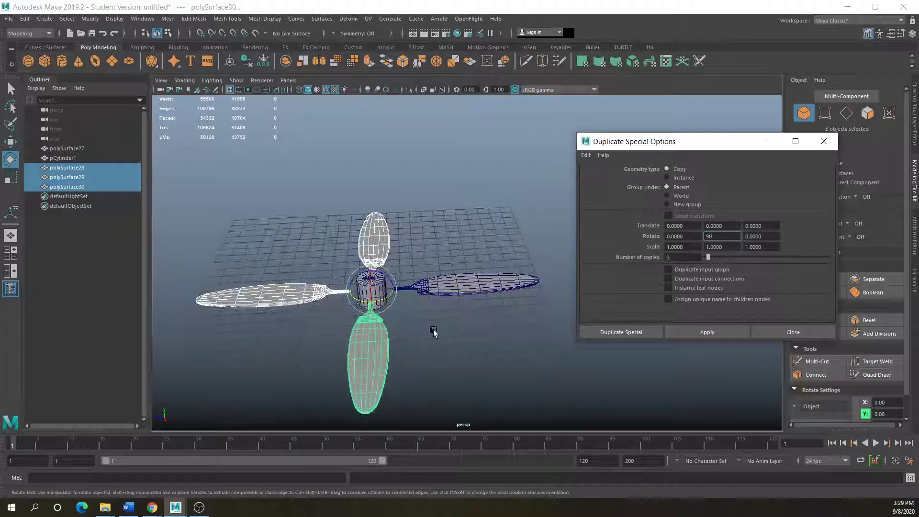
- Select the four blades without the central cylinder and combine them into one mesh
left_click(411, 316)
mouse_move(419, 283)
left_mouse_down("alt")
mouse_move(437, 318)
mouse_move(421, 285)
left_mouse_up("alt")
left_click_drag(419, 195, 225, 342)
left_click(457, 286)
left_click_drag(477, 175, 361, 366)
left_click(235, 306, "shift")
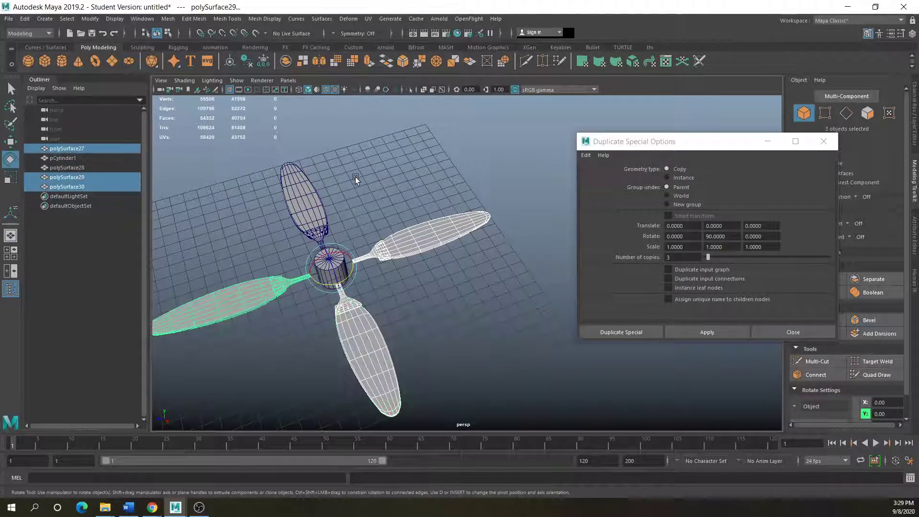
left_click(311, 192, "shift")
left_click(165, 20)
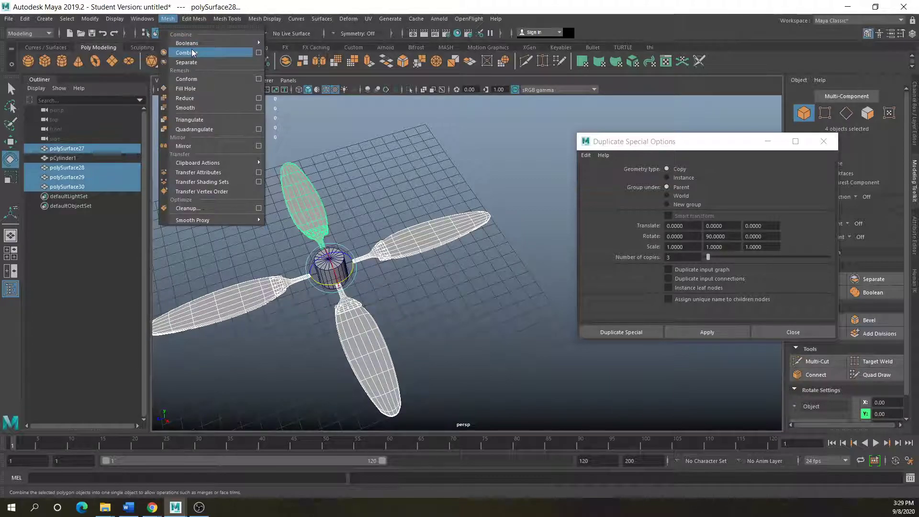
left_click(191, 52)
- Select the combined blades and try rotating them about Y around the cylinder
left_click(316, 319)
left_click(343, 280)
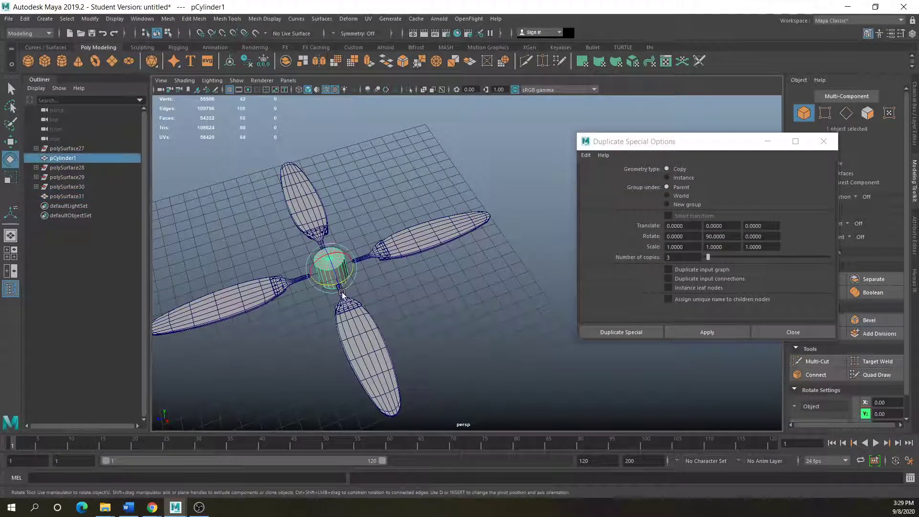
left_click(359, 270)
left_click_drag(348, 277, 323, 278)
- Undo the test rotation, the blade combine and the earlier duplication, back to the single original blade
key("ctrl+z")
key("ctrl+z")
key("ctrl+z")
key("ctrl+z")
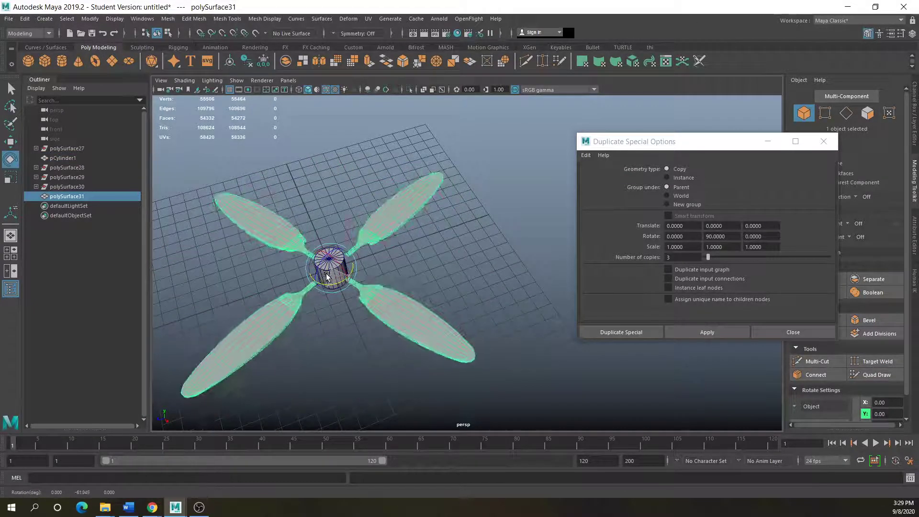
key("ctrl+z")
key("ctrl+z")
key("ctrl+z")
key("ctrl+z")
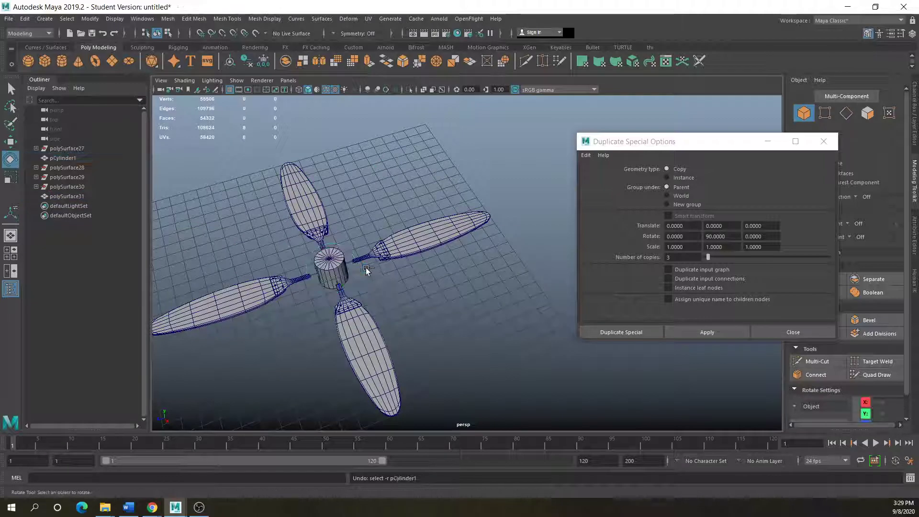
key("ctrl+z")
key("ctrl+z")
key("ctrl+z")
key("ctrl+z")
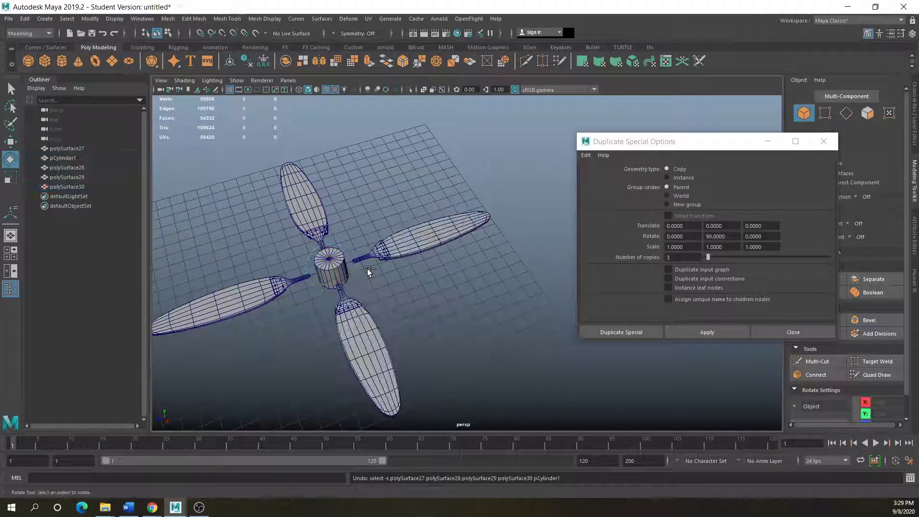
left_click_drag(390, 266, 330, 286, "alt")
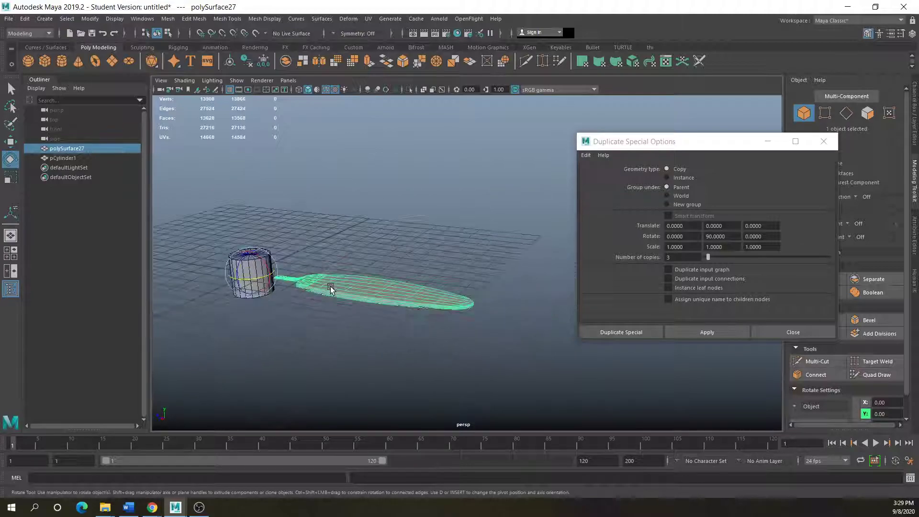
- Tilt the single fan blade by about 19 degrees around its length, keeping its pivot on the cylinder
left_click_drag(236, 267, 234, 278)
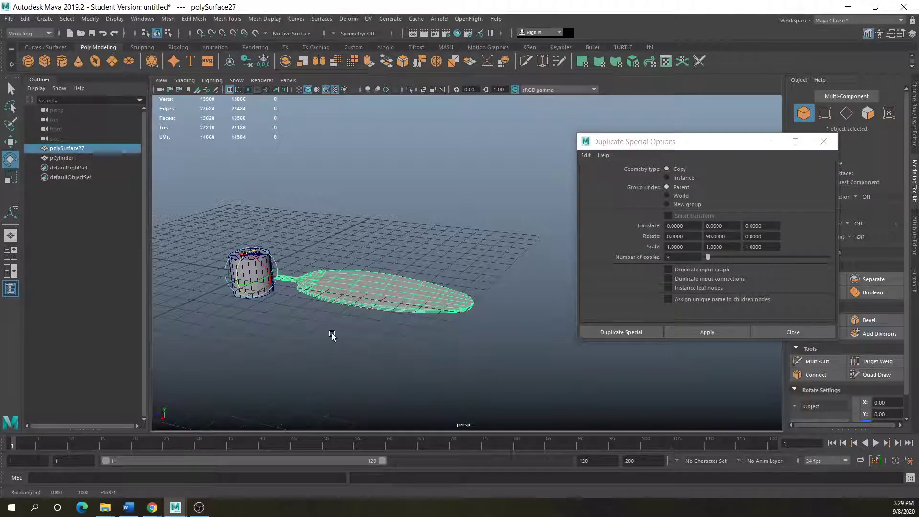
left_click(358, 320)
left_click_drag(361, 321, 371, 302, "alt")
left_click(370, 302)
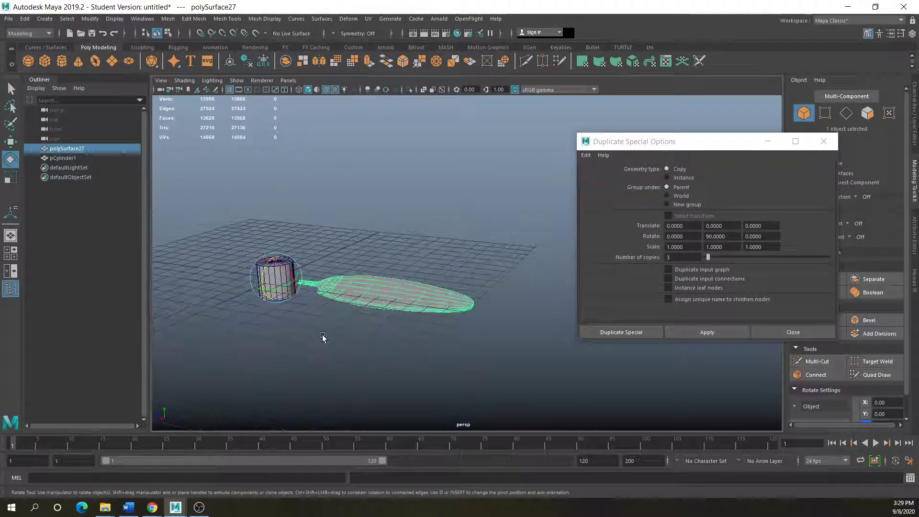
key("w")
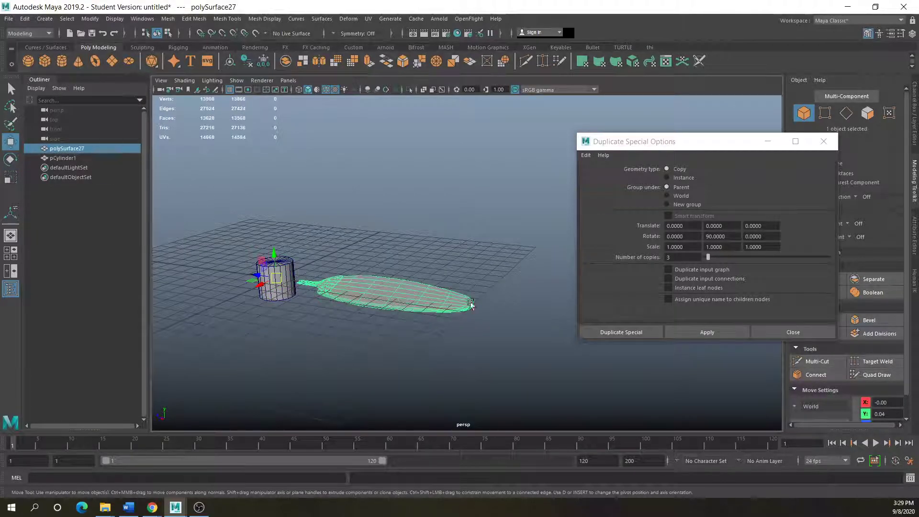
- Duplicate the tilted blade as three copies around the cylinder, each rotated 90 degrees about Y
left_click(705, 332)
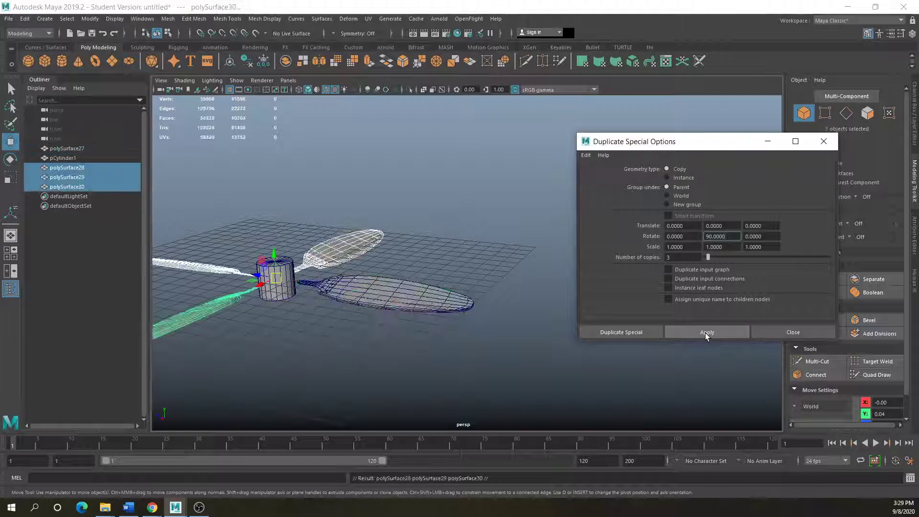
mouse_move(281, 313)
left_mouse_down("alt")
mouse_move(341, 318)
mouse_move(278, 309)
left_mouse_up("alt")
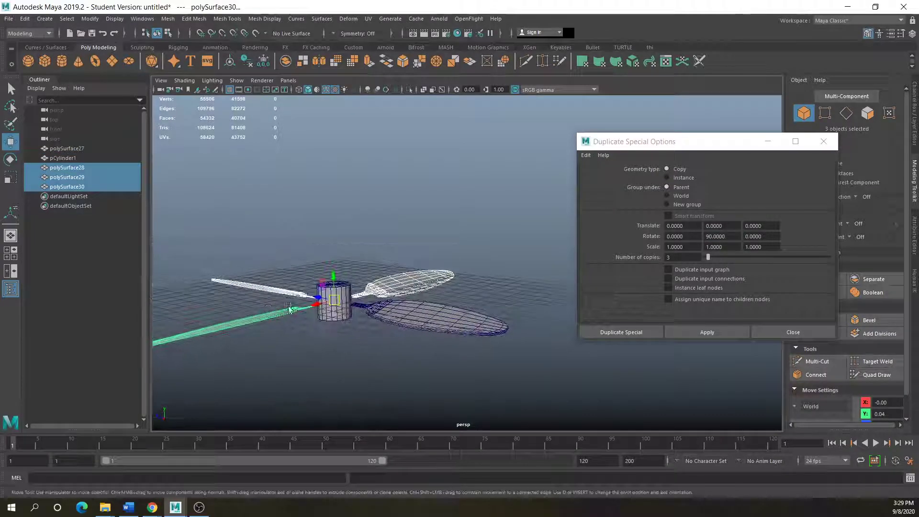
left_click(310, 348)
- Select all four tilted blades together with the central cylinder and combine them into one mesh
left_click_drag(310, 348, 343, 316, "alt")
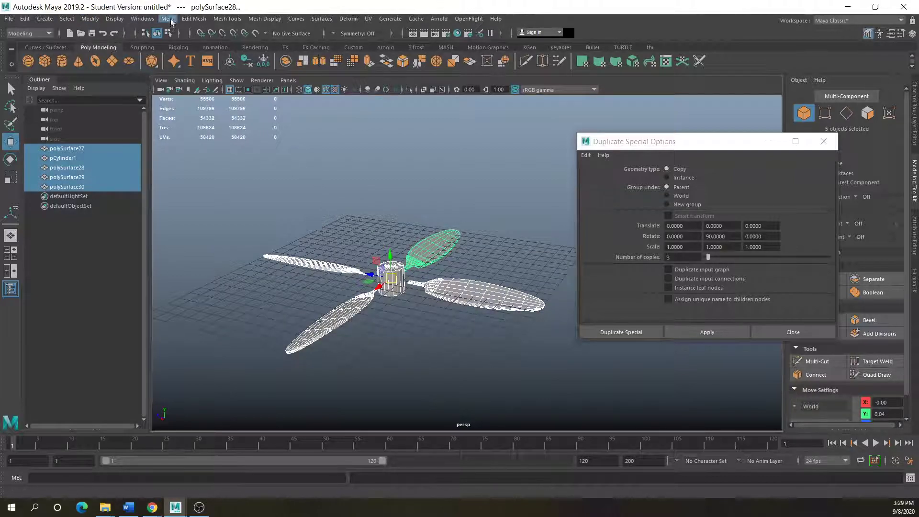
left_click(168, 19)
left_click(189, 54)
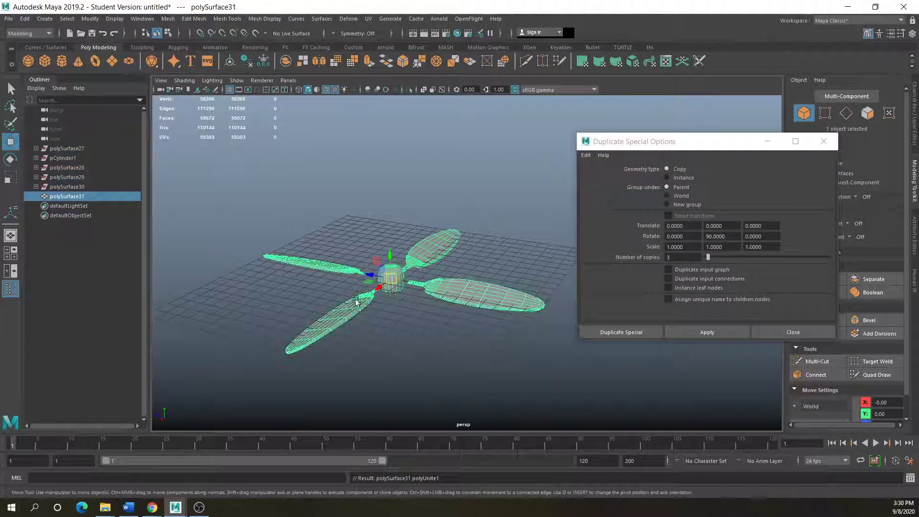
- Reselect the combined fan with the Rotate tool and turn off its smooth mesh preview
left_click(10, 159)
left_click(395, 295)
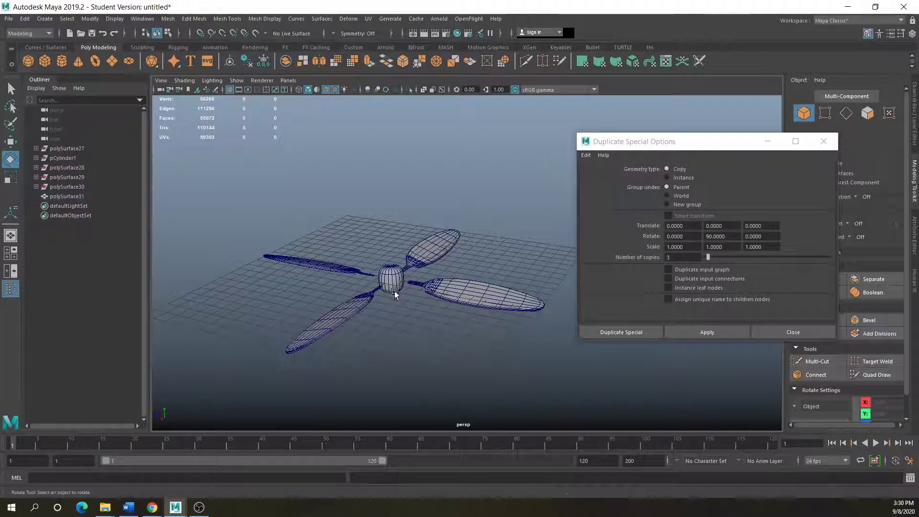
left_click(392, 285)
scroll(391, 285, "up", 5)
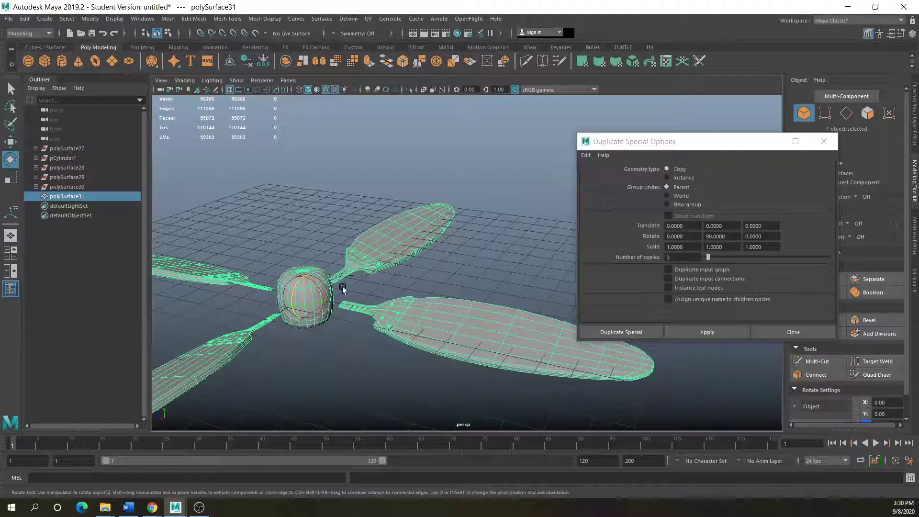
key("1")
left_click_drag(290, 302, 294, 284)
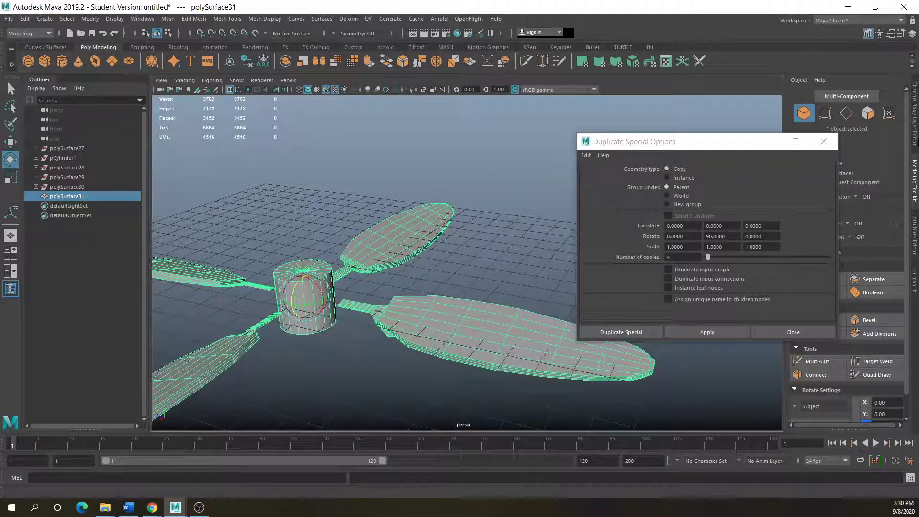
- Set the combined fan's Rotate Z to 180
left_click(914, 127)
left_click(901, 146)
type("180")
key("Return")
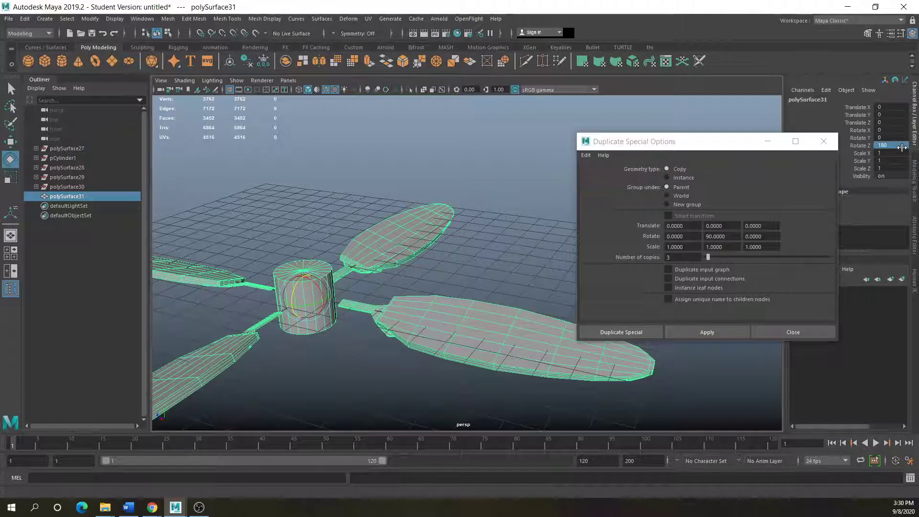
- Close the Duplicate Special options and spin the combined fan to about 37.6 degrees in Rotate Y
left_click(823, 141)
scroll(354, 292, "down", 1)
left_click_drag(331, 302, 347, 210)
scroll(340, 294, "down", 3)
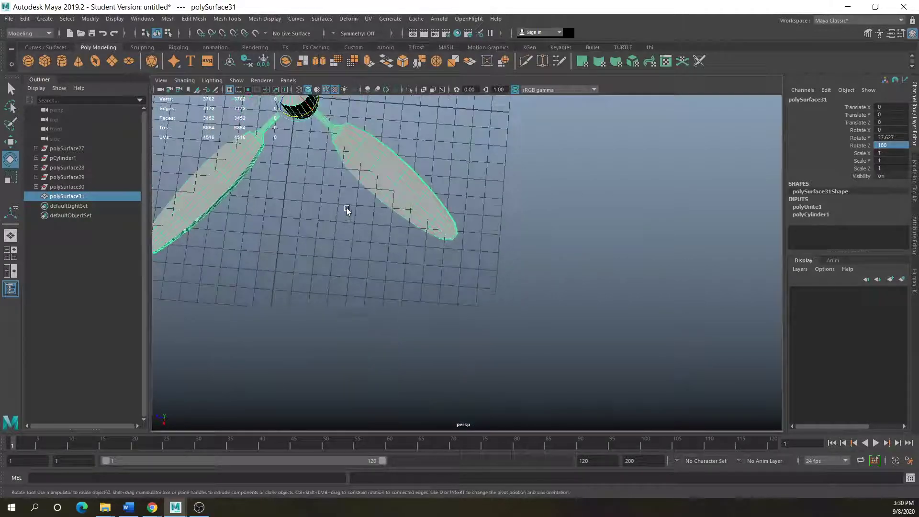
middle_click_drag(346, 210, 408, 307, "alt")
scroll(358, 194, "up", 2)
scroll(358, 193, "down", 2)
left_click_drag(358, 194, 401, 287, "alt")
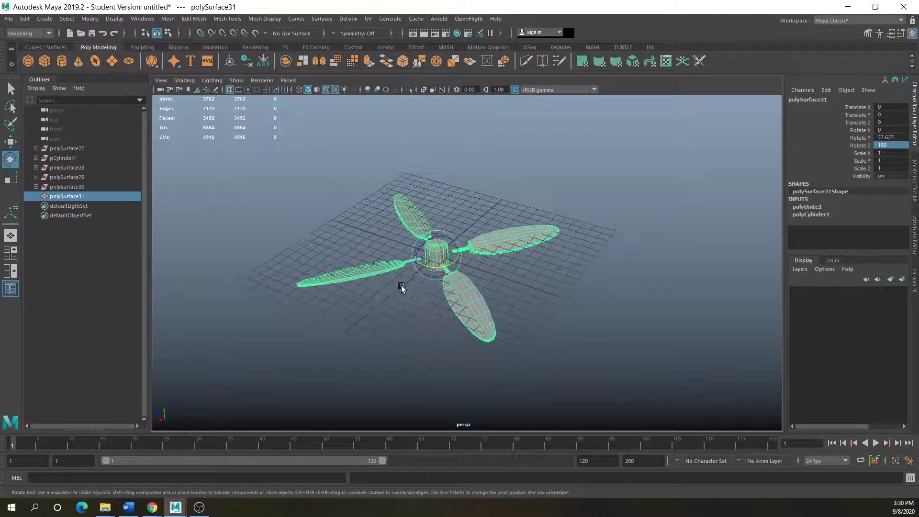
scroll(401, 286, "up", 2)
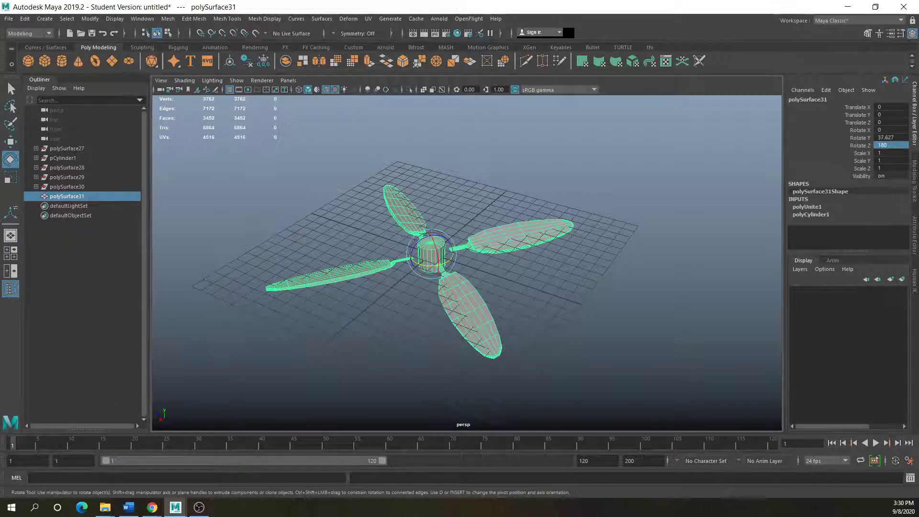
- Bring up the kidsroom.ma scene and examine the finished ceiling fan's motor, lights, pull chains and blades, then minimize that scene
left_click_drag(0, 104, 549, 68)
scroll(495, 290, "up", 5)
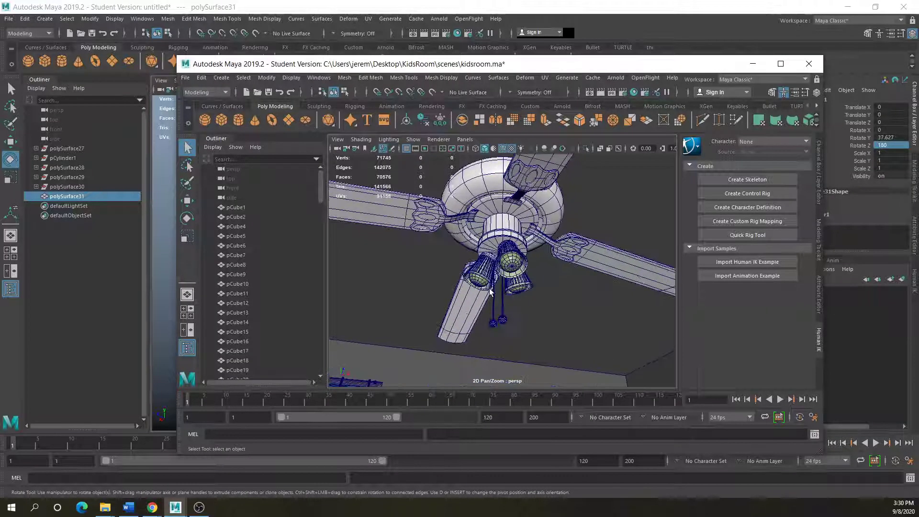
scroll(496, 290, "up", 3)
scroll(496, 290, "down", 3)
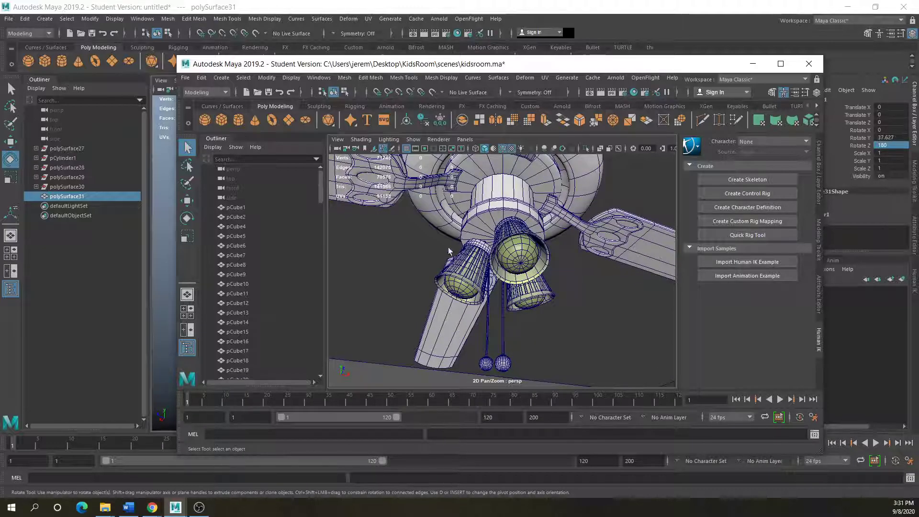
scroll(478, 282, "down", 2)
left_click_drag(478, 282, 417, 319, "alt")
scroll(469, 314, "down", 5)
left_click_drag(585, 70, 490, 168)
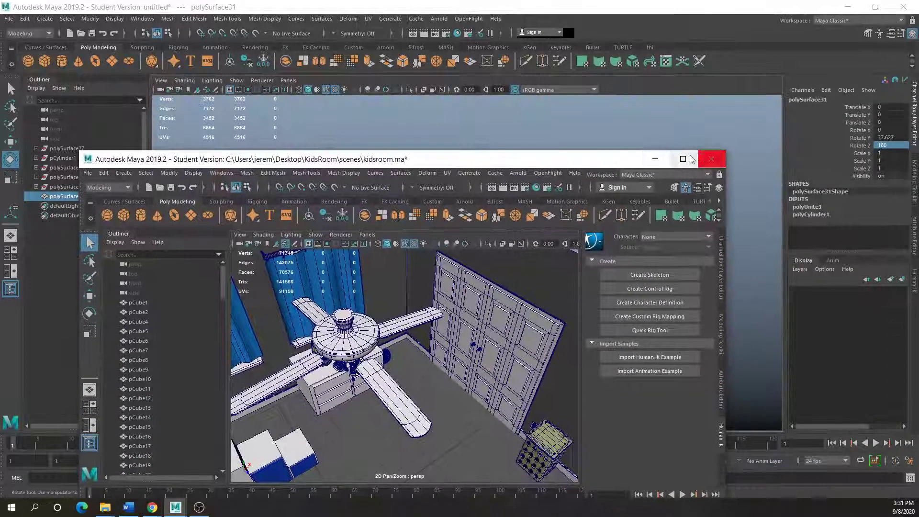
left_click(655, 159)
- Move the combined fan away from the grid to about 42.24 in Translate Z
scroll(443, 326, "down", 3)
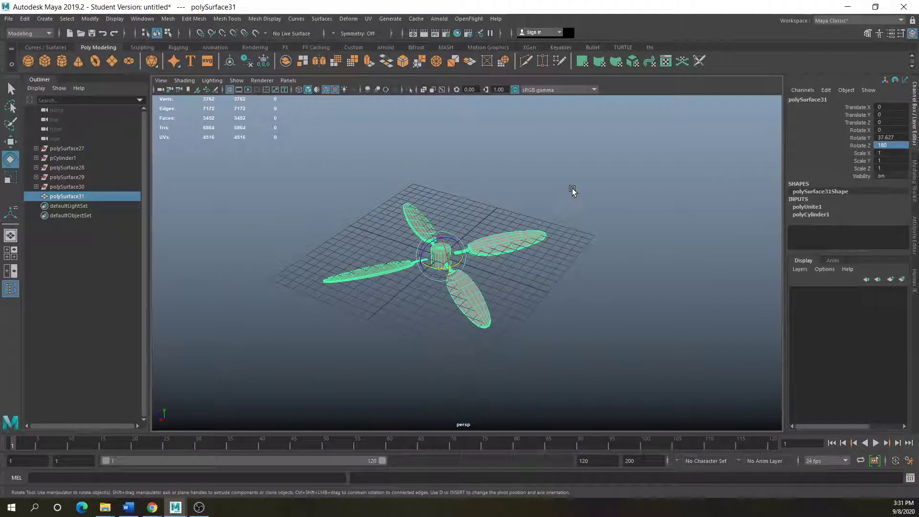
left_click(374, 334)
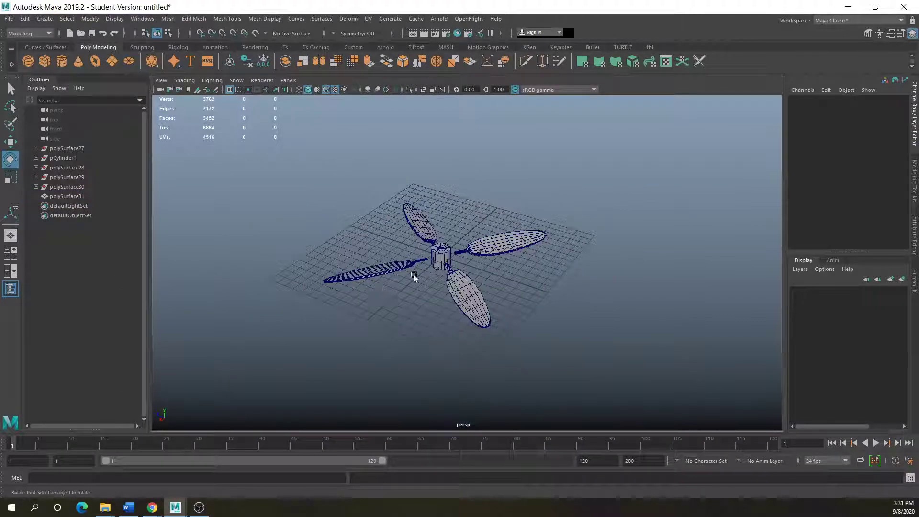
left_click(9, 140)
left_click(443, 257)
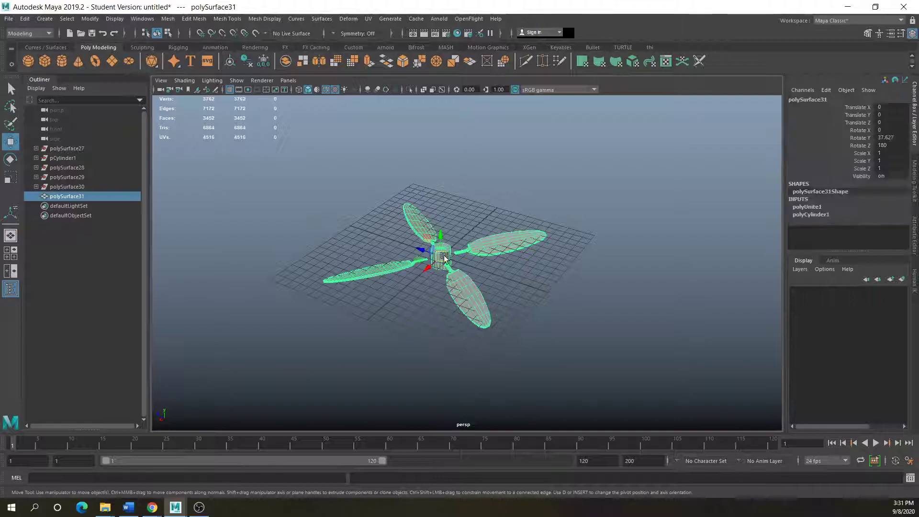
left_click_drag(437, 256, 182, 165)
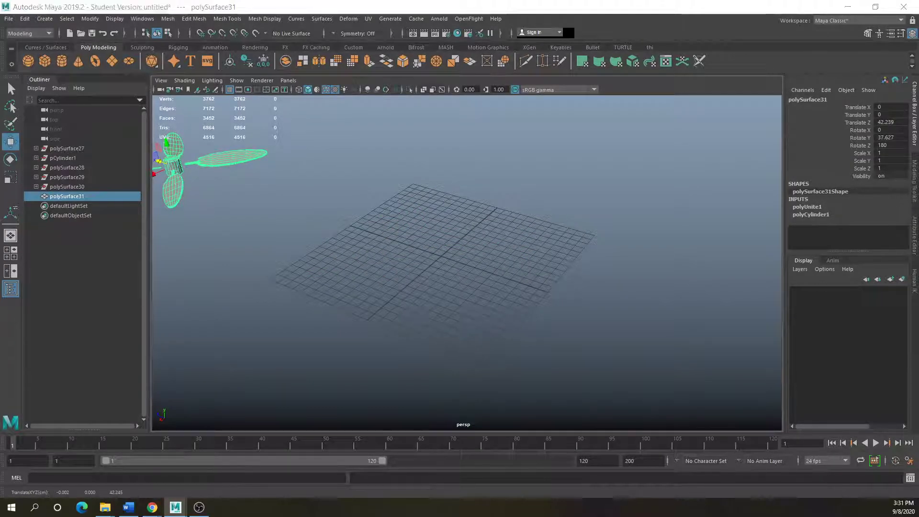
- Switch to the kidsroom.ma scene, maximize it, and examine the whole room's layout before returning to the fan scene
key("alt+Tab")
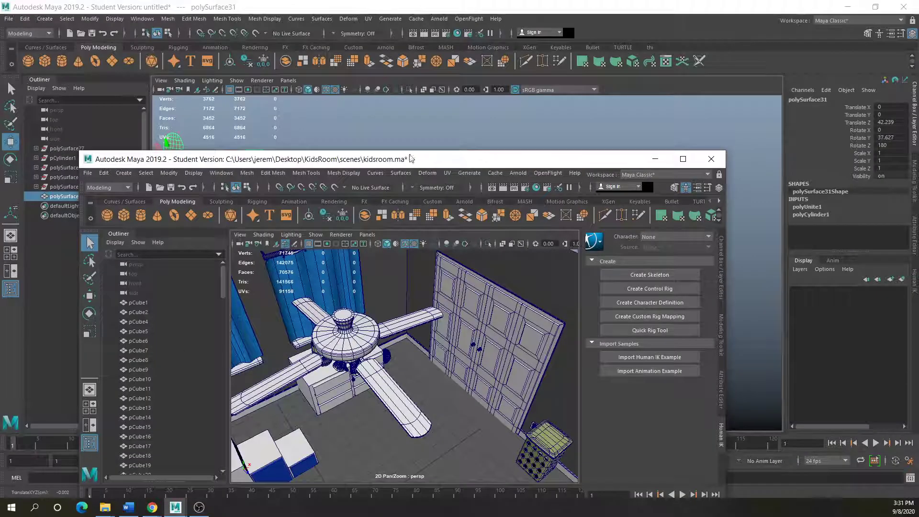
left_click_drag(429, 162, 541, 41)
left_click(798, 38)
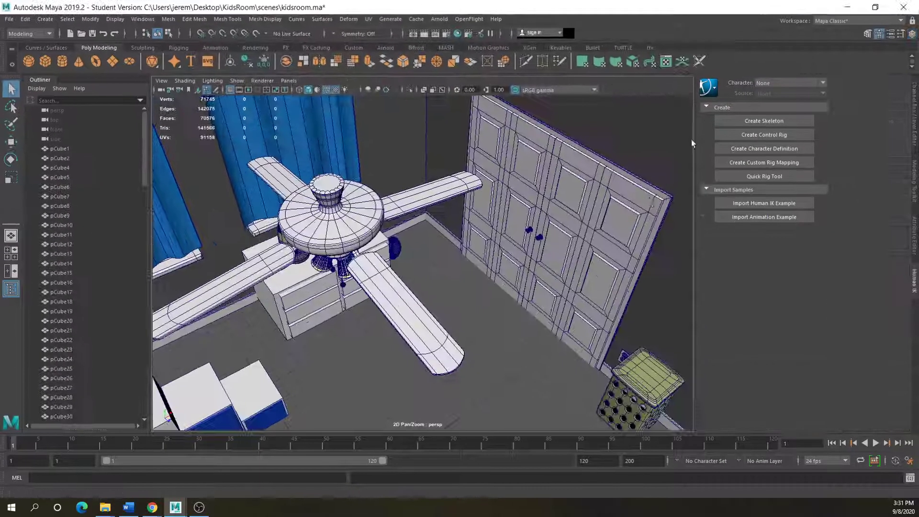
scroll(559, 297, "down", 5)
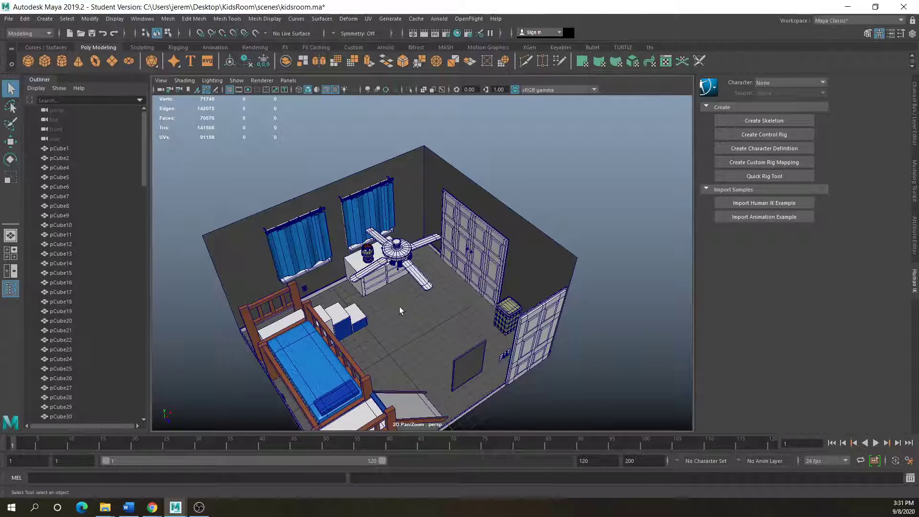
left_click_drag(400, 311, 299, 292, "alt")
left_click_drag(647, 7, 0, 126)
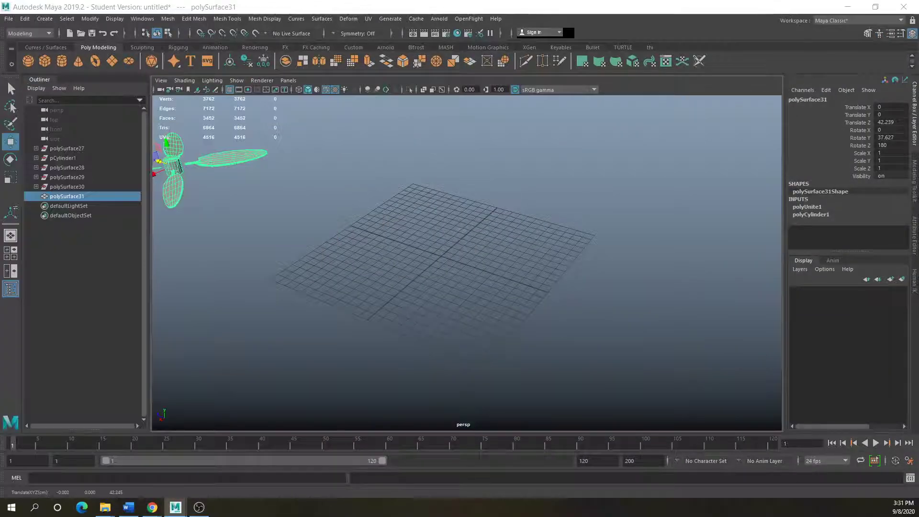
- Create a polygon cube scaled to about 29.42 by 9.94 by 29.42 and raise it to about 4.85 in Translate Y
left_click(46, 62)
scroll(437, 287, "up", 4)
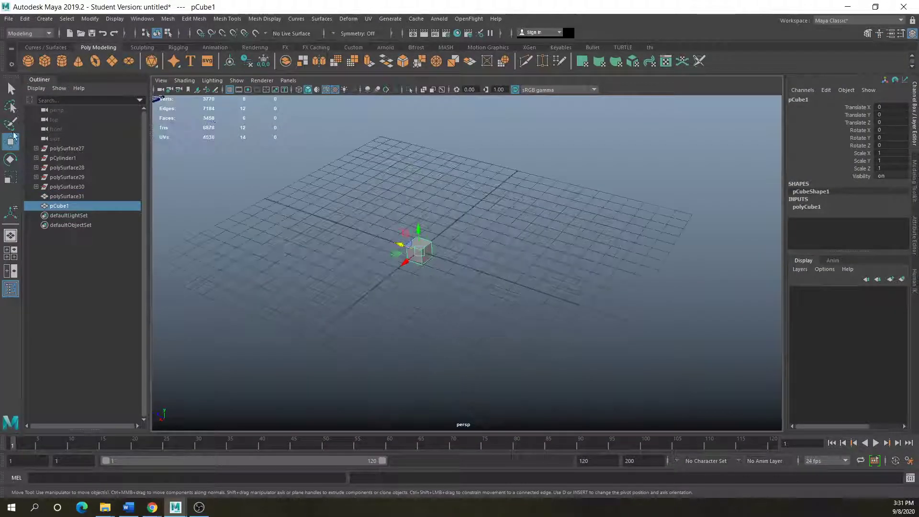
left_click(10, 178)
left_click_drag(420, 254, 449, 222)
key("w")
right_click_drag(437, 263, 426, 310, "alt")
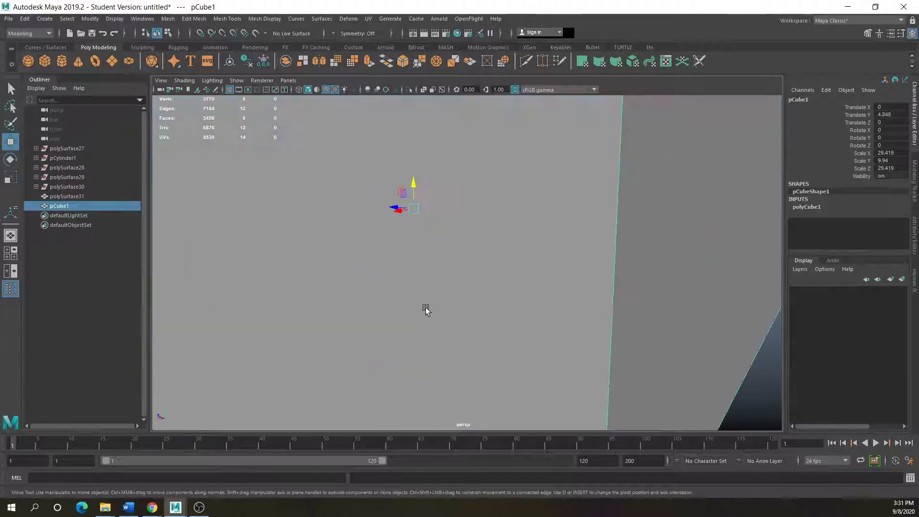
scroll(426, 310, "down", 5)
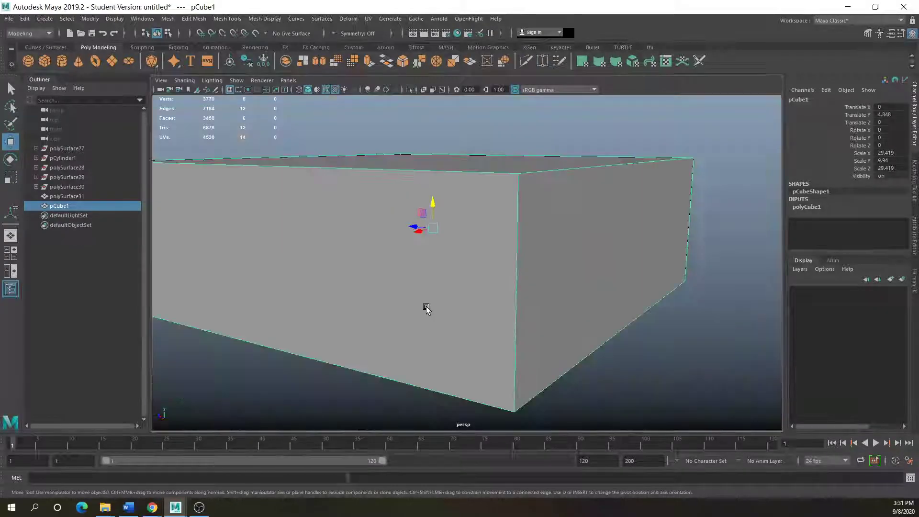
- Reverse the normals of the large room cube and inspect its interior
scroll(396, 316, "down", 3)
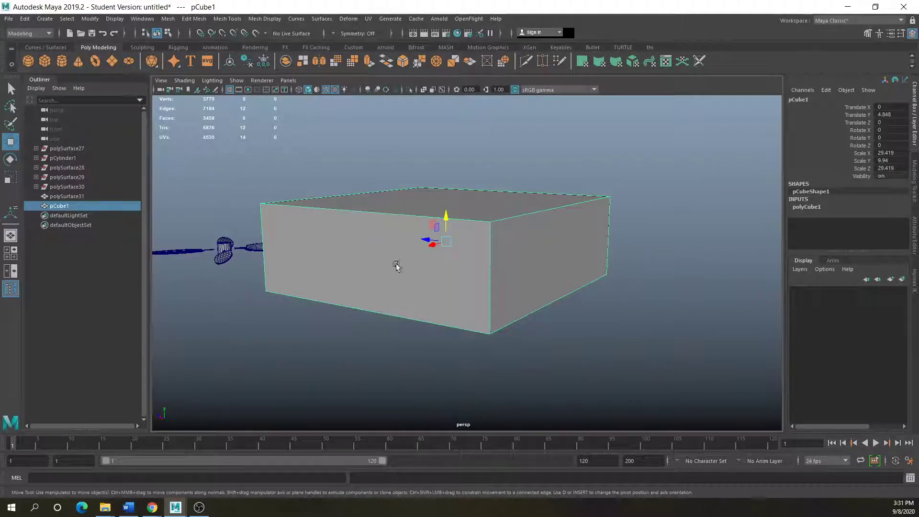
left_click(322, 19)
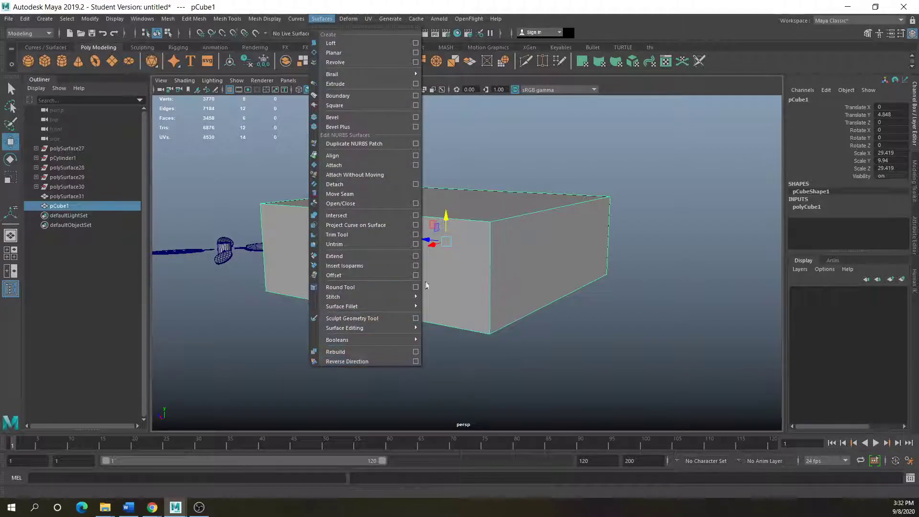
mouse_move(261, 21)
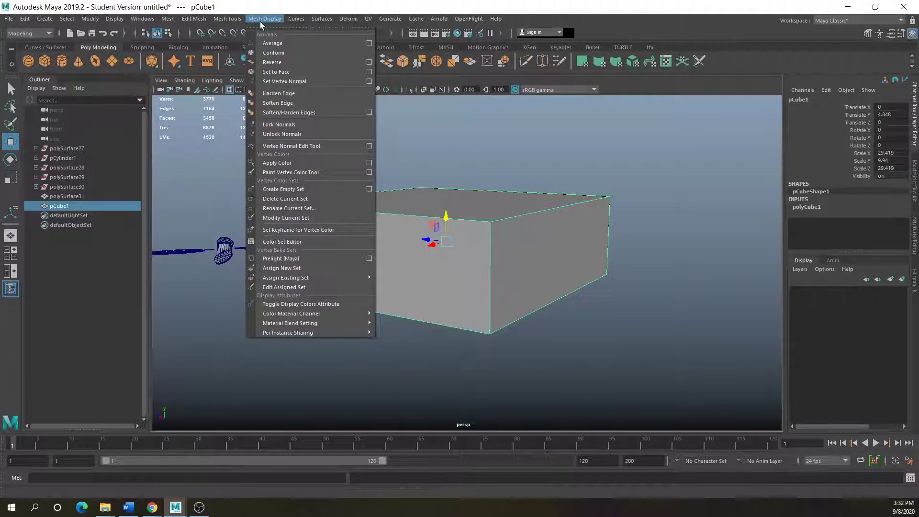
left_click(272, 63)
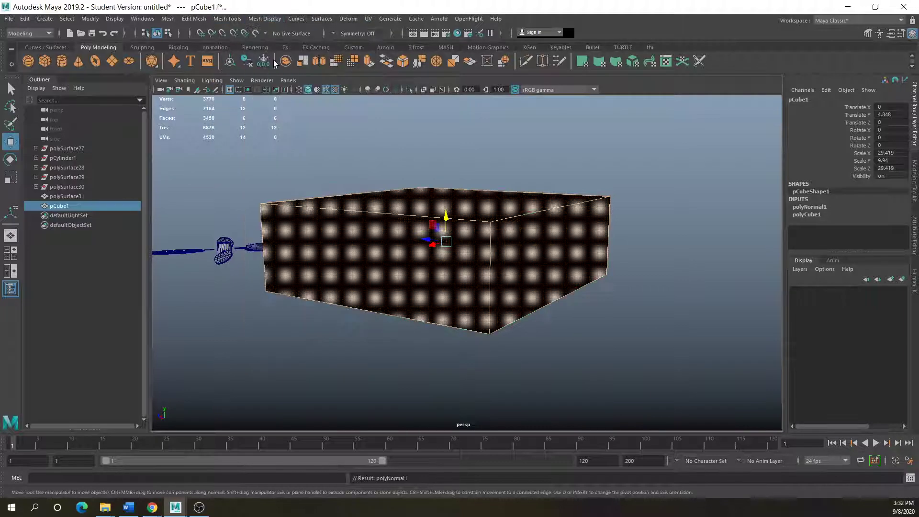
left_click(378, 359)
scroll(408, 297, "up", 5)
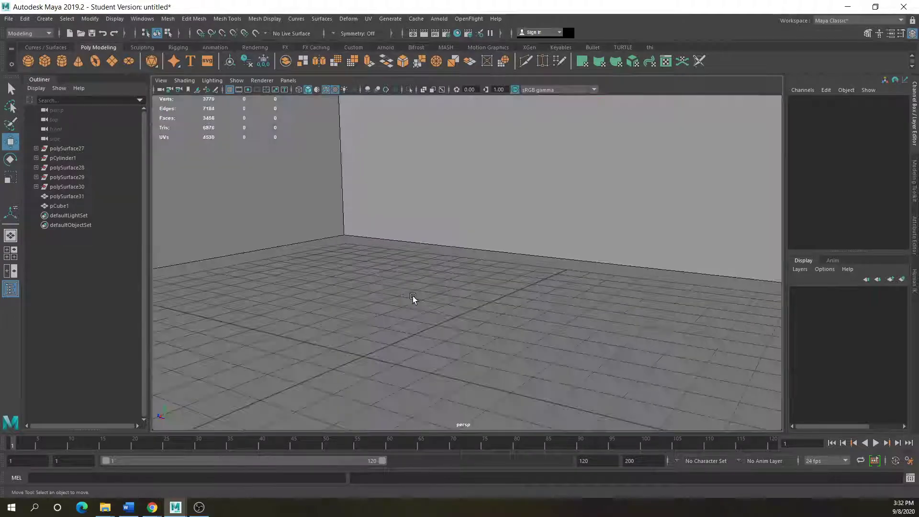
scroll(413, 298, "down", 5)
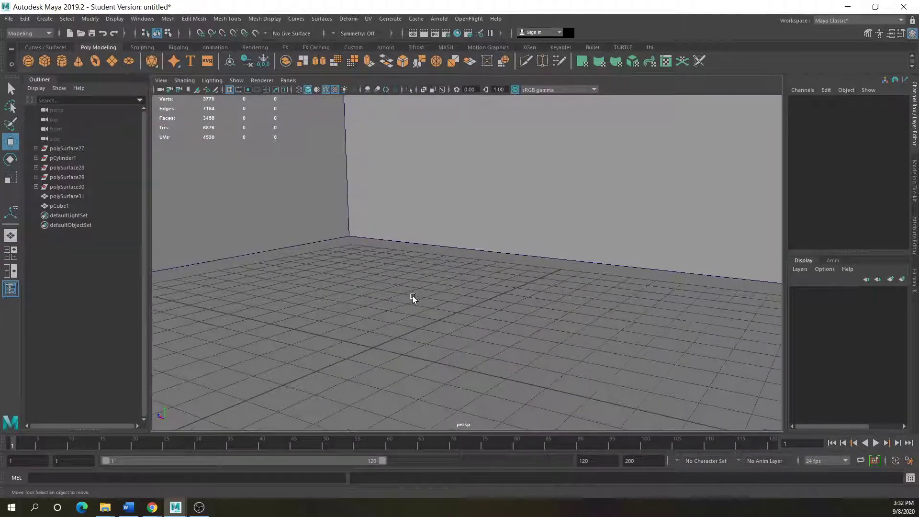
scroll(413, 298, "down", 3)
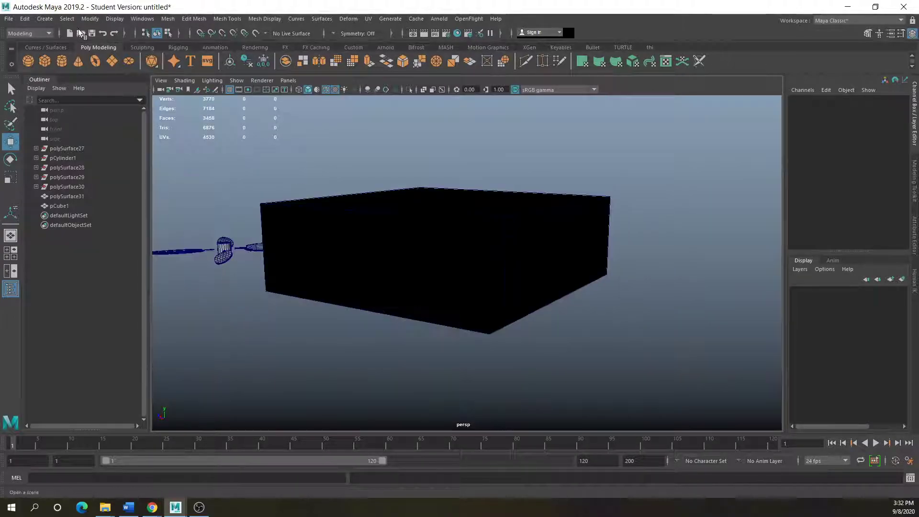
- Turn on backface culling for the room cube so its interior can be seen from outside
left_click(114, 19)
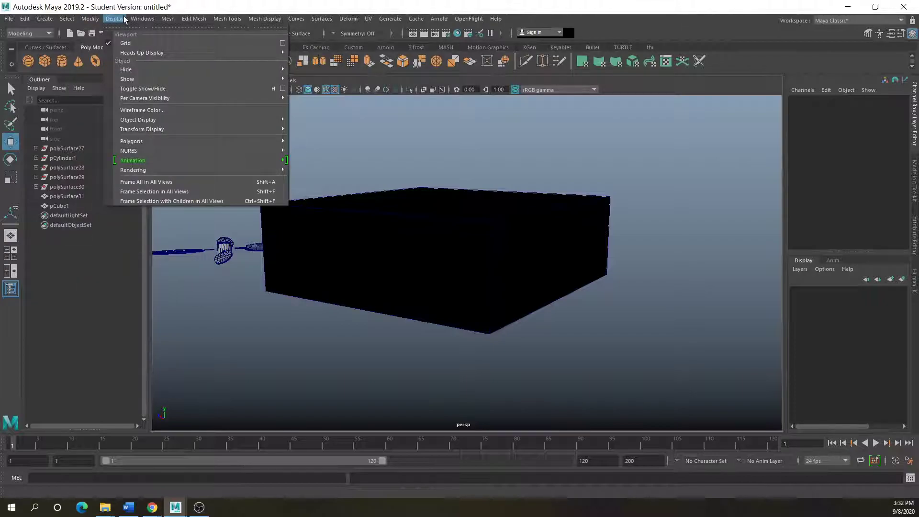
mouse_move(96, 22)
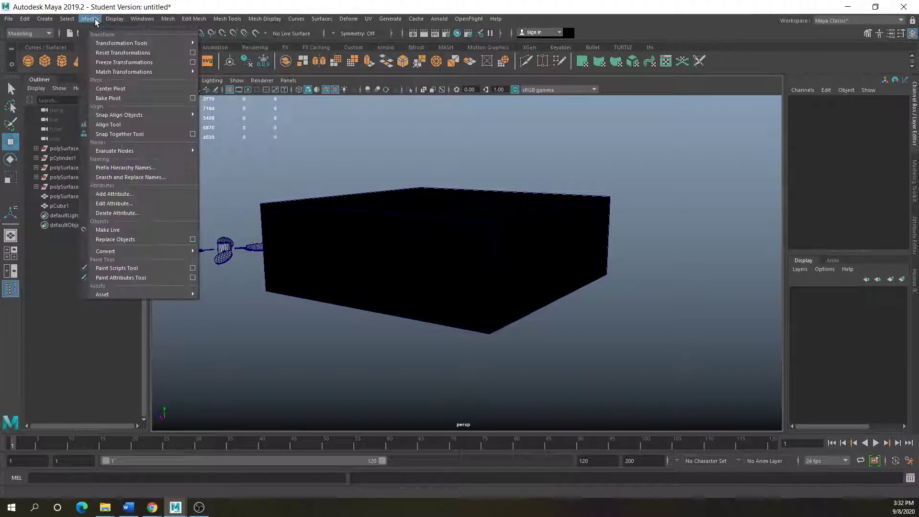
mouse_move(265, 19)
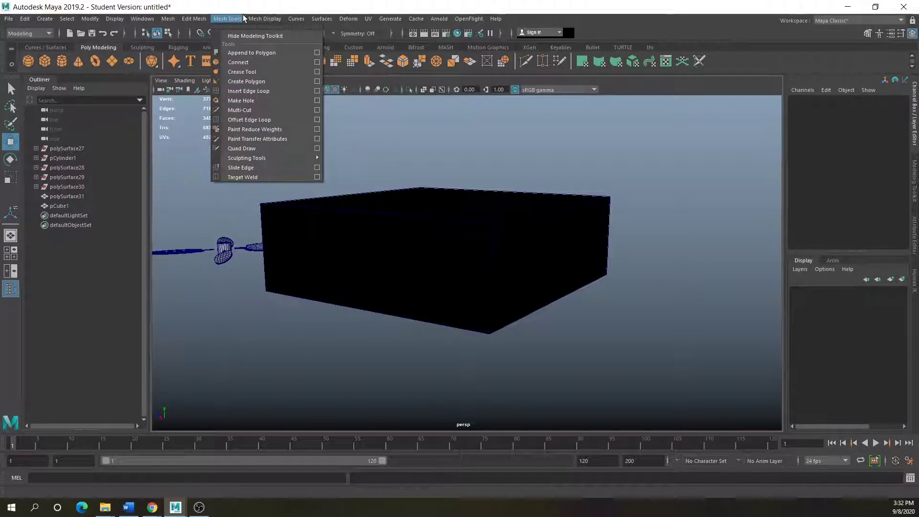
mouse_move(171, 20)
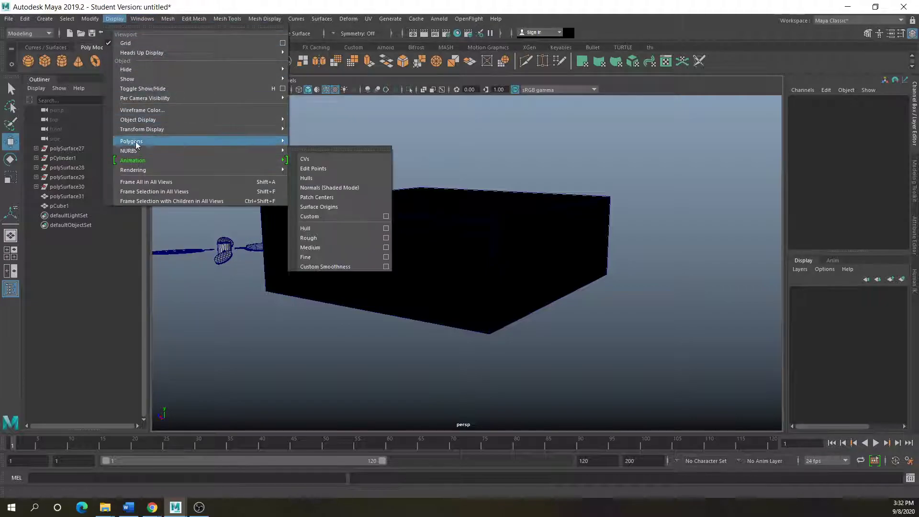
mouse_move(206, 146)
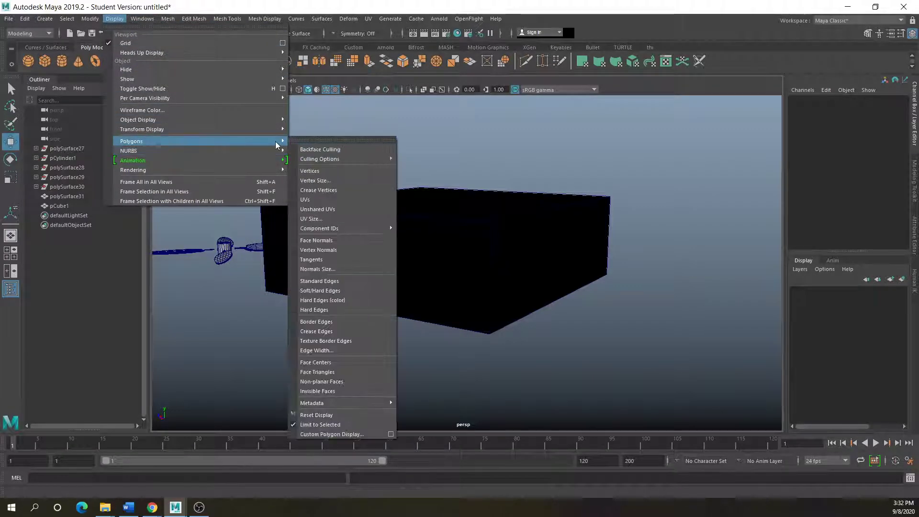
left_click(308, 151)
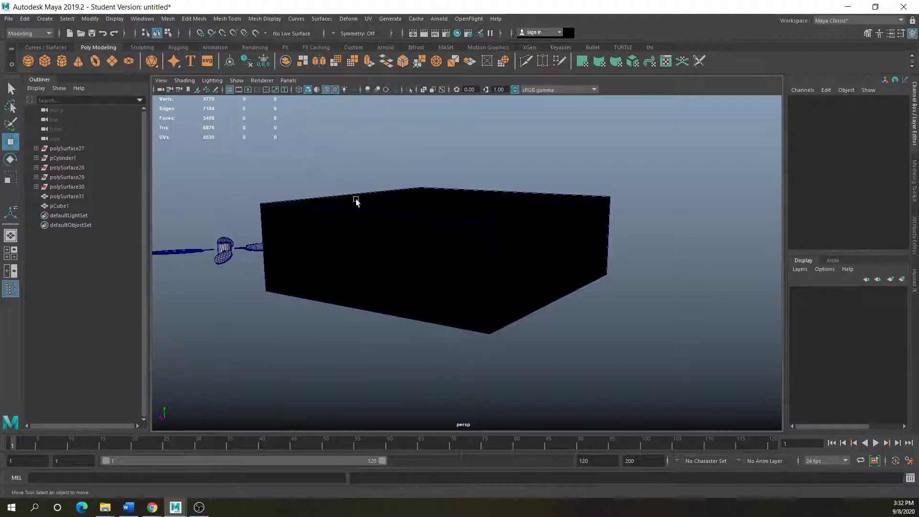
left_click(408, 243)
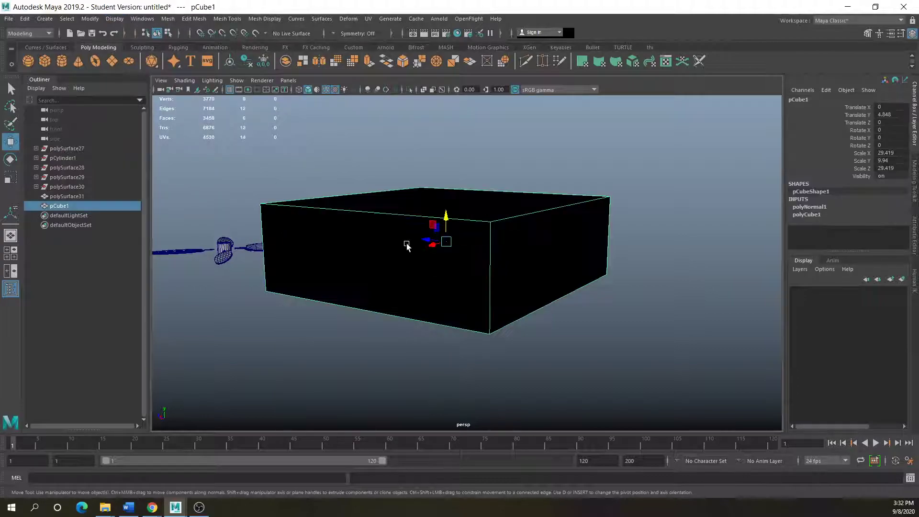
left_click(116, 18)
mouse_move(145, 141)
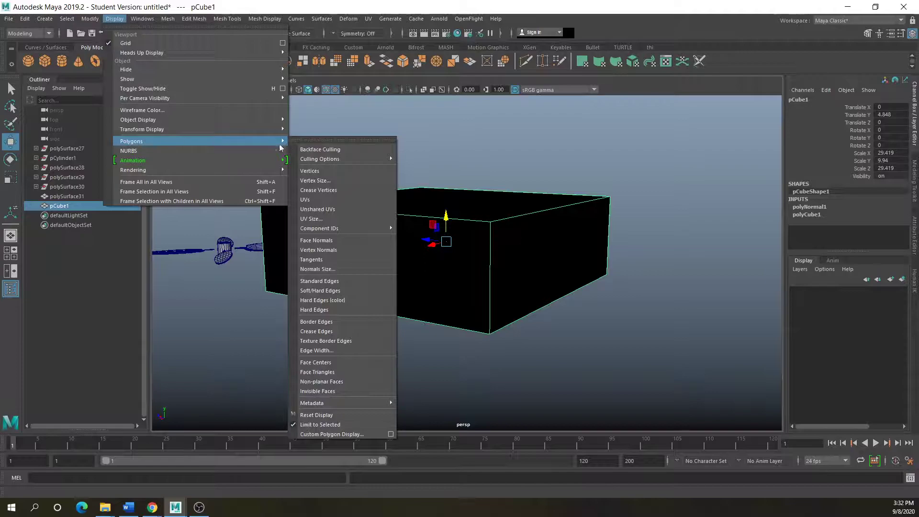
left_click(319, 149)
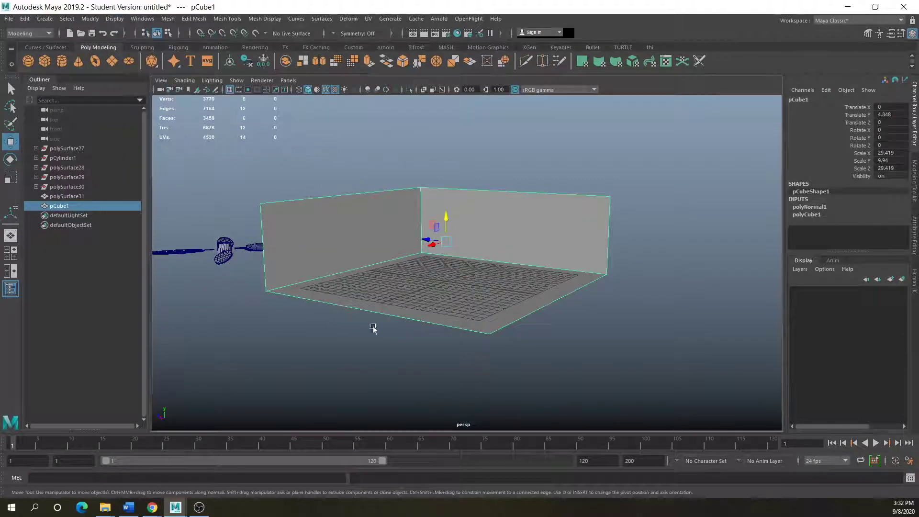
- Create a second polygon cube scaled to about 7.49 and place it at about 11.73 in Translate X and 3.58 in Translate Y
left_click_drag(481, 286, 287, 290, "alt")
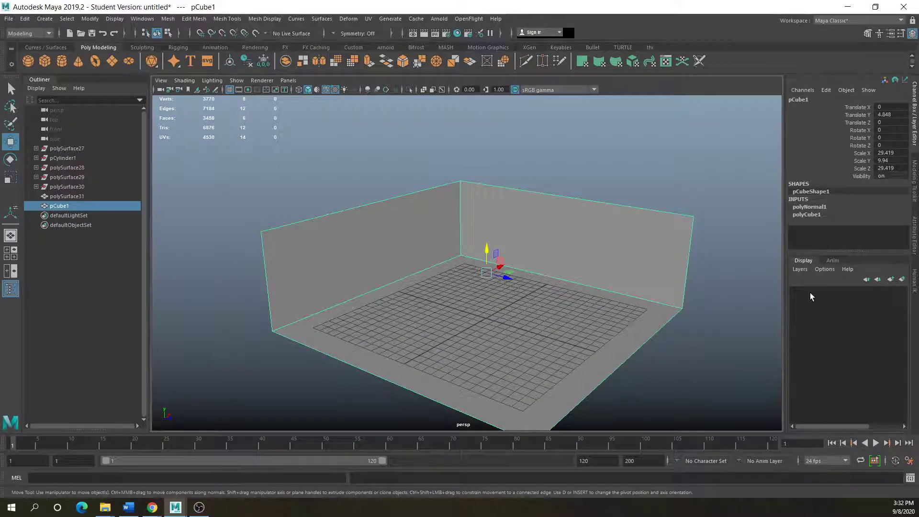
scroll(512, 337, "up", 3)
scroll(512, 338, "down", 2)
middle_click_drag(512, 337, 359, 293, "alt")
left_click(45, 61)
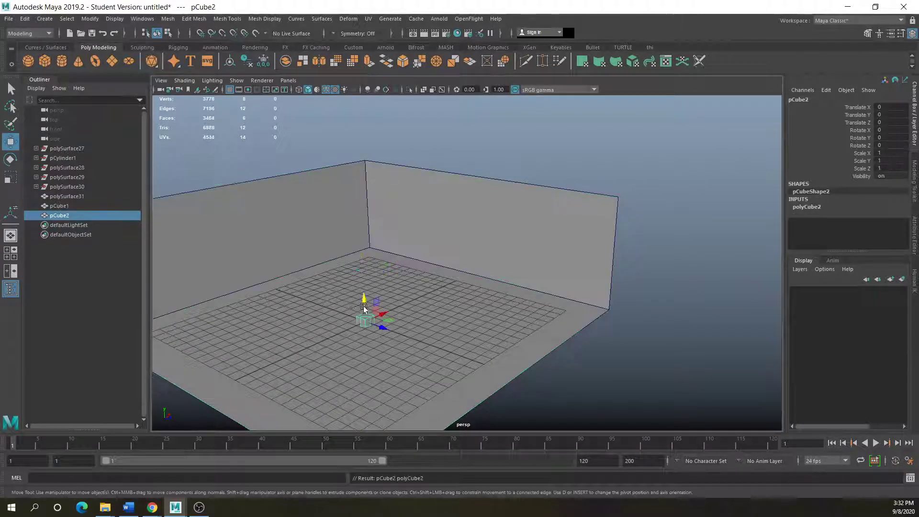
left_click_drag(382, 314, 439, 228)
key("r")
left_click(11, 143)
mouse_move(431, 297)
left_mouse_down("alt")
mouse_move(418, 308)
mouse_move(417, 296)
left_mouse_up("alt")
scroll(437, 287, "up", 2)
scroll(437, 287, "down", 5)
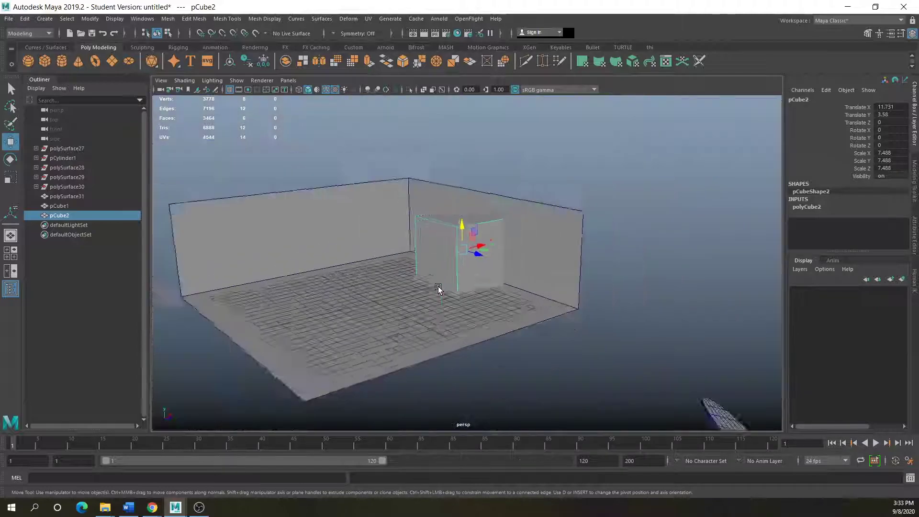
scroll(438, 289, "down", 3)
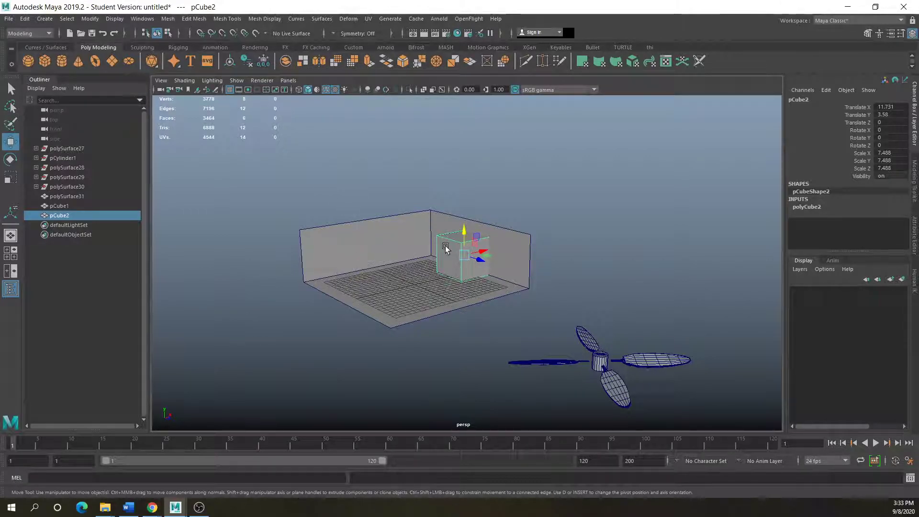
- Delete the room cube and move the smaller cube to about -6.08 in Translate X
left_click(383, 259)
key("Delete")
left_click(467, 259)
left_click_drag(479, 259, 404, 270)
- Scale the cube into a thin wall of about 12.85 by 11.80 by 1.32 and raise it to about 6.42 in Translate Y
key("r")
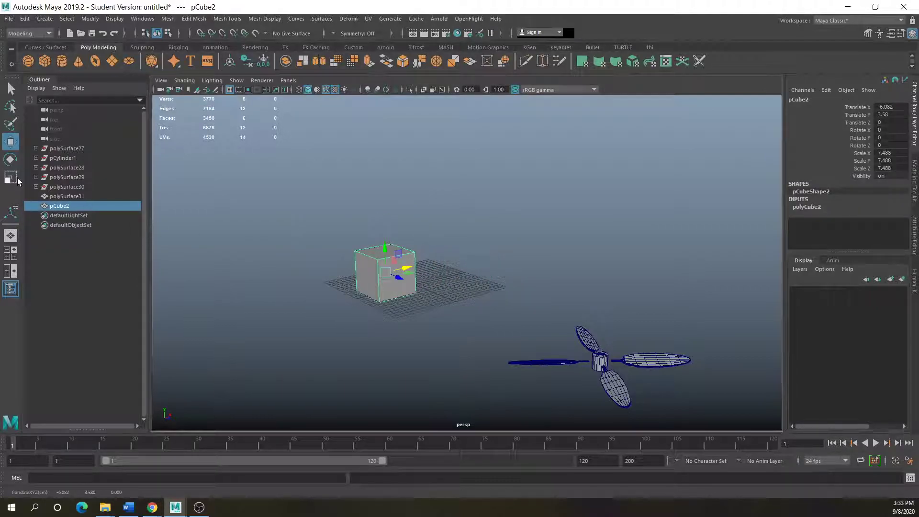
scroll(389, 282, "up", 4)
left_click_drag(322, 284, 310, 231)
left_click(10, 141)
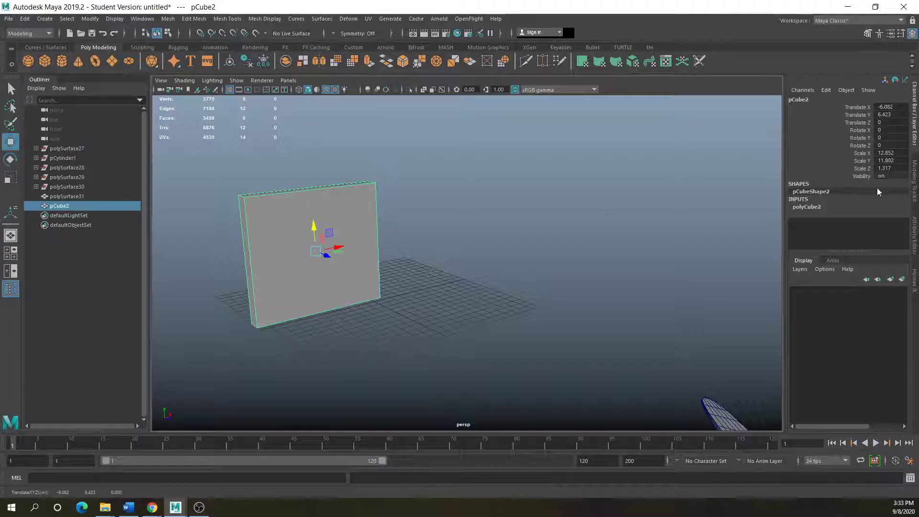
- Set the wall's width and height subdivisions to 4 each
left_click(814, 208)
left_click(886, 236)
key("Tab")
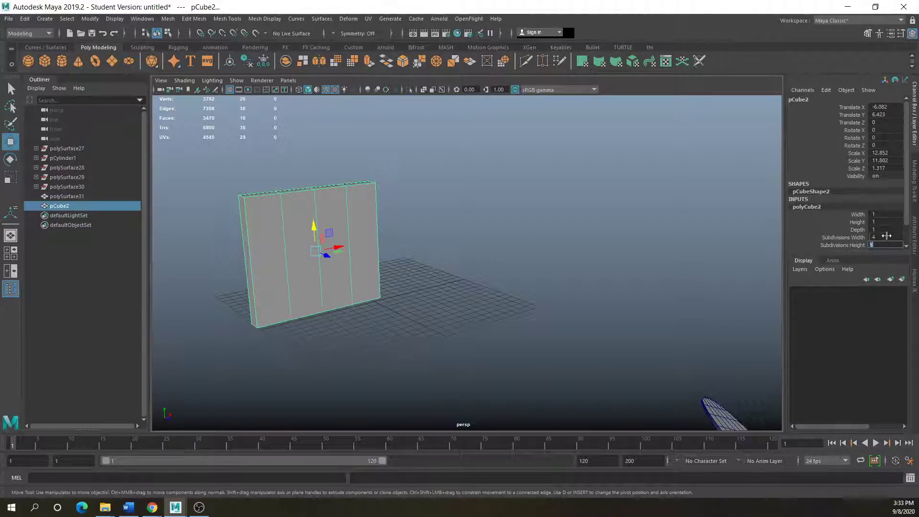
key("Tab")
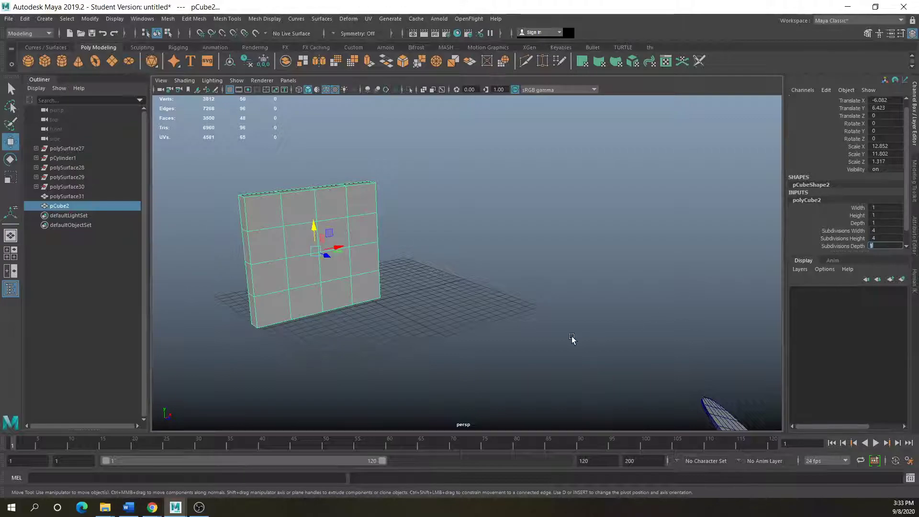
left_click(437, 322)
- Delete three of the wall's four central front faces and the matching back faces to cut an L-shaped opening
right_click_drag(301, 241, 297, 262)
left_click(297, 245)
key("Delete")
left_click(329, 234)
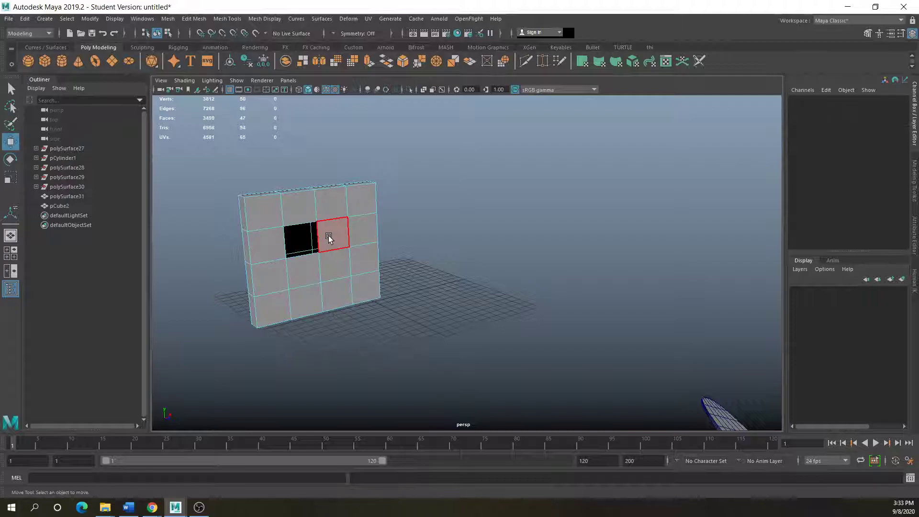
key("Delete")
left_click(304, 258)
key("Delete")
left_click(302, 239)
key("Delete")
left_click(315, 248)
key("Delete")
left_click(297, 271)
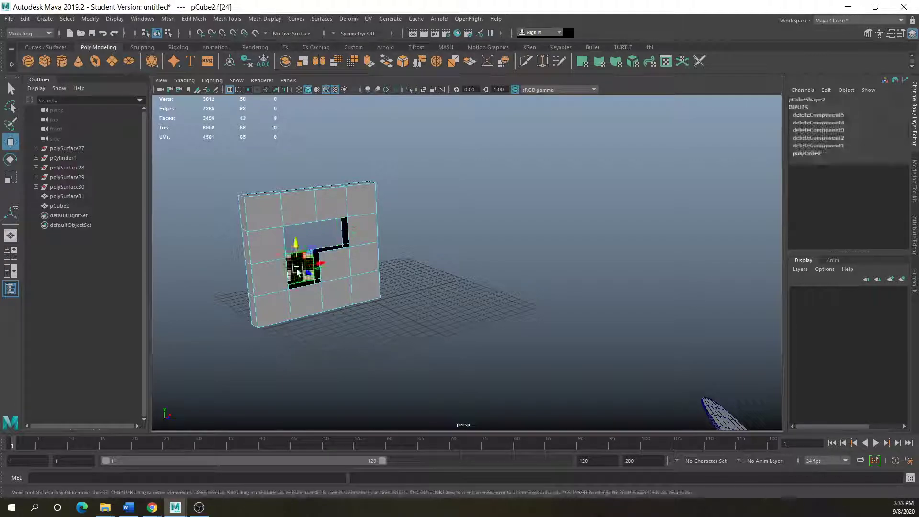
key("Delete")
- Bridge the front and back edges above the remaining central block to close its exposed top
scroll(299, 269, "up", 5)
left_click_drag(287, 265, 355, 312, "alt")
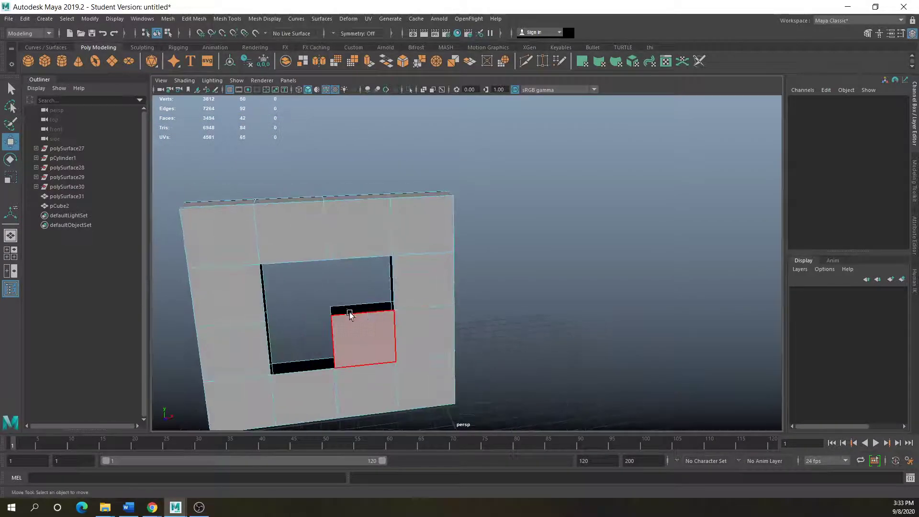
right_click_drag(341, 314, 340, 219)
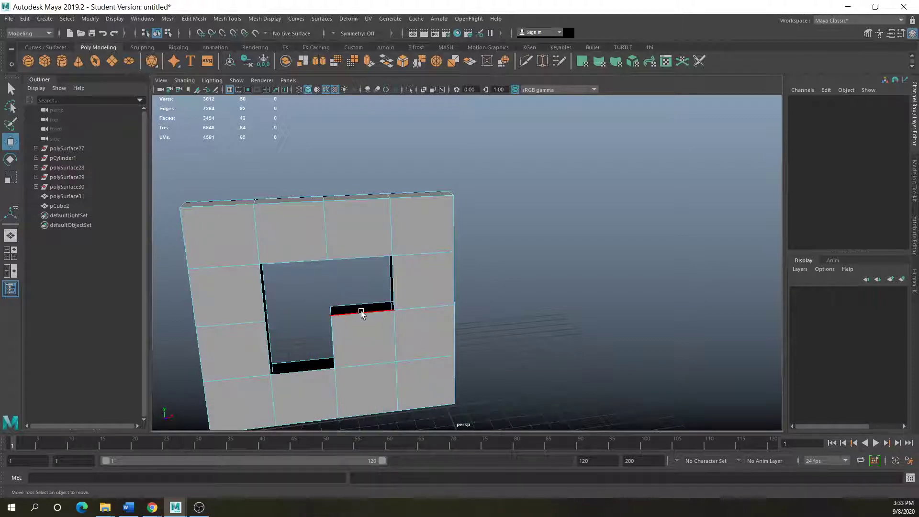
left_click(361, 312)
left_click(376, 307, "shift")
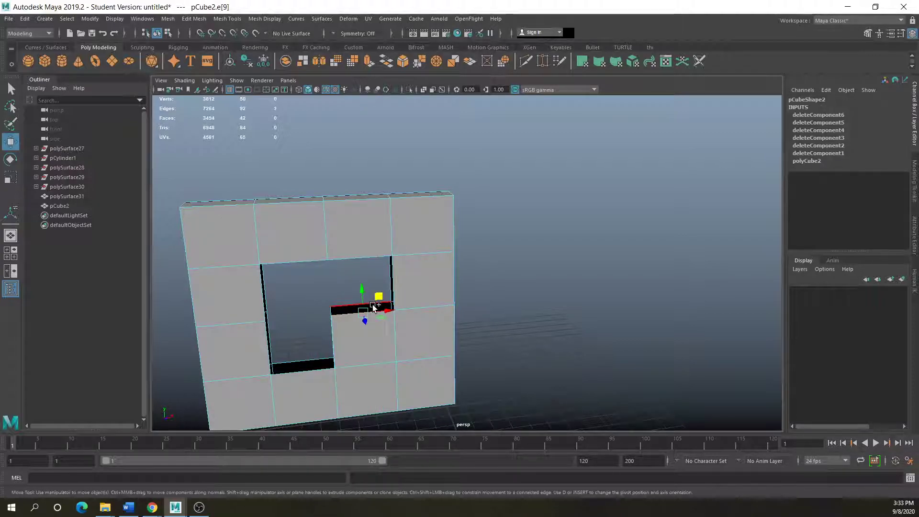
left_click(867, 35)
left_click(813, 334)
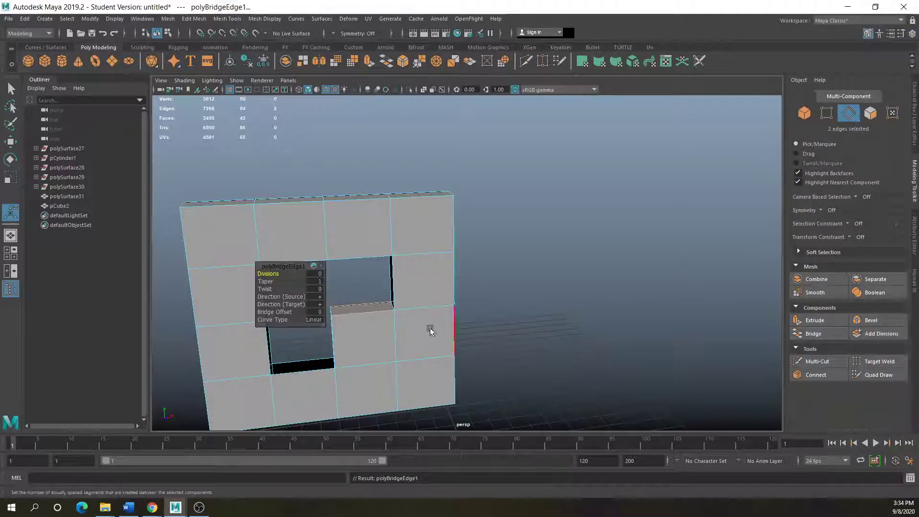
- Bridge the front and back edges along the bottom of the opening
scroll(438, 329, "up", 3)
scroll(285, 349, "down", 2)
left_click_drag(281, 350, 244, 321, "alt")
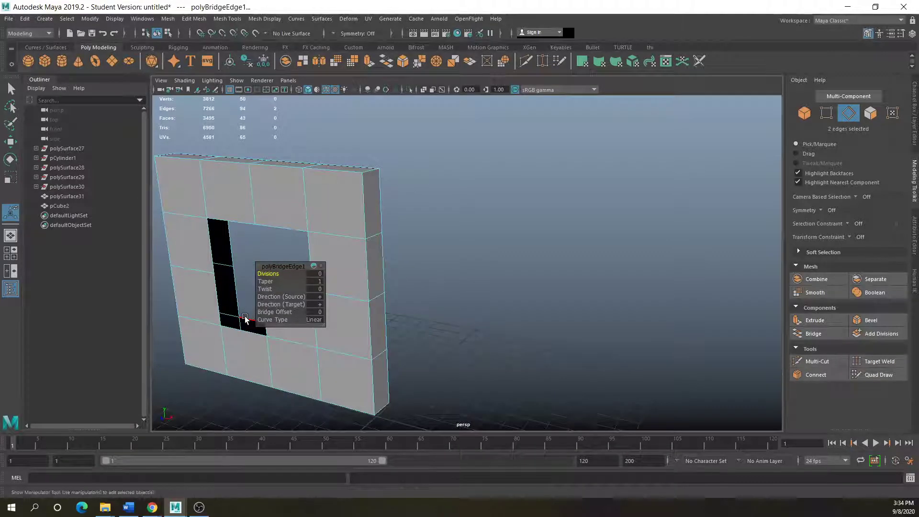
left_click(244, 335)
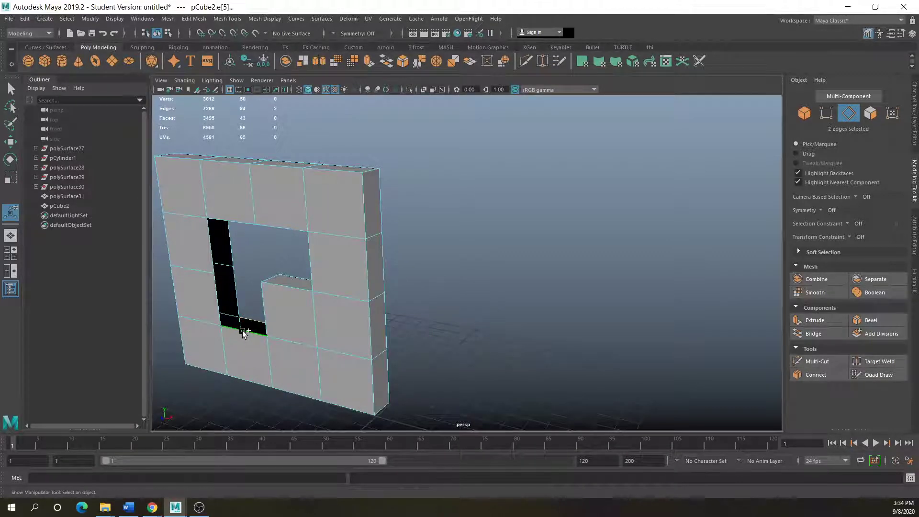
key("g")
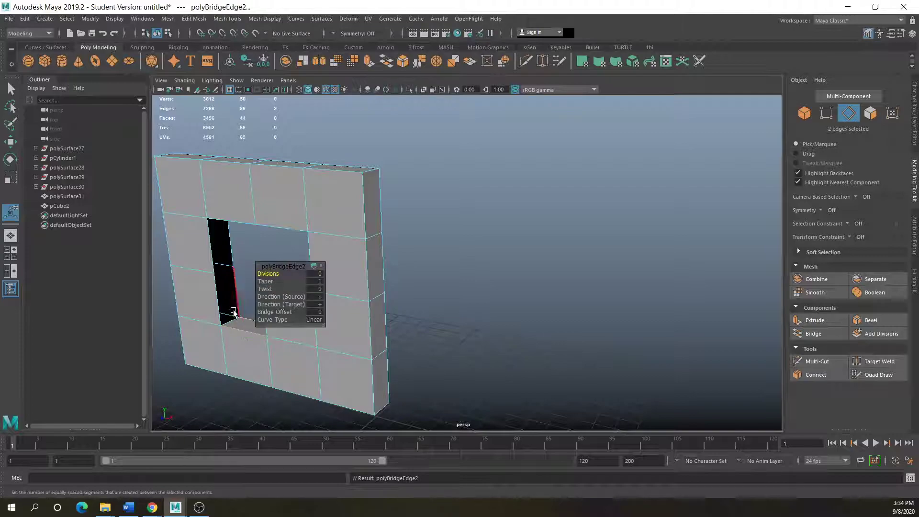
- Bridge the lower and upper pairs of front and back edges along the opening's left side
left_click(217, 296)
left_click(237, 295, "shift")
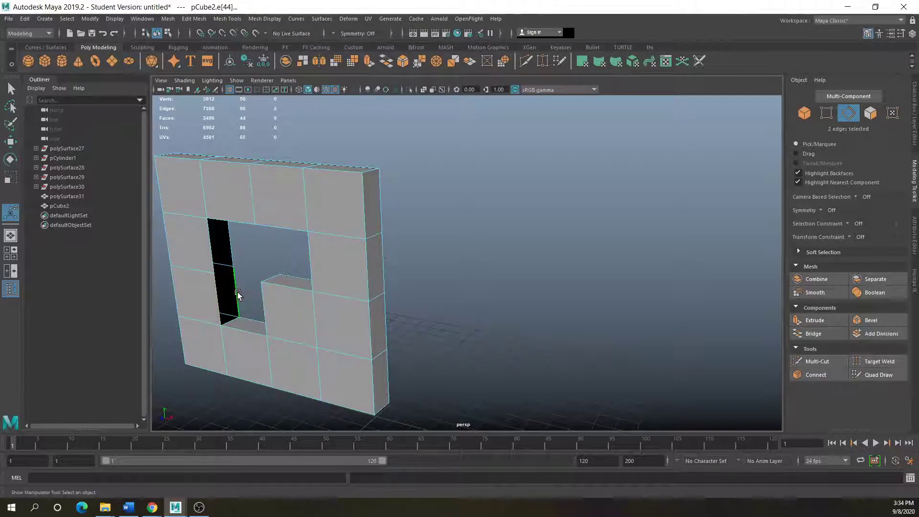
key("g")
left_click(212, 250, "shift")
left_click(230, 249, "shift")
key("g")
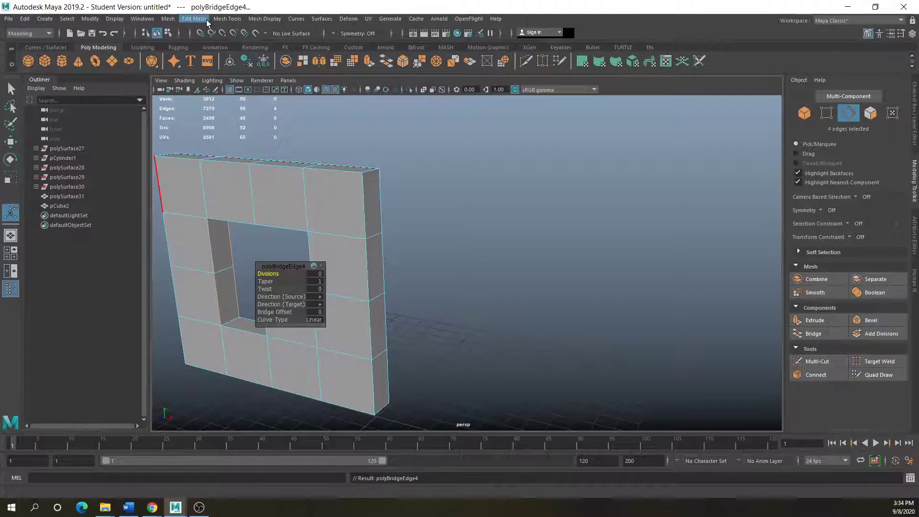
- Insert a horizontal edge loop just below the top of the block inside the wall opening
left_click(223, 19)
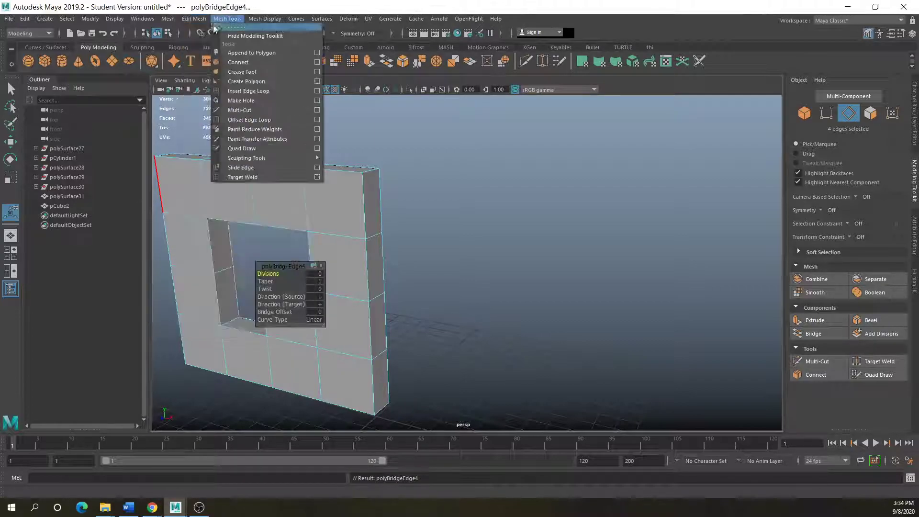
left_click(240, 90)
left_click_drag(314, 299, 314, 298)
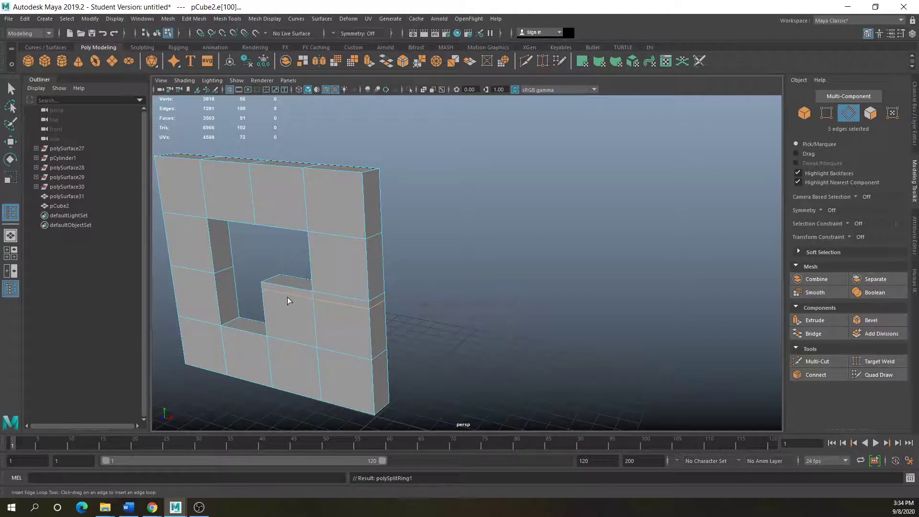
- Extrude the narrow front face at the top of the block outward by about 0.623 to form a ledge
mouse_move(271, 286)
right_mouse_down()
mouse_move(267, 277)
mouse_move(278, 289)
right_mouse_up()
left_click(9, 141)
left_click(286, 284)
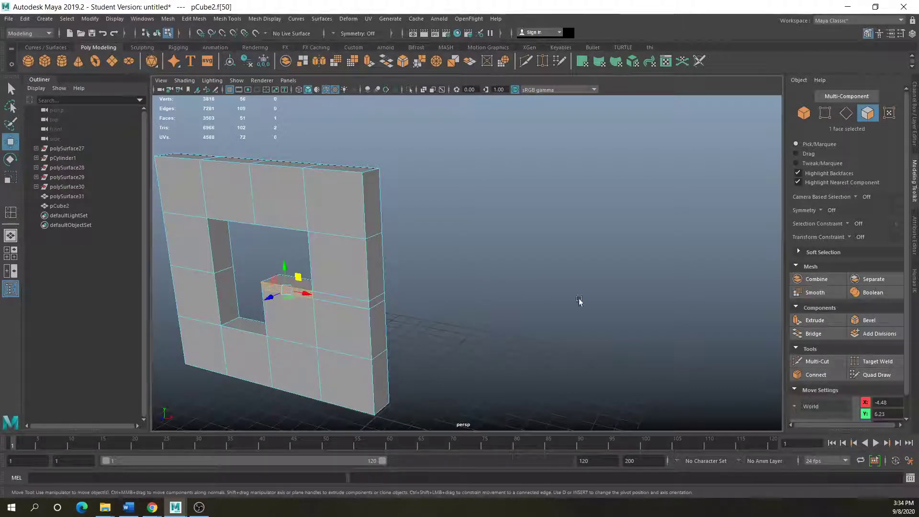
left_click(815, 320)
left_click_drag(299, 267, 654, 274)
left_click_drag(275, 295, 266, 298)
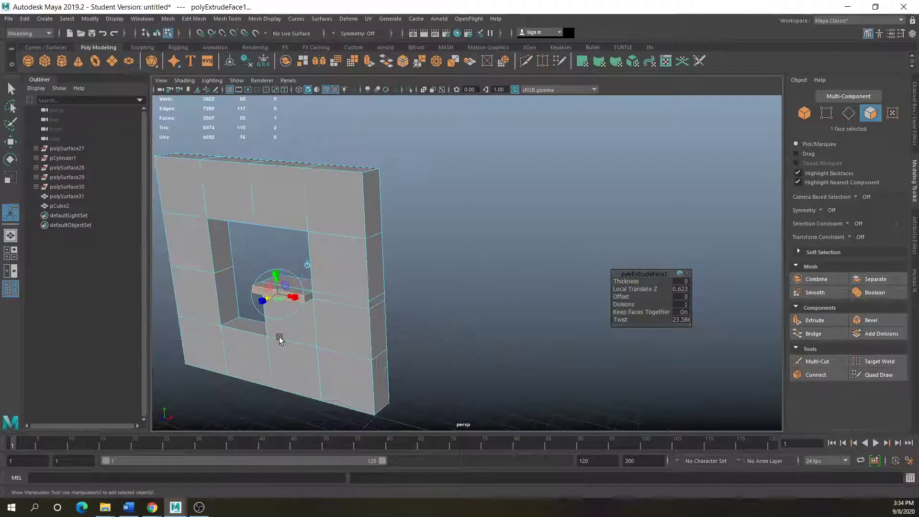
mouse_move(279, 338)
left_mouse_down("alt")
mouse_move(363, 320)
mouse_move(345, 330)
mouse_move(270, 331)
left_mouse_up("alt")
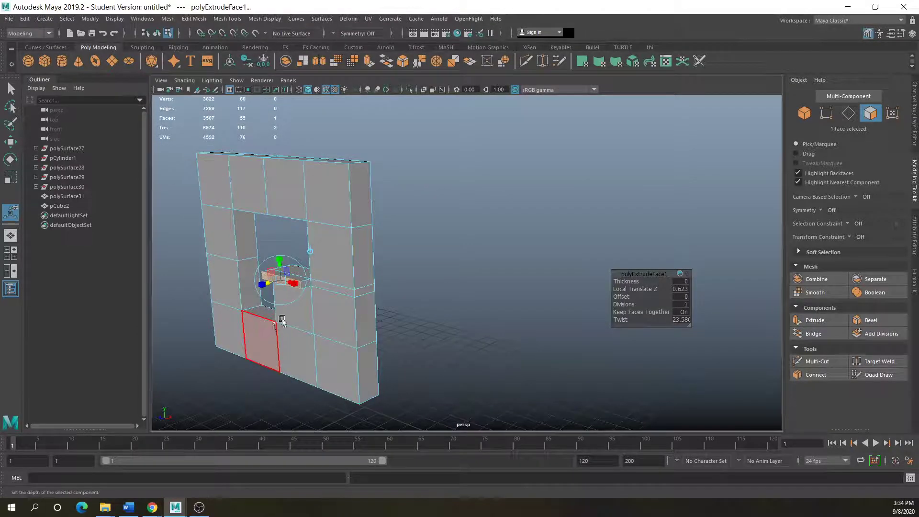
left_click(488, 331)
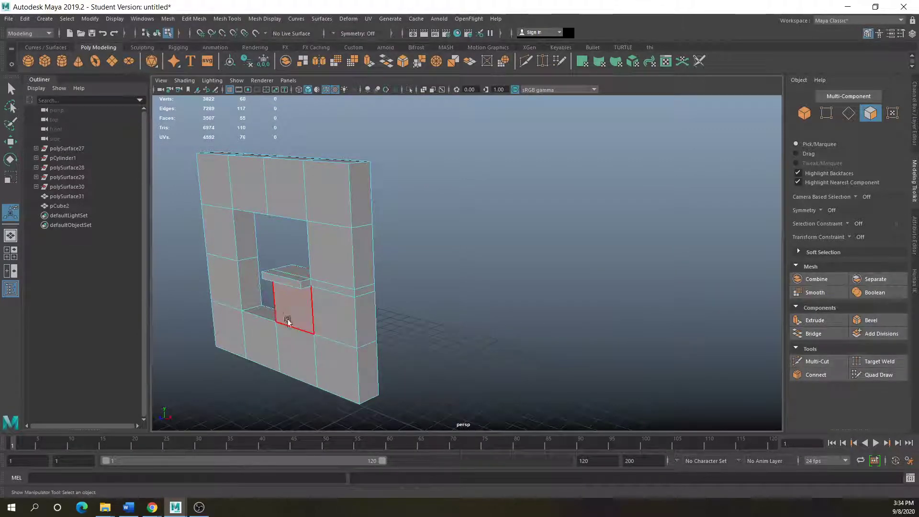
- Insert two edge loops through the ledge, dividing its top around a small inner face
left_click(229, 18)
left_click(258, 88)
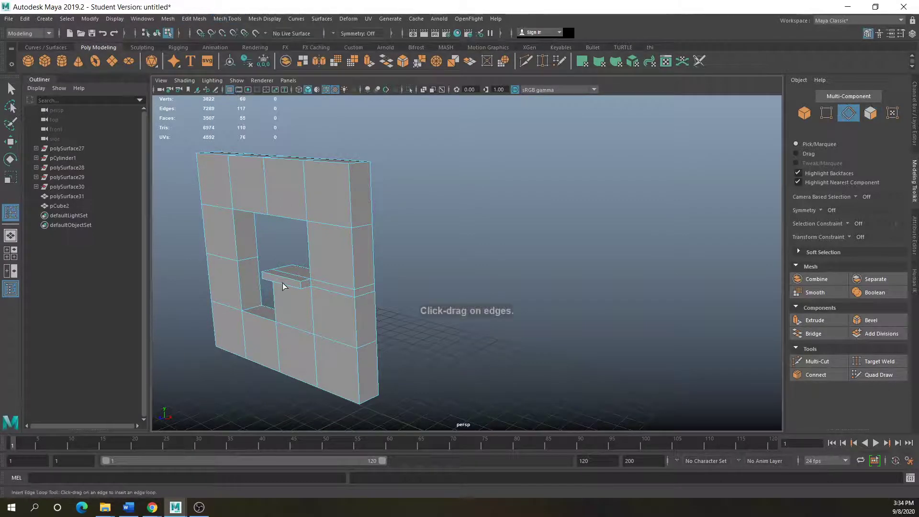
left_click_drag(283, 286, 289, 287)
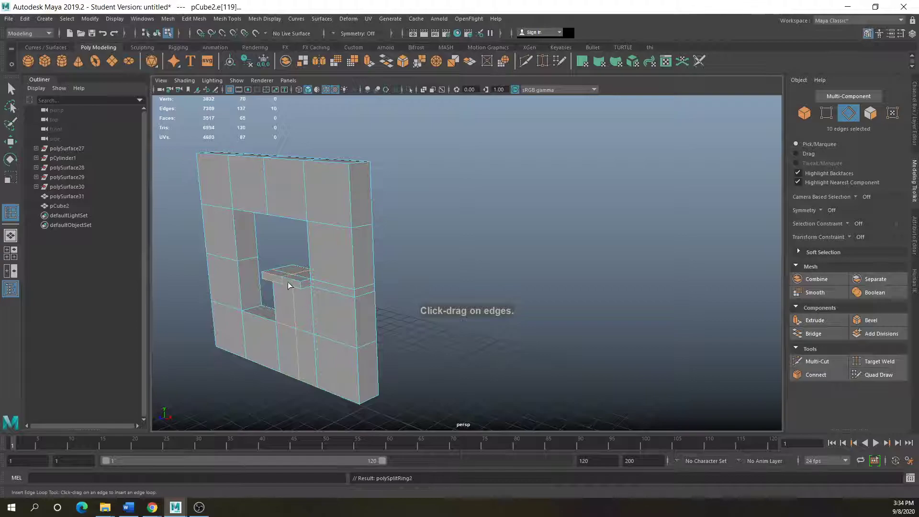
left_click(287, 278)
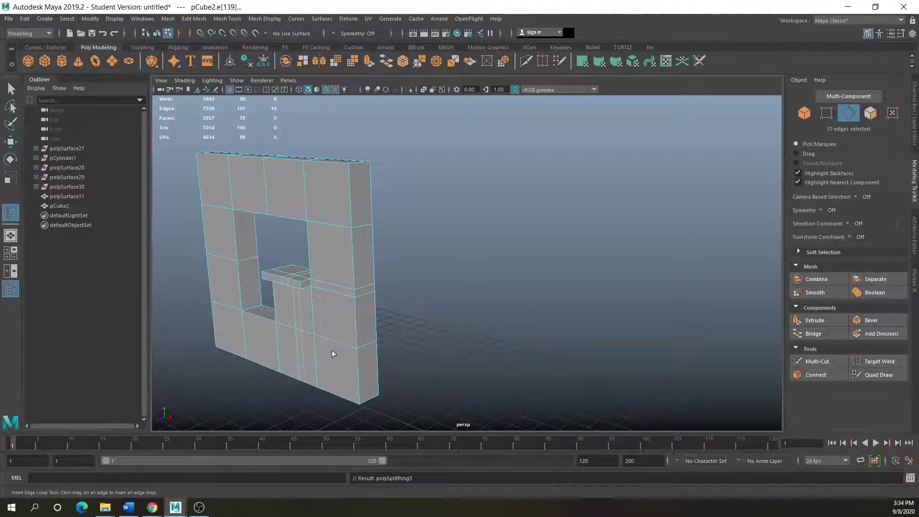
- Extrude the small inner face on the ledge's top upward by about 2.975 to form a post in the opening
left_click_drag(325, 349, 298, 322, "alt")
right_click(298, 322)
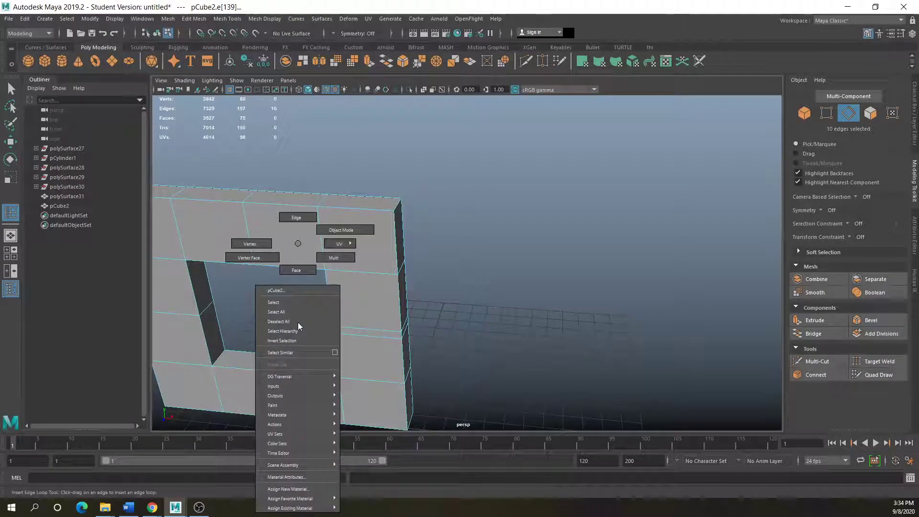
left_click(296, 270)
key("w")
left_click_drag(311, 298, 342, 239, "alt")
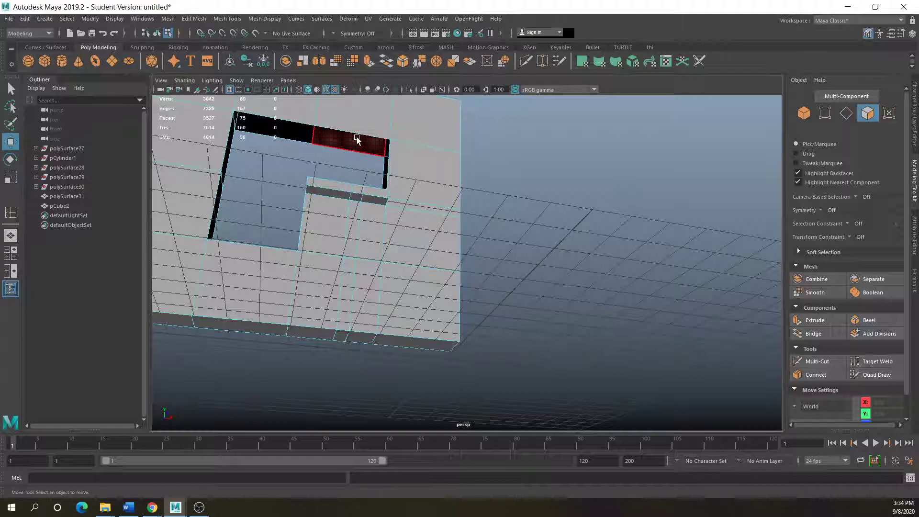
left_click_drag(356, 136, 336, 230, "alt")
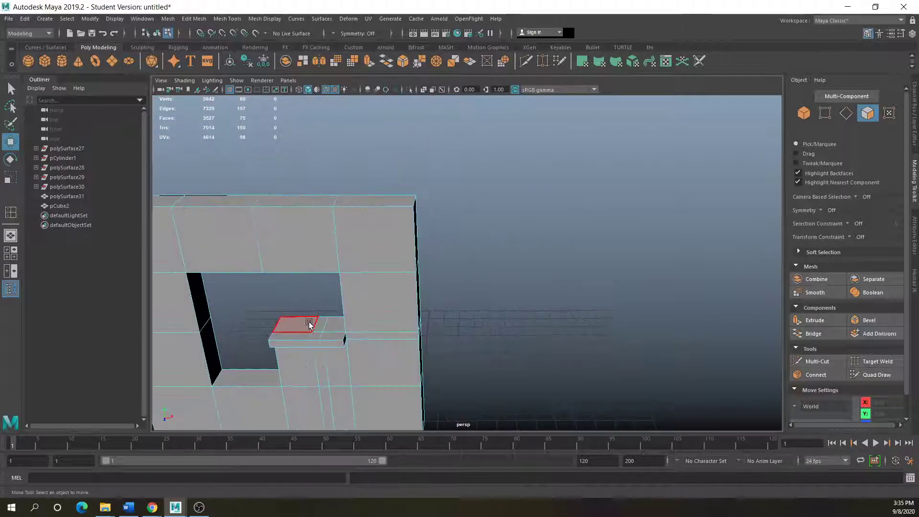
left_click(325, 327)
left_click_drag(325, 327, 318, 294)
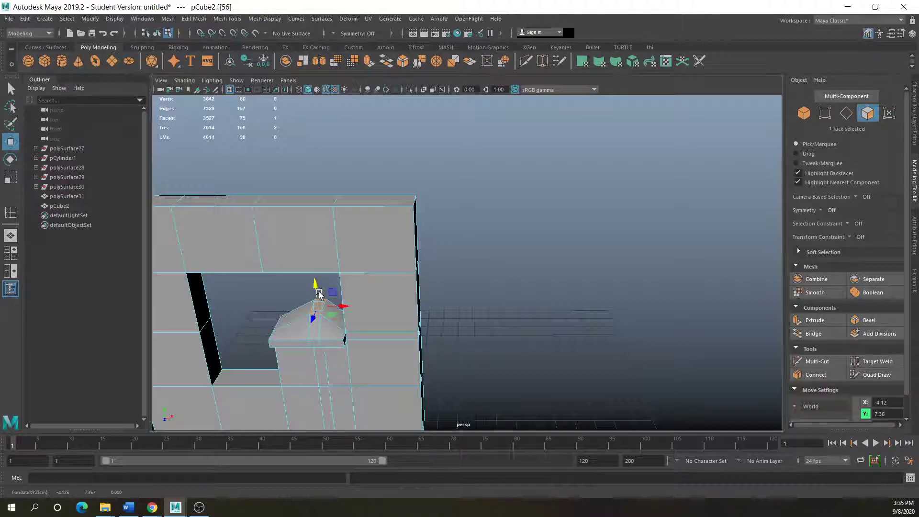
key("ctrl+z")
left_click(825, 324)
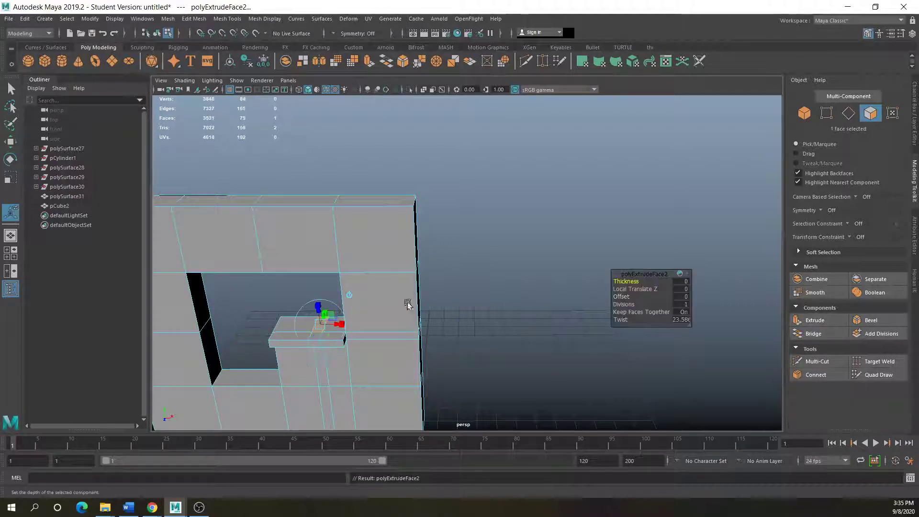
left_click_drag(318, 309, 303, 253)
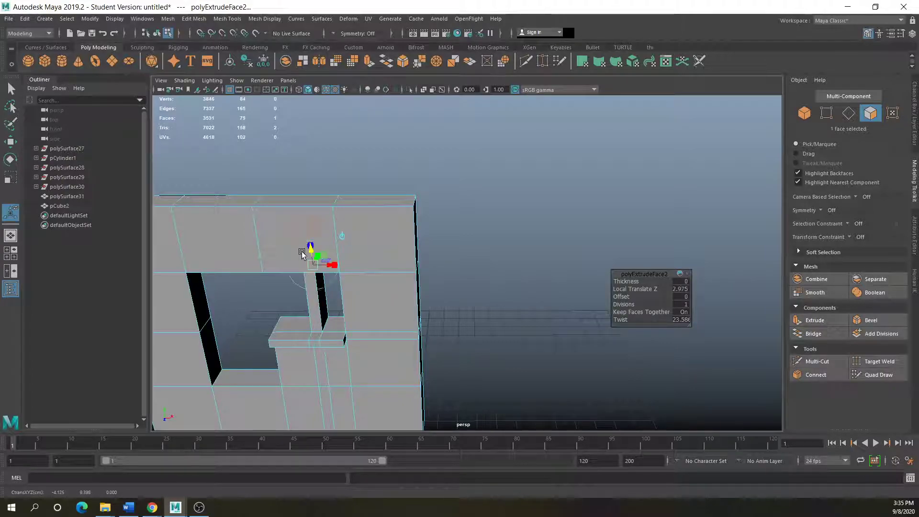
left_click(321, 317)
- Review the Duplicate Special options for translation, rotation and number of copies, and close them without duplicating
left_click_drag(290, 303, 167, 410, "alt")
left_click_drag(219, 333, 170, 406, "alt")
left_click_drag(393, 387, 318, 380, "alt")
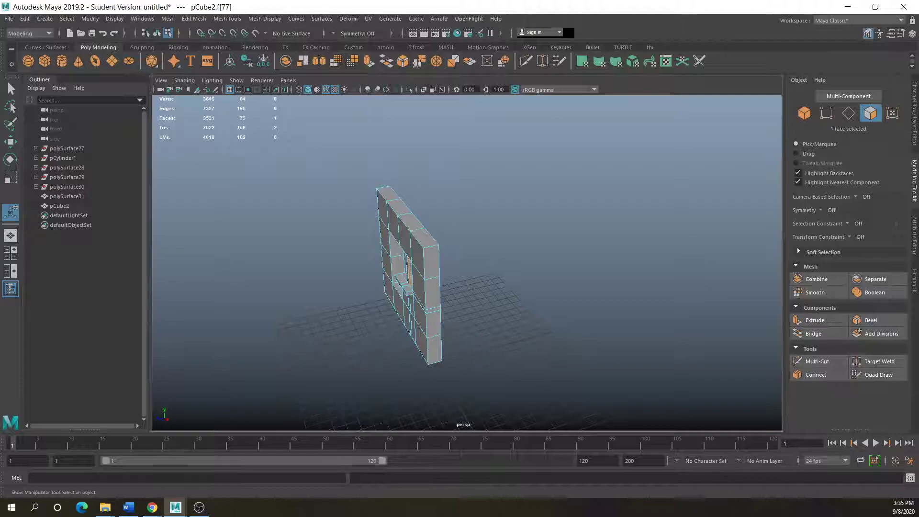
left_click_drag(0, 81, 512, 104)
left_click(44, 18)
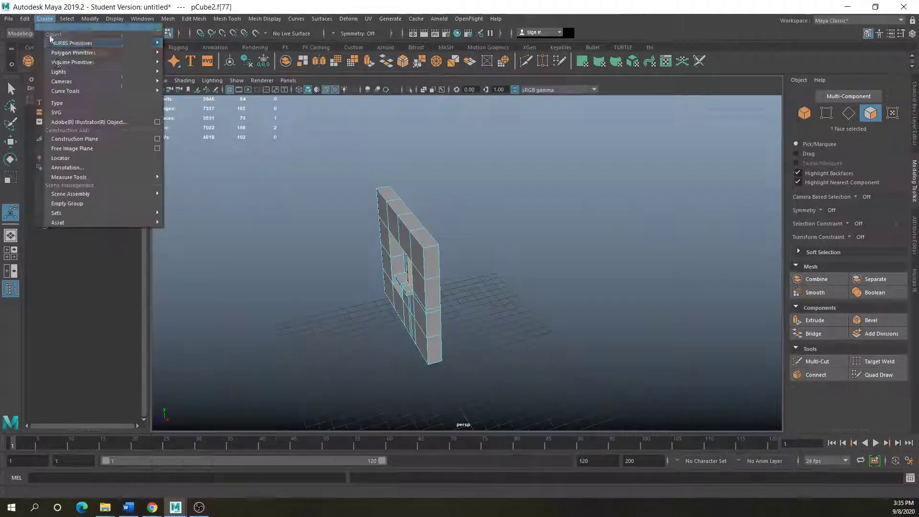
mouse_move(25, 19)
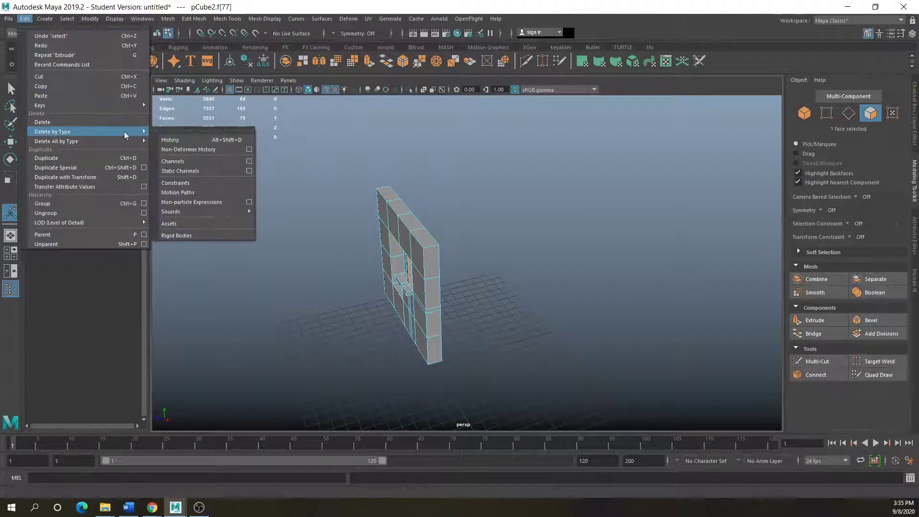
mouse_move(99, 143)
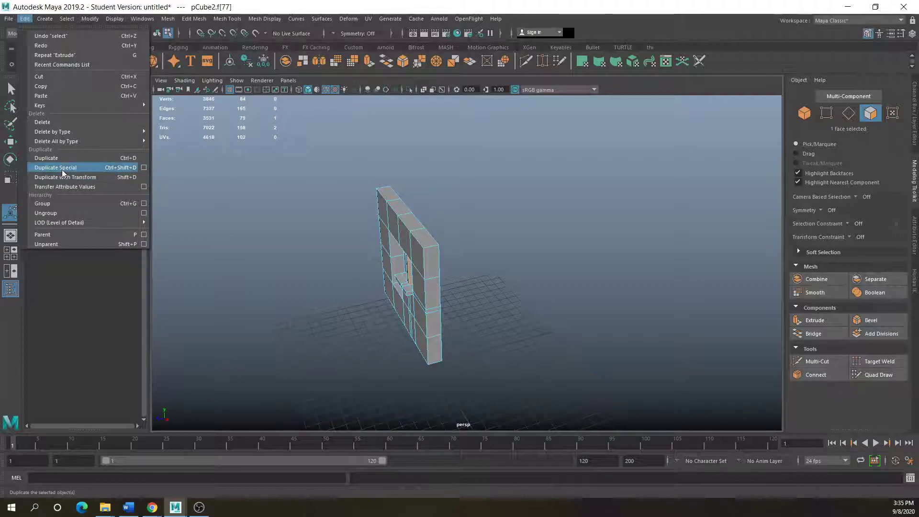
left_click(144, 167)
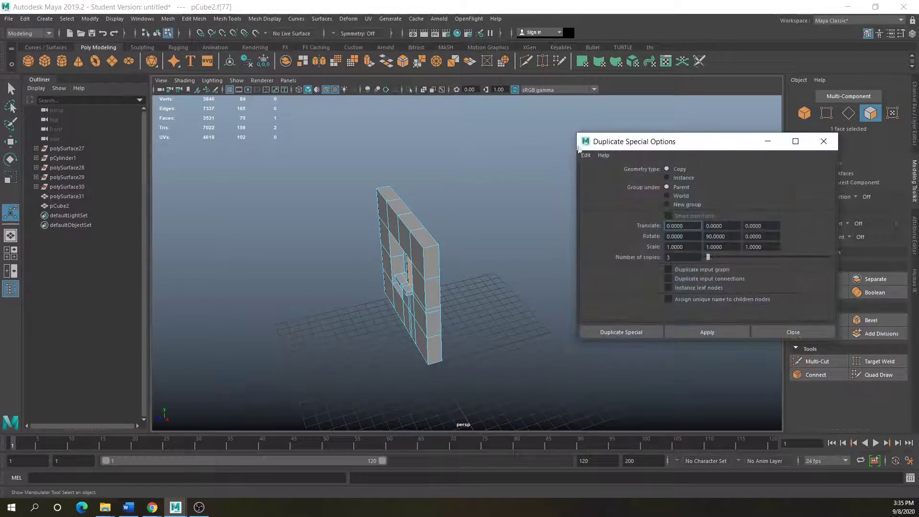
left_click_drag(663, 146, 555, 125)
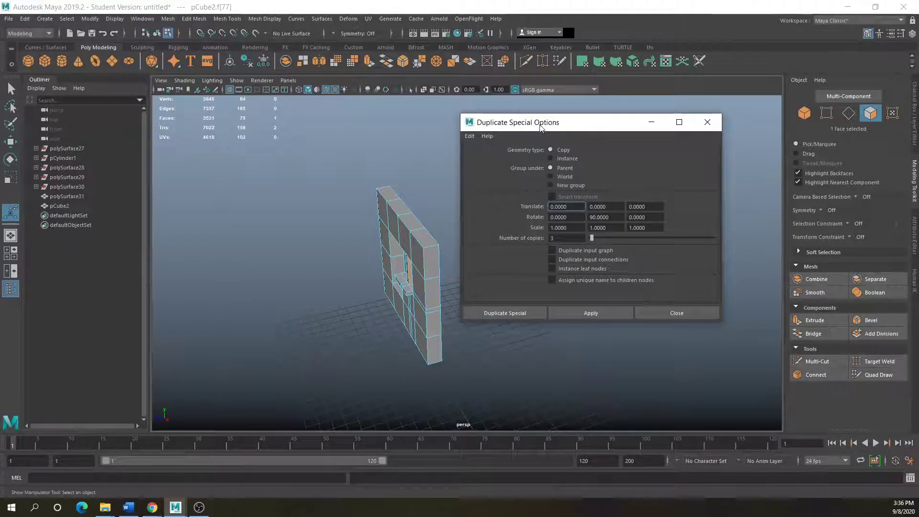
left_click_drag(541, 128, 590, 156)
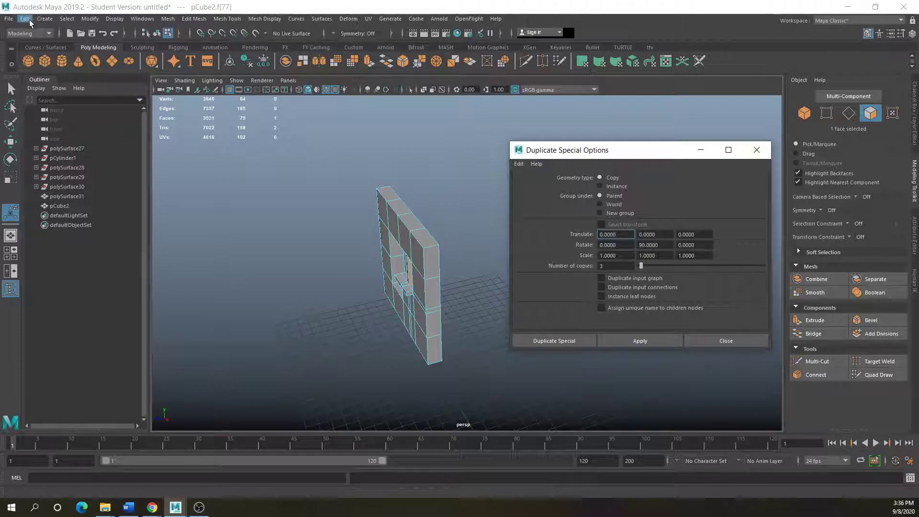
left_click(25, 20)
left_click(601, 160)
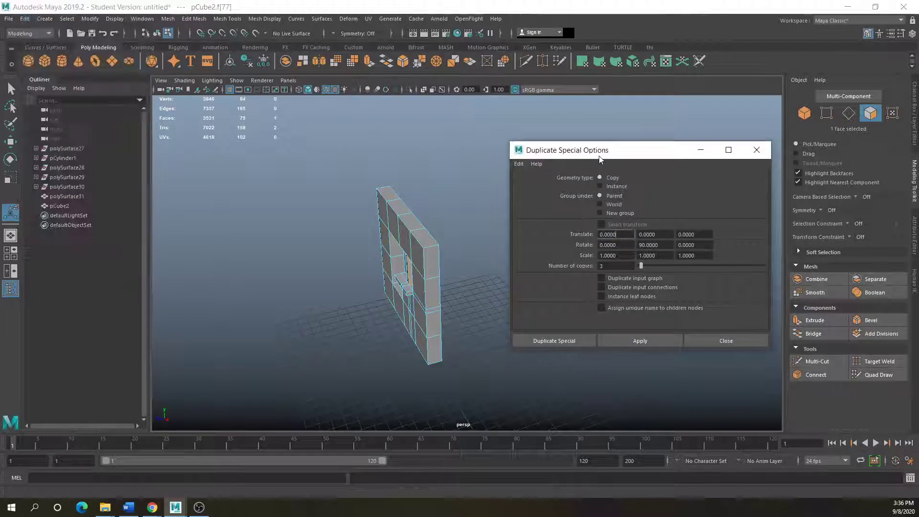
left_click_drag(588, 153, 201, 195)
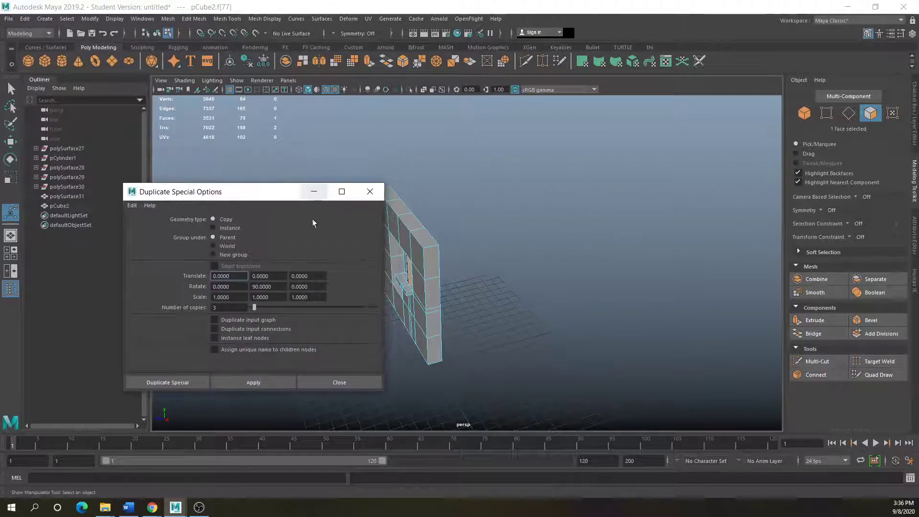
left_click(368, 192)
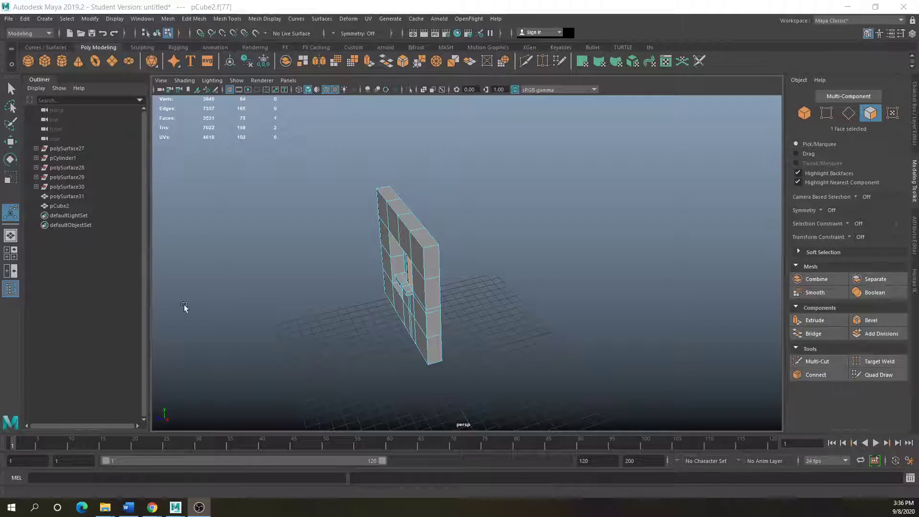
- Look at the finished room in the kidsroom.ma scene window, and return to the untitled scene
left_click_drag(322, 6, 199, 74)
left_click_drag(501, 97, 500, 52)
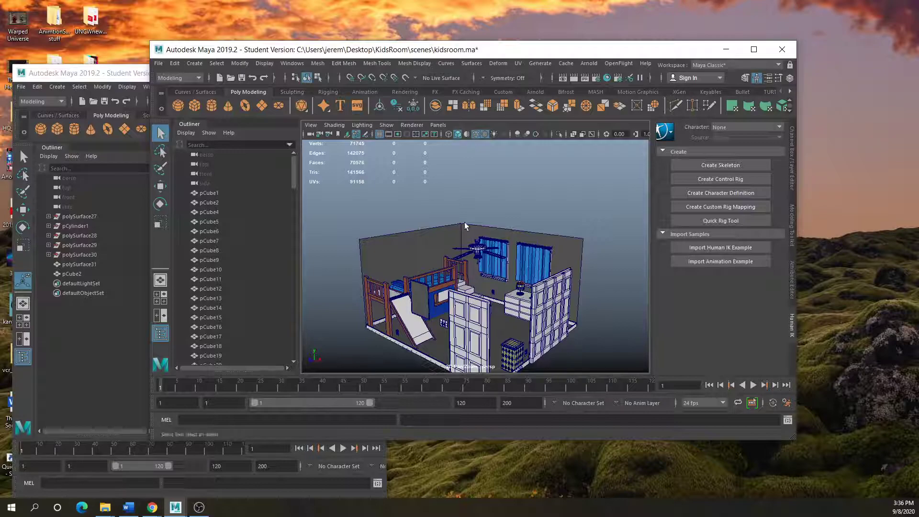
left_click_drag(472, 50, 524, 156)
mouse_move(264, 75)
left_mouse_down()
mouse_move(422, 65)
mouse_move(258, 66)
left_mouse_up()
left_click_drag(565, 160, 498, 100)
left_click_drag(309, 65, 458, 59)
left_click(486, 58)
- Switch the wall to object mode and delete the whole wall object
right_click(417, 243)
left_click(449, 228)
right_click(411, 238)
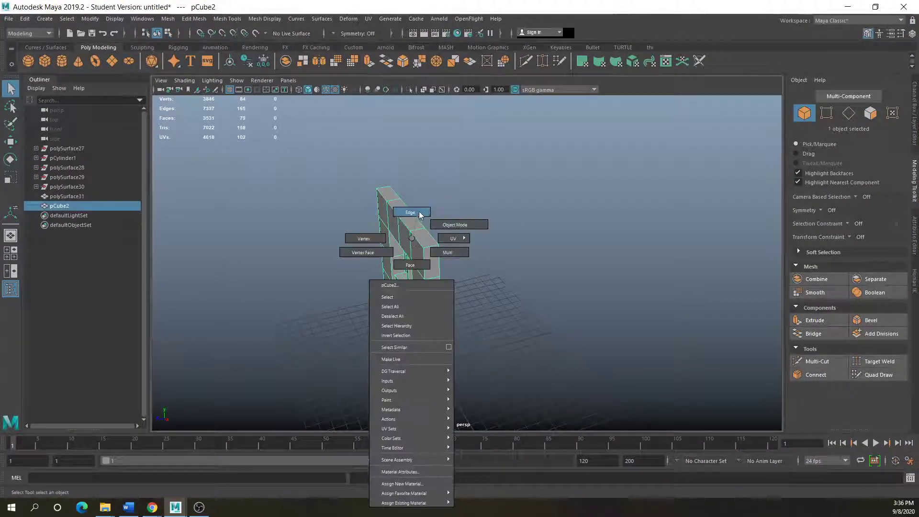
left_click(441, 225)
left_click_drag(491, 178, 363, 374)
key("Delete")
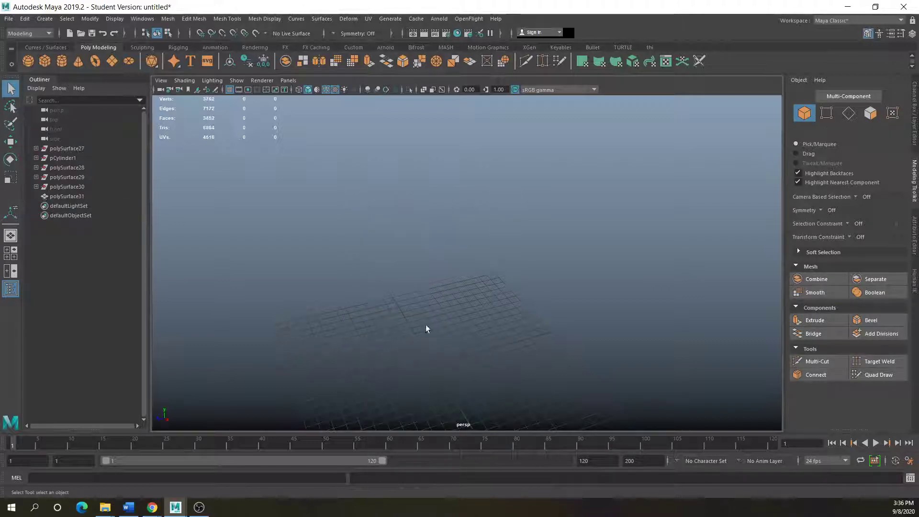
- Create a polygon cube and scale it into a flat slab of about 2.015 in X and Z and 0.38 in Y
left_click_drag(408, 341, 396, 303, "alt")
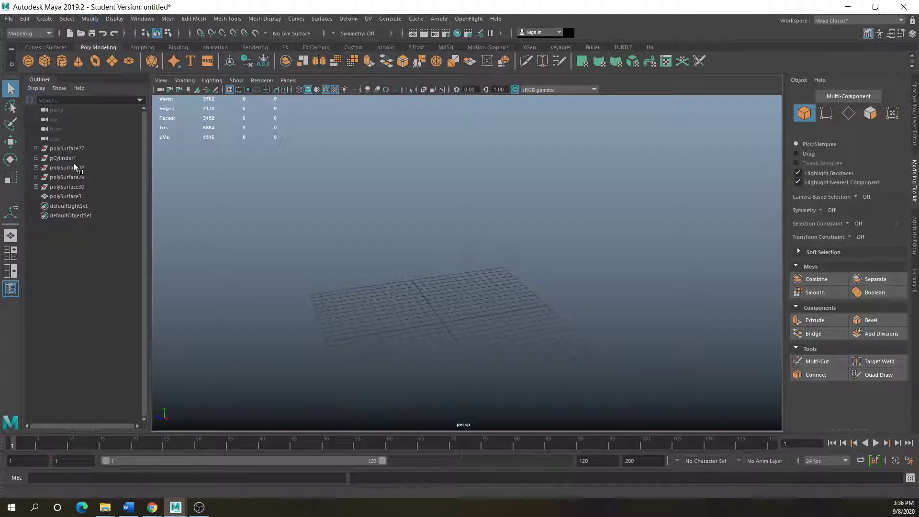
left_click(46, 62)
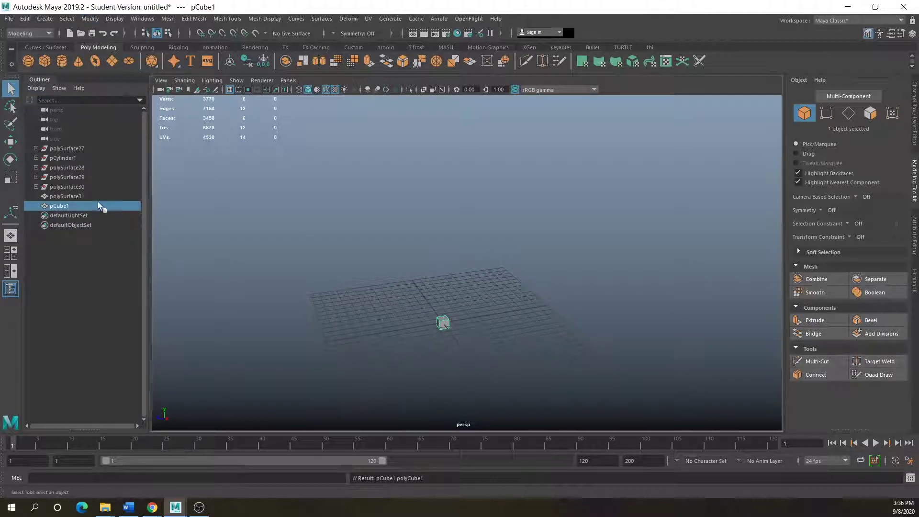
left_click(11, 178)
left_click_drag(488, 348, 412, 370, "alt")
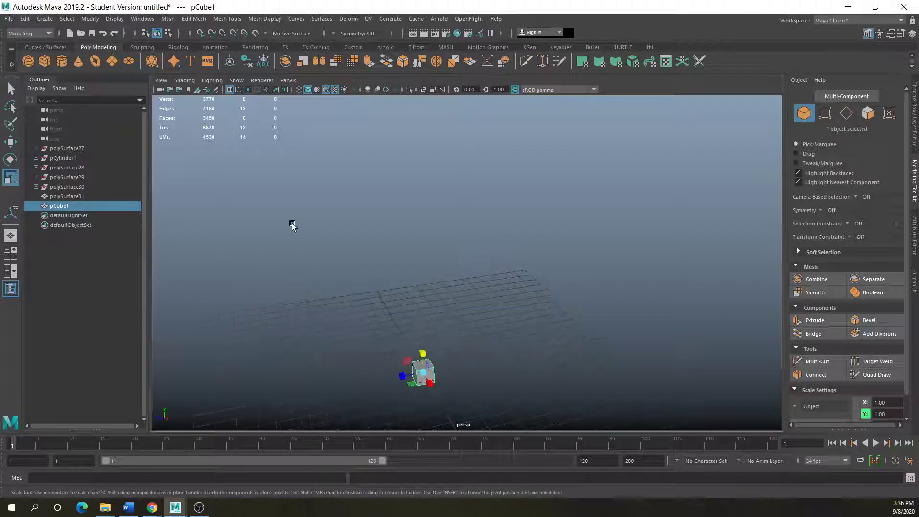
key("f")
left_click_drag(466, 241, 517, 312)
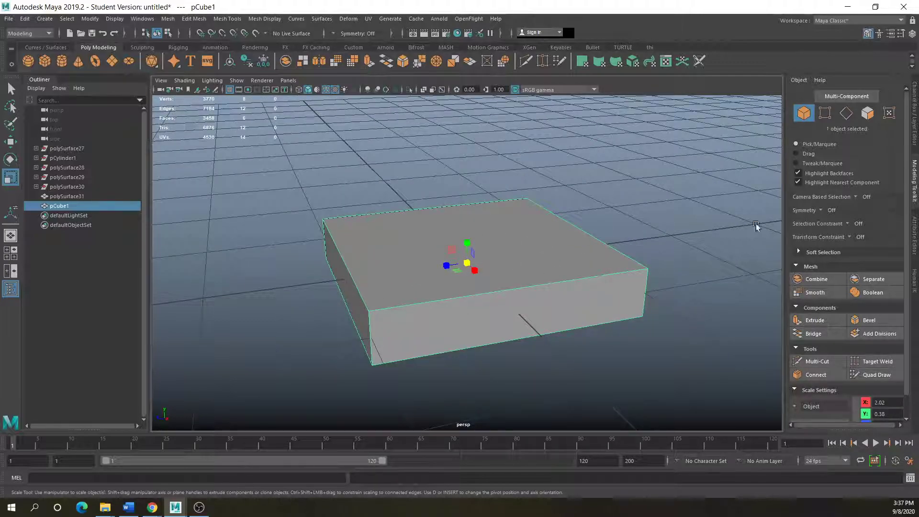
- Set the slab's Subdivisions Width to 4
left_click(915, 123)
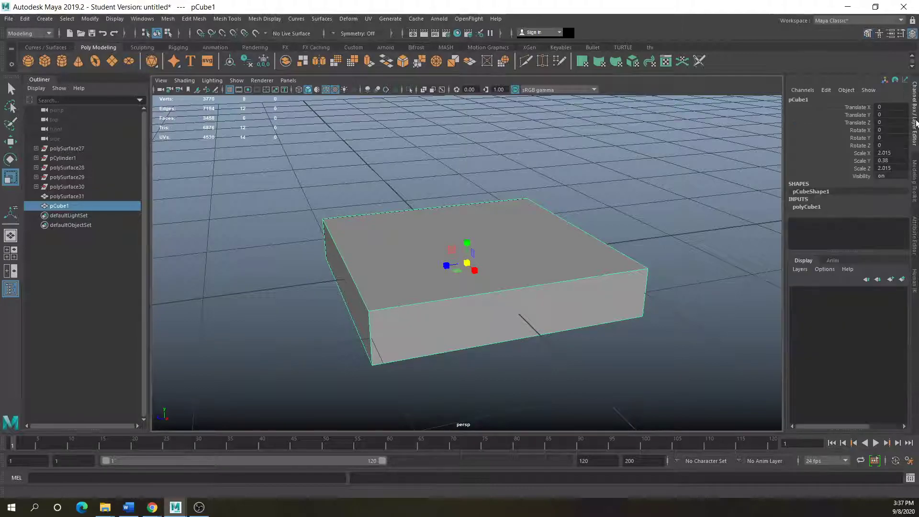
left_click(807, 207)
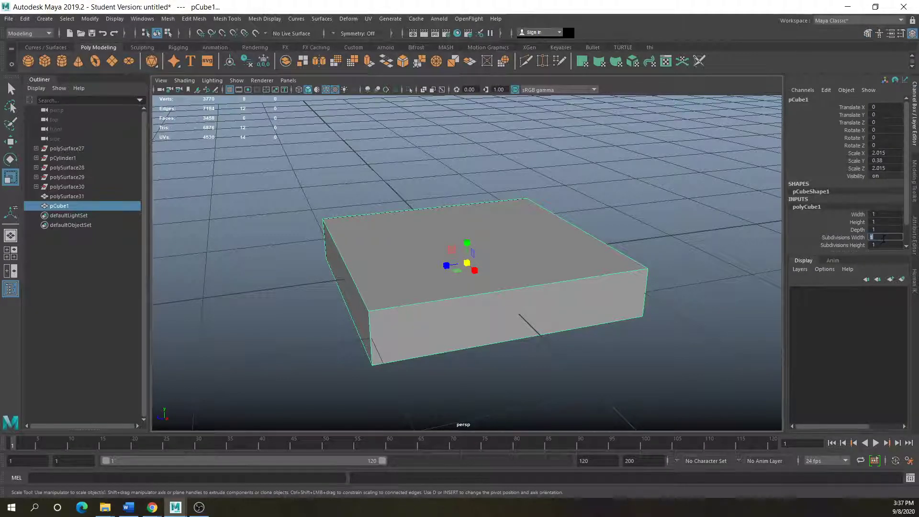
key("Return")
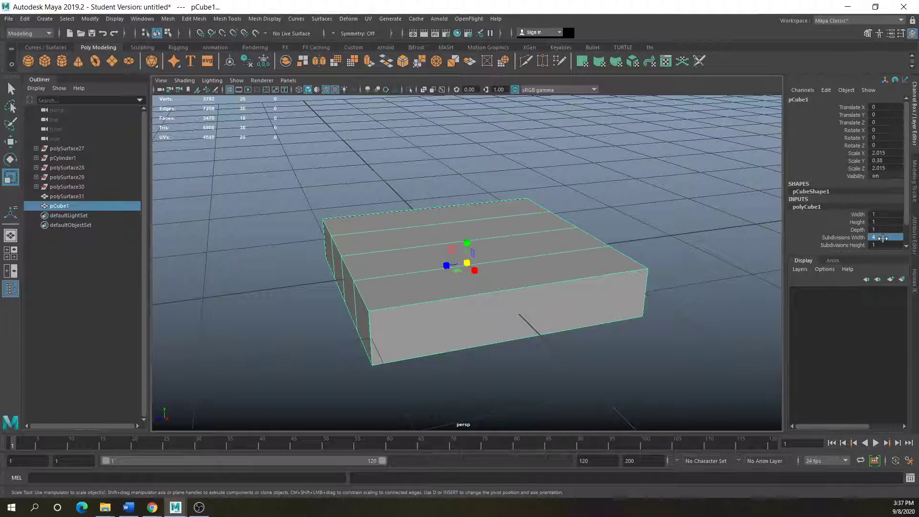
- Undo the slab's width subdivisions and set its Subdivisions Height to 4
key("ctrl+z")
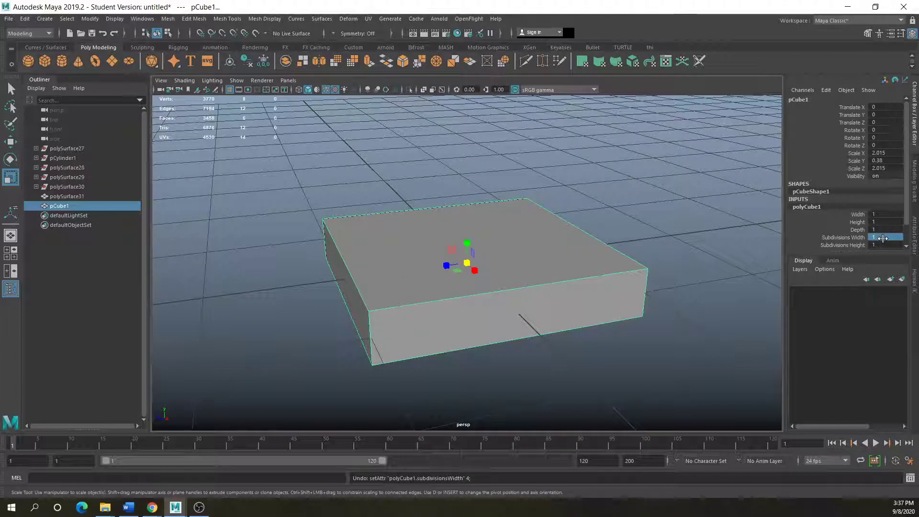
double_click(877, 245)
type("4")
key("Return")
- In the side view, pull the inner vertex rows of the slab's +Z side outward, with the centre row farthest, to round that side
left_click_drag(312, 334, 410, 334, "alt")
key("space")
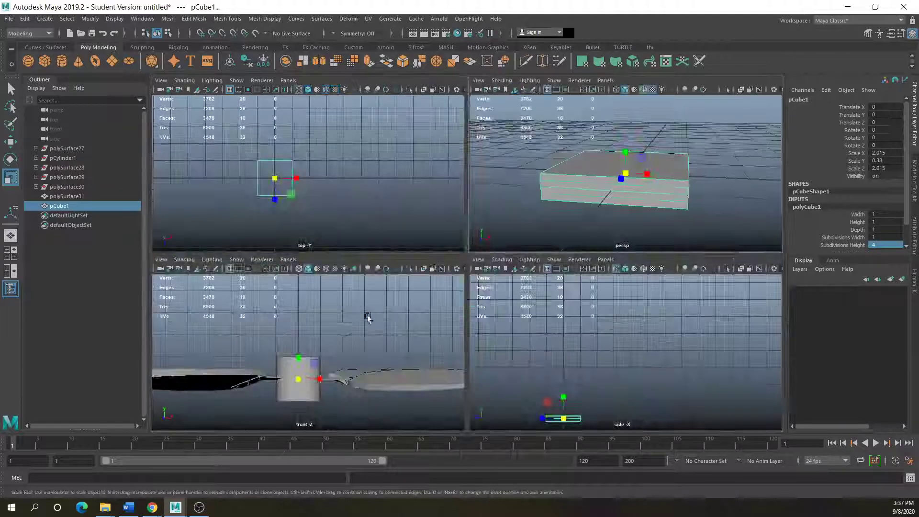
key("space")
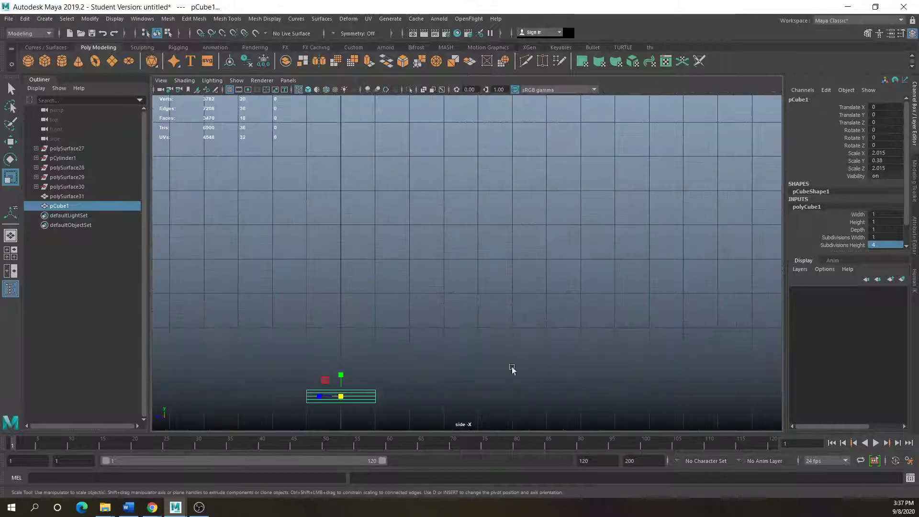
scroll(362, 380, "down", 2)
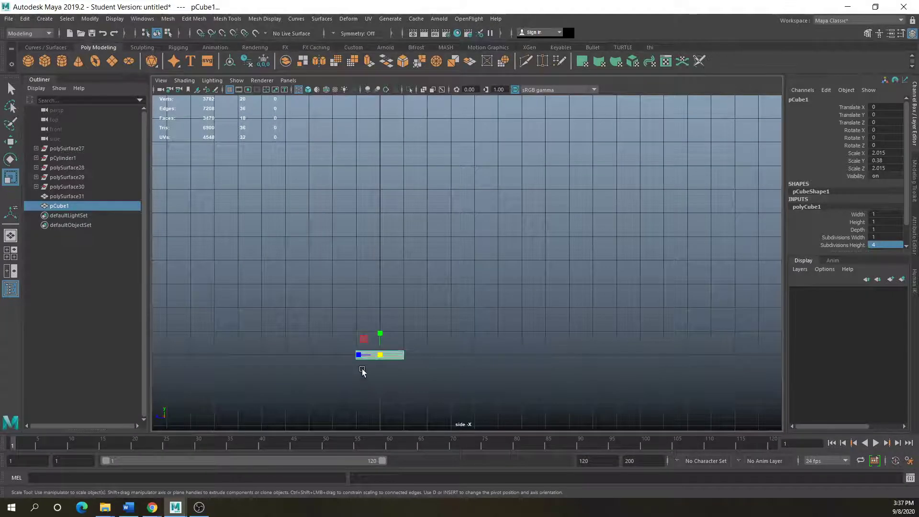
key("5")
key("f")
right_click_drag(268, 245, 227, 247)
scroll(229, 270, "down", 5)
scroll(295, 300, "up", 5)
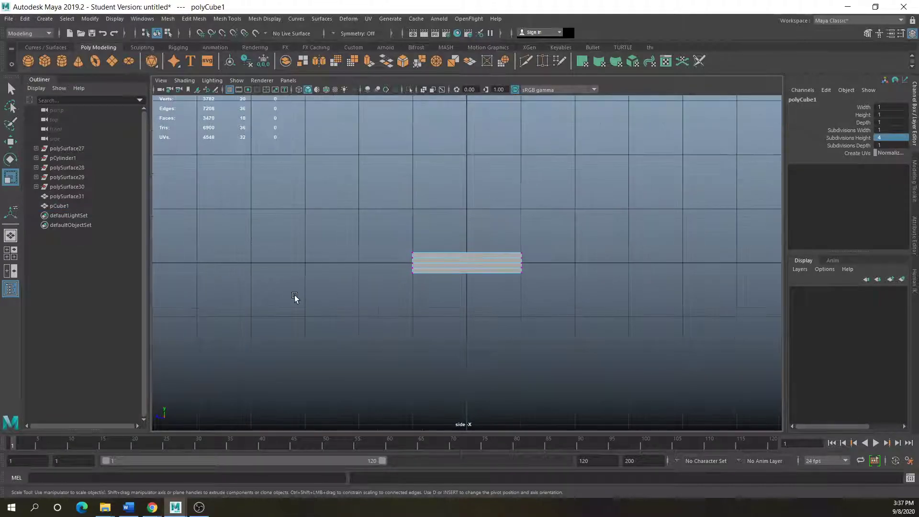
left_click_drag(306, 239, 338, 281)
left_click(11, 142)
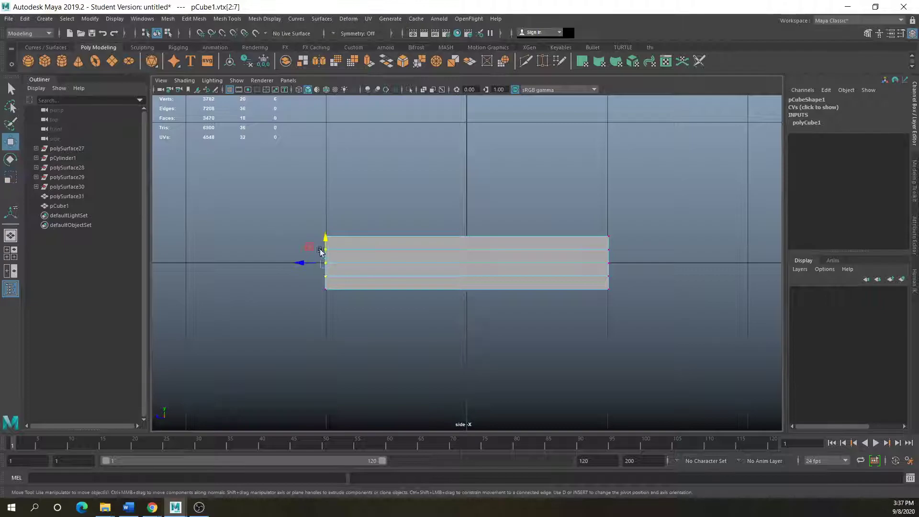
mouse_move(310, 255)
left_mouse_down()
mouse_move(324, 268)
mouse_move(304, 262)
left_mouse_up()
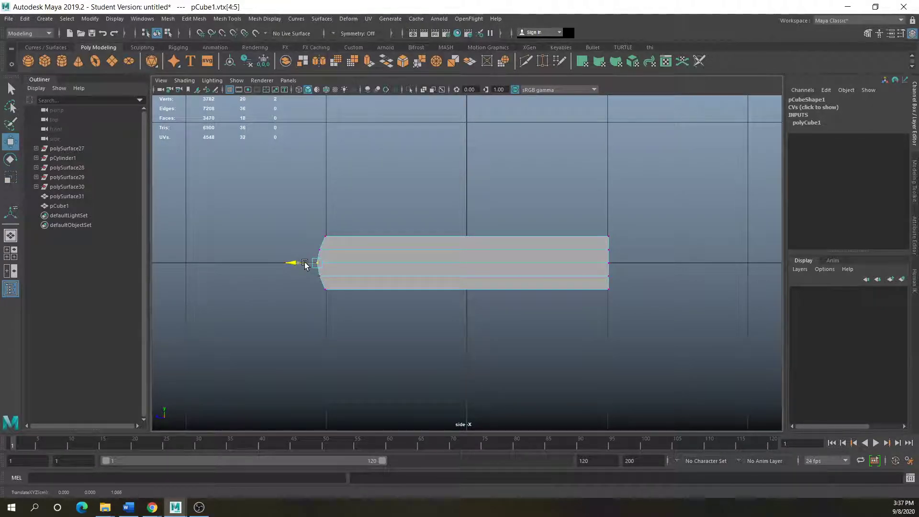
left_click(499, 315)
- In the perspective view, insert an edge loop on the slab close to its -X end
key("space")
key("space")
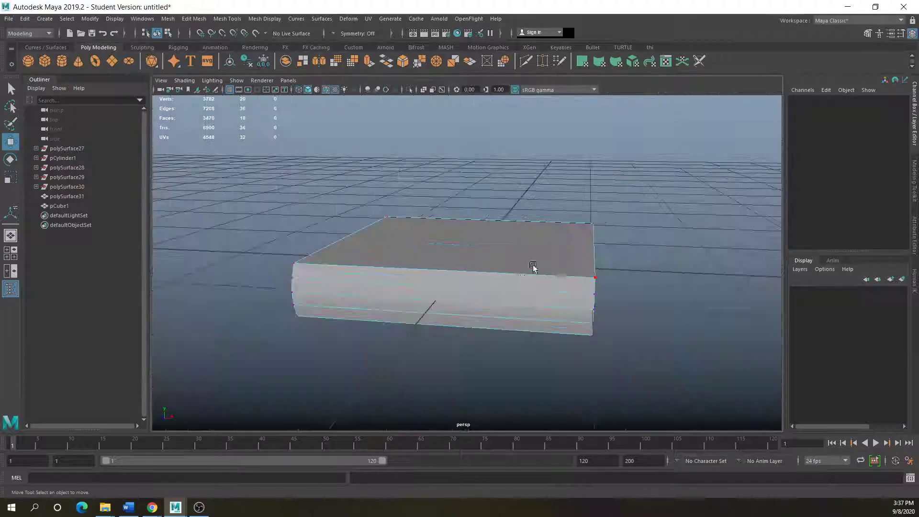
left_click_drag(494, 289, 464, 311, "alt")
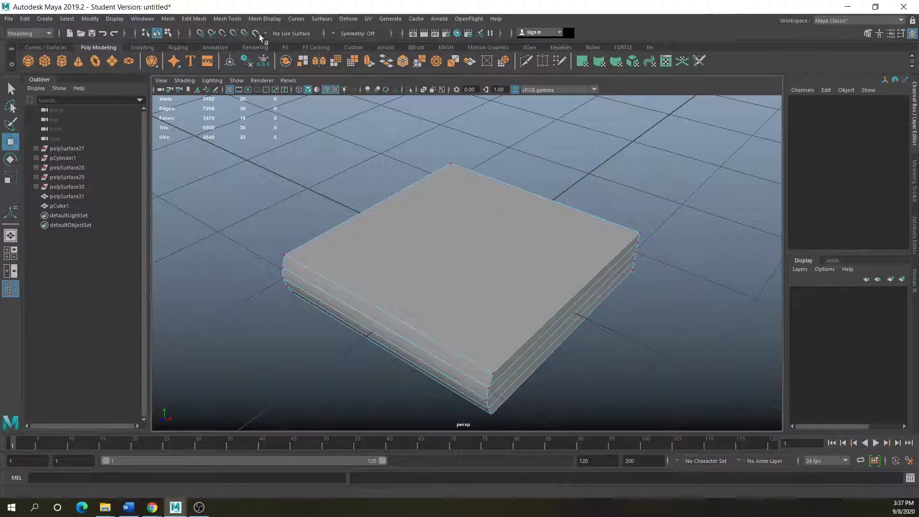
left_click(195, 18)
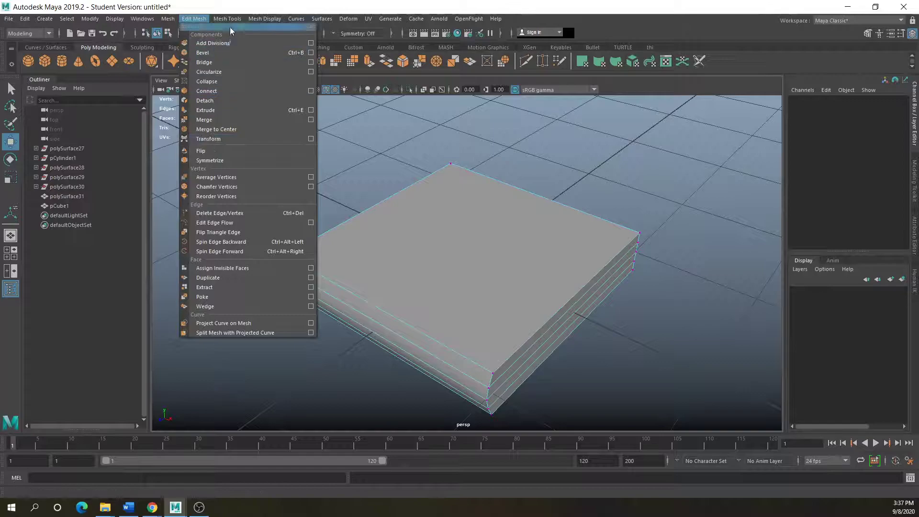
mouse_move(227, 19)
left_click(232, 90)
left_click_drag(289, 258, 290, 261)
- Select the two middle face rows on the slab's +Z, +X and -Z sides, leaving out the narrow strip at the -X end
right_click_drag(348, 324, 361, 273)
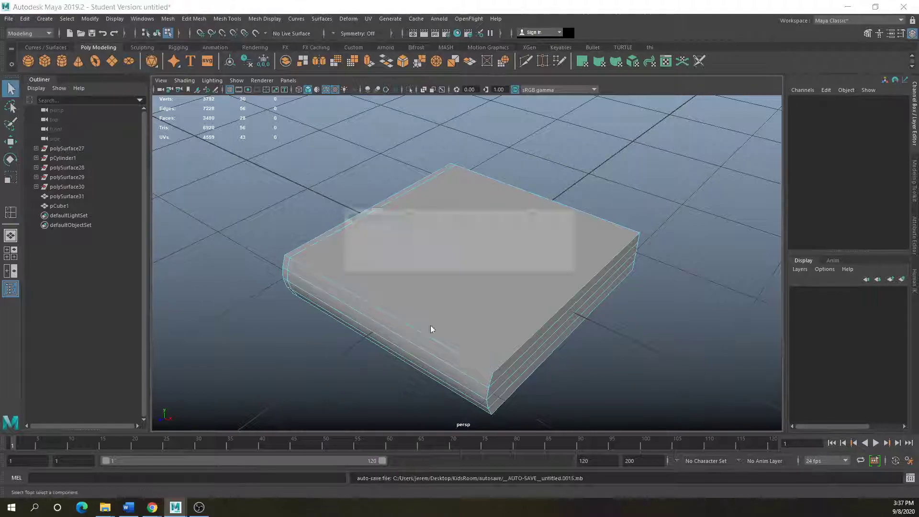
left_click(437, 262)
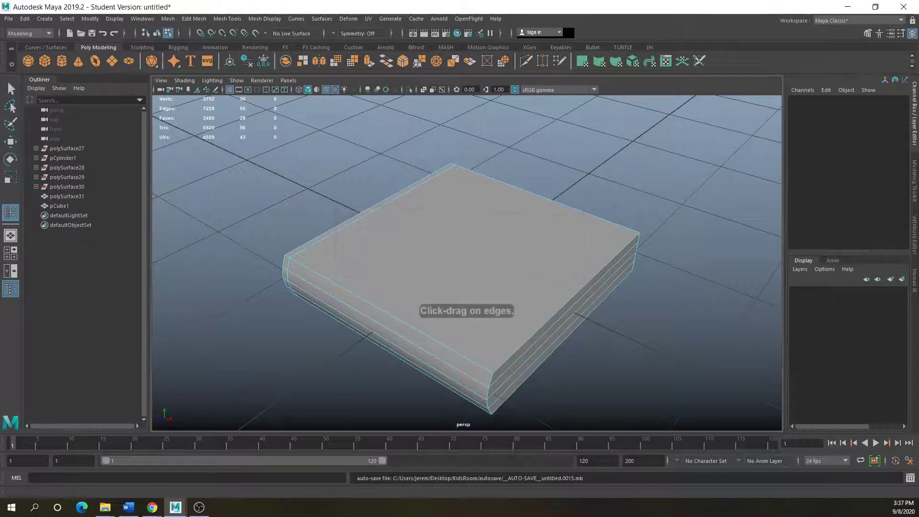
key("w")
right_click_drag(377, 330, 369, 274)
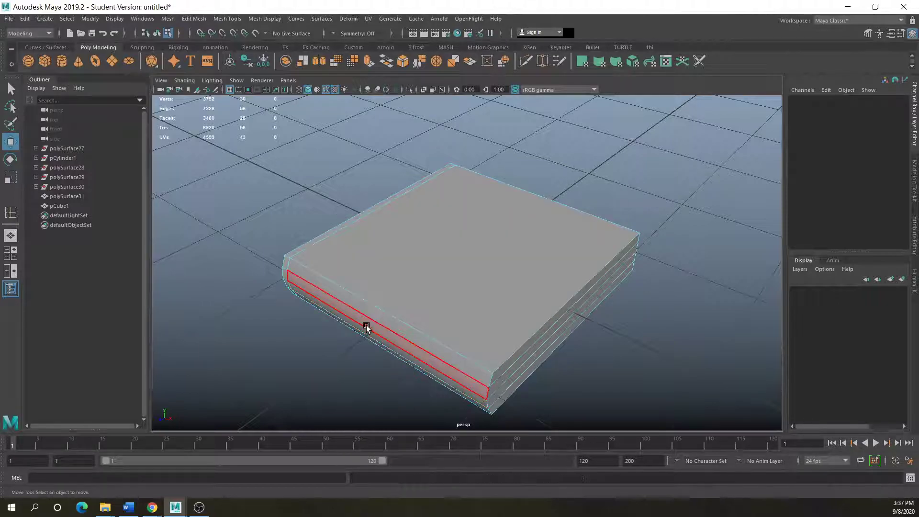
left_click(367, 328)
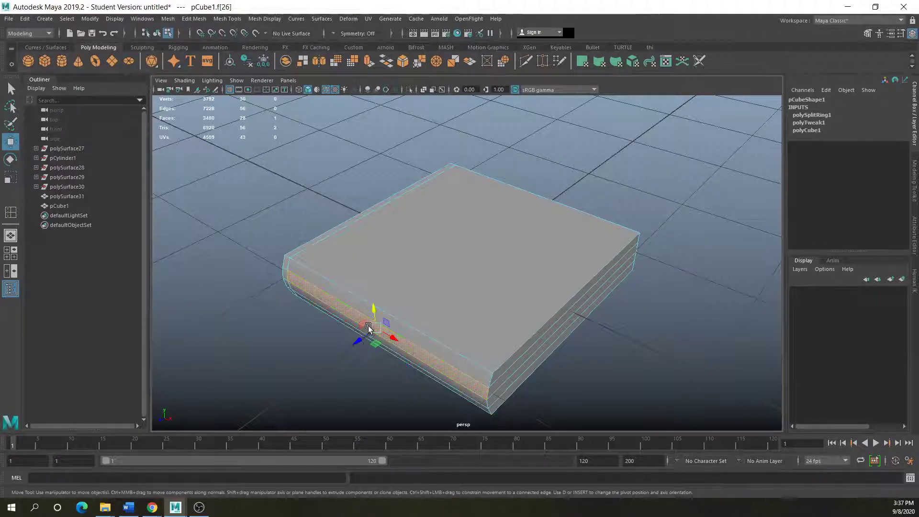
left_click(348, 322, "shift")
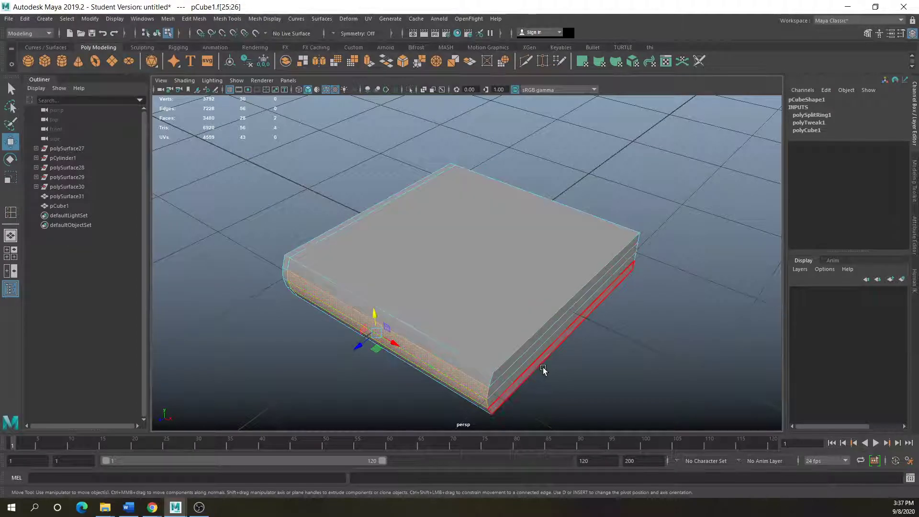
left_click_drag(543, 369, 375, 303, "alt")
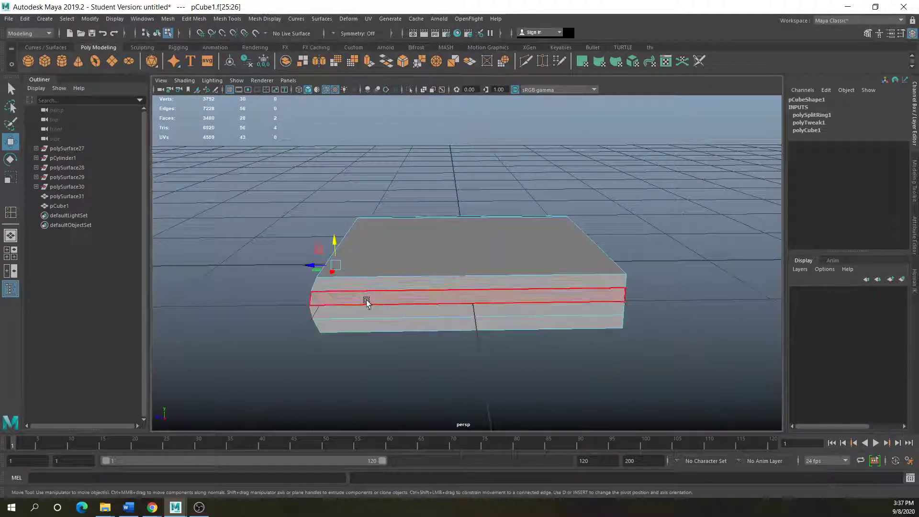
left_click(366, 302, "shift")
left_click(367, 309, "shift")
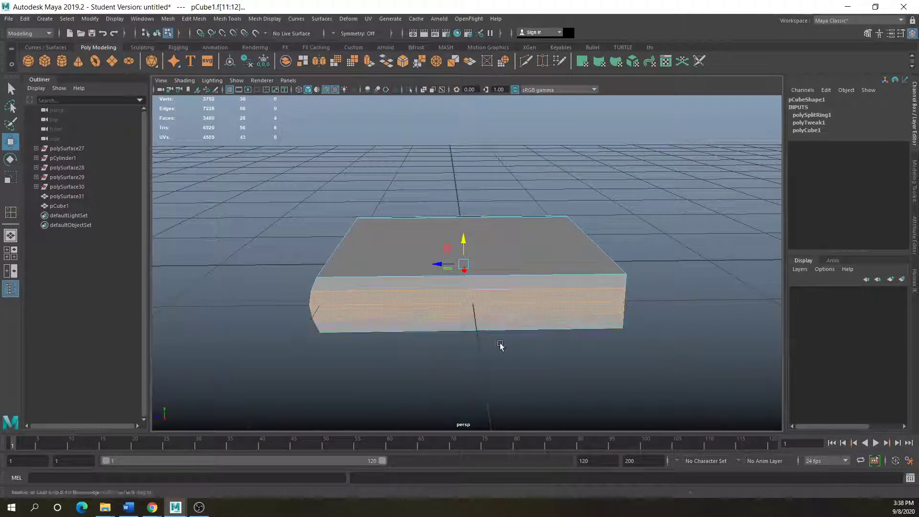
left_click_drag(500, 347, 374, 334, "alt")
left_click(334, 266, "shift")
left_click(328, 274, "shift")
left_click_drag(320, 309, 525, 322, "alt")
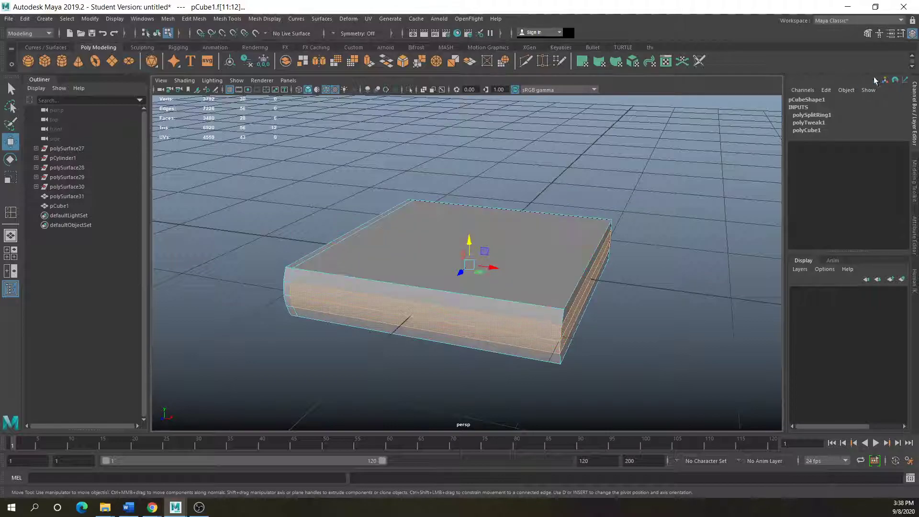
- Extrude the selected side faces inward with a Thickness of -0.2
left_click(867, 33)
left_click(812, 320)
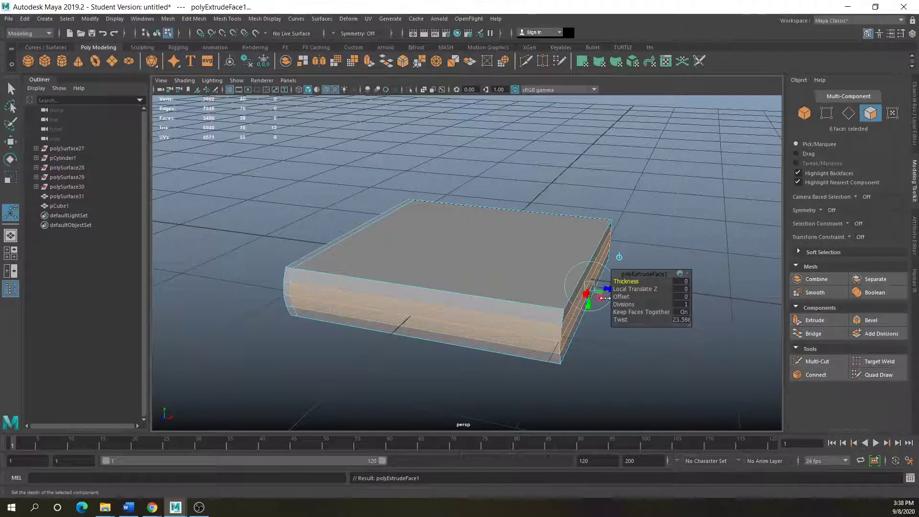
left_click_drag(626, 279, 626, 274)
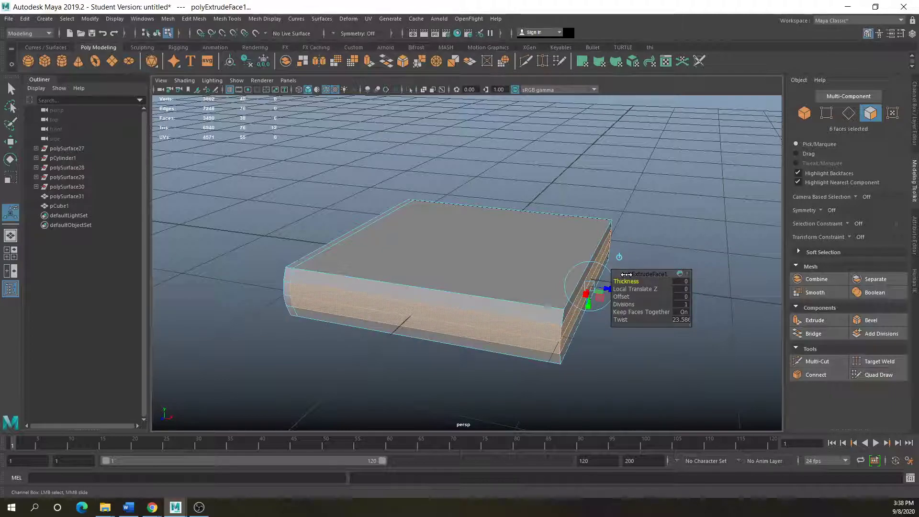
left_click(687, 282)
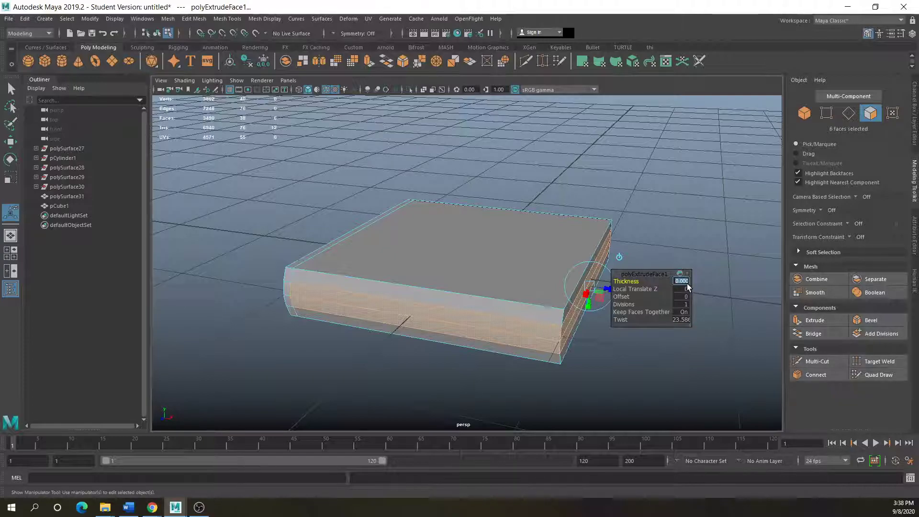
type("-0.2")
key("Return")
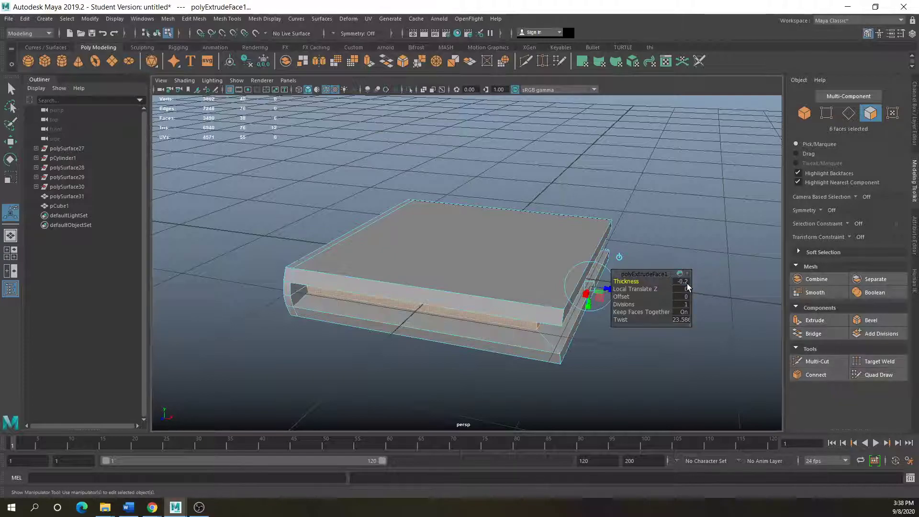
- Set the side-face extrusion's Thickness to -0.02 and deselect the faces
left_click(686, 282)
type("-0.2")
key("Return")
key("Return")
type("-0.02")
key("Return")
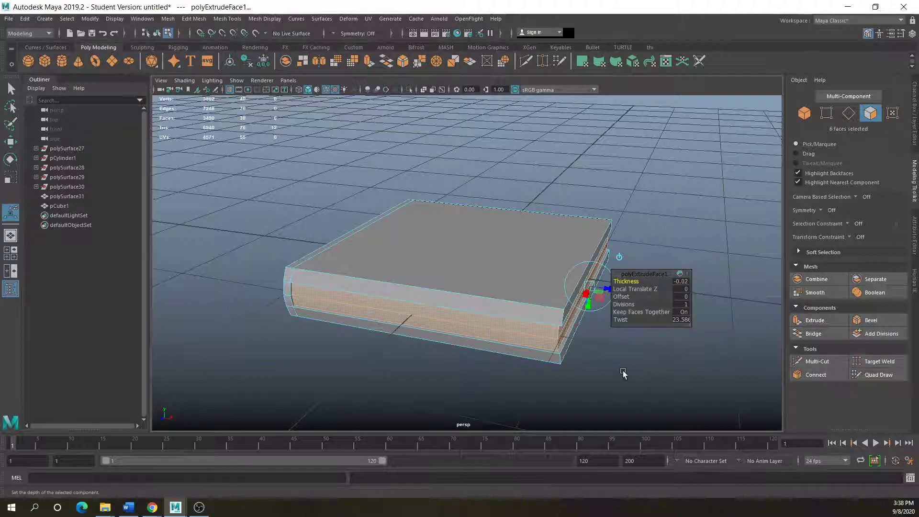
left_click(607, 363)
- Turn on the slab's smooth preview and insert edge loops near its four outer borders to sharpen the corners
left_click_drag(346, 334, 316, 328, "alt")
key("3")
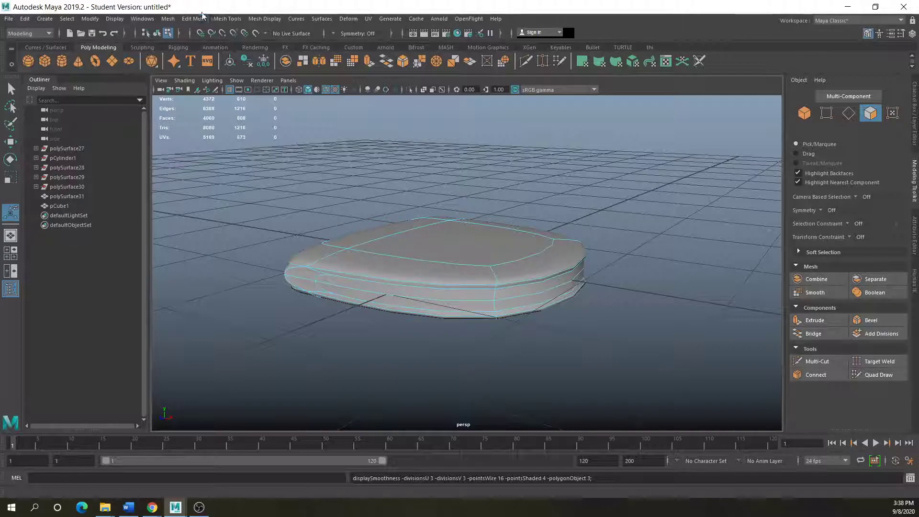
left_click(225, 19)
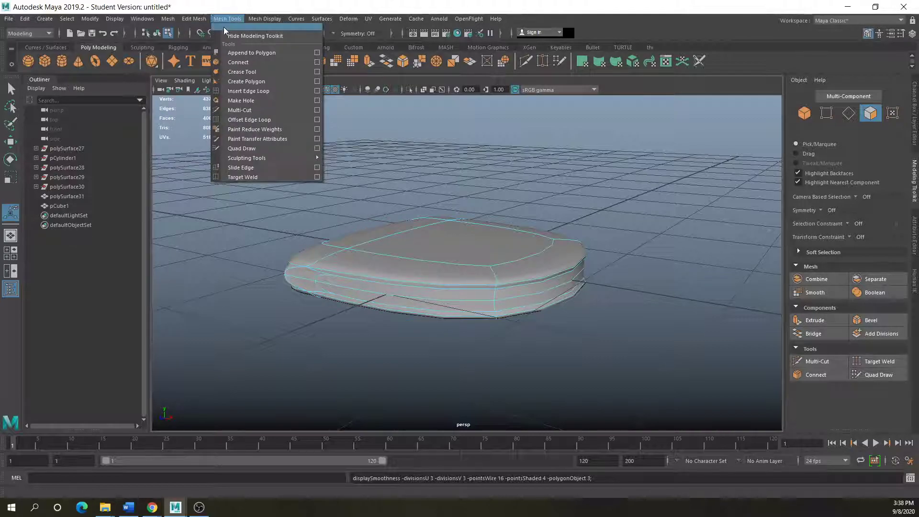
left_click(236, 90)
left_click_drag(424, 343, 403, 368, "alt")
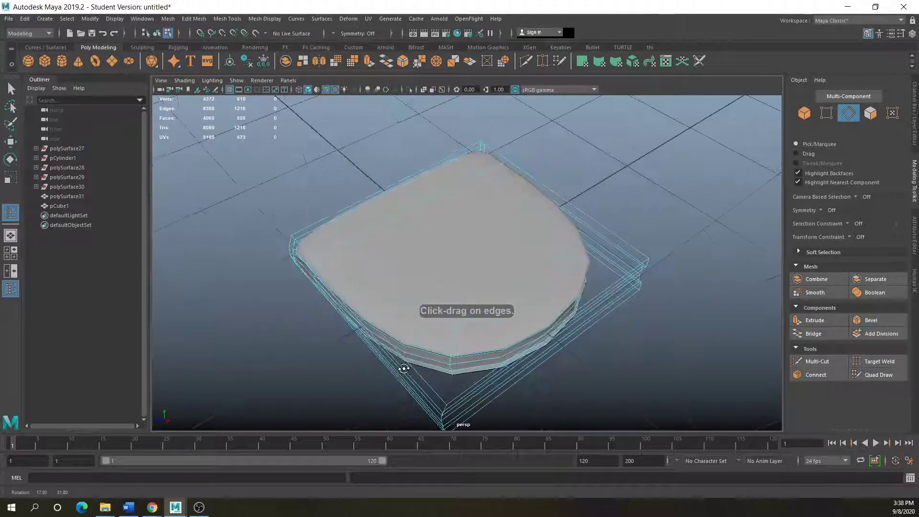
left_click(444, 398)
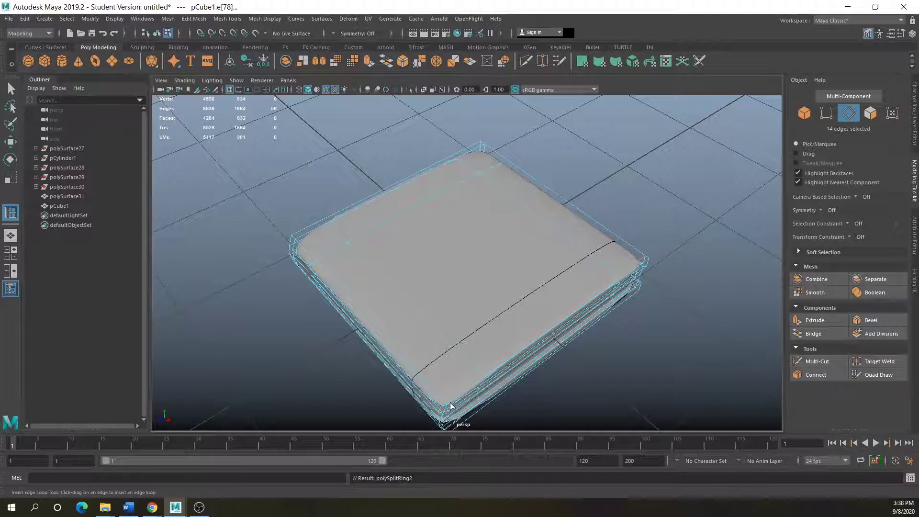
left_click(481, 383)
left_click(640, 261)
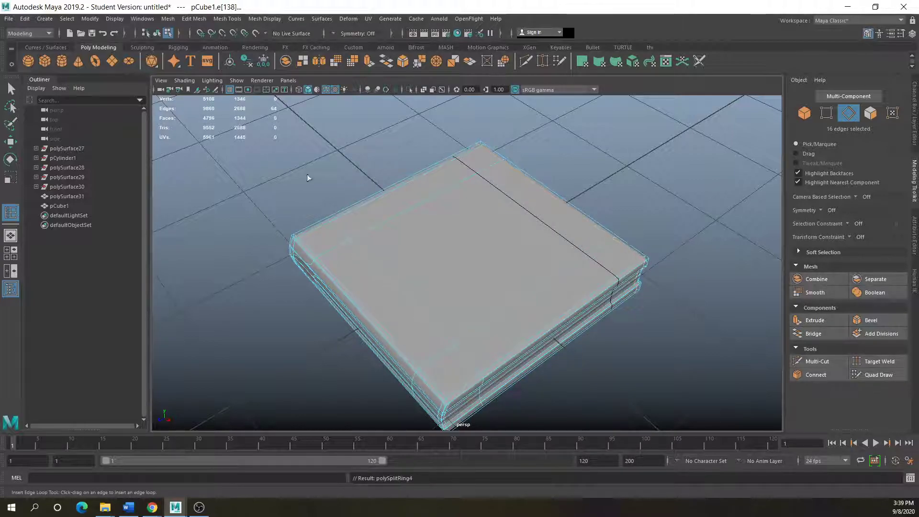
left_click_drag(266, 322, 298, 272, "alt")
left_click(297, 266)
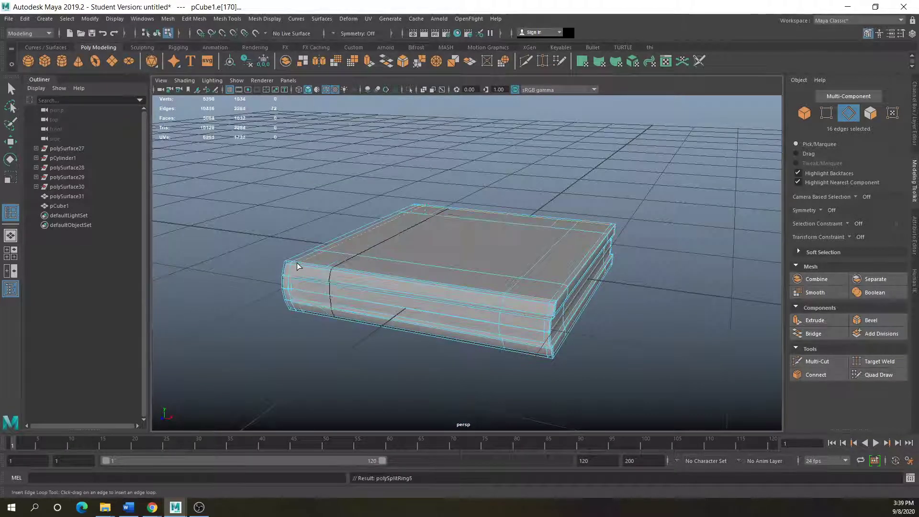
- Return the slab to object mode and examine the smoothed book shape from several angles
left_click_drag(280, 324, 172, 191, "alt")
key("w")
right_click_drag(453, 206, 497, 193)
scroll(549, 344, "down", 3)
left_click_drag(511, 328, 415, 337, "alt")
left_click(414, 338)
scroll(420, 332, "up", 5)
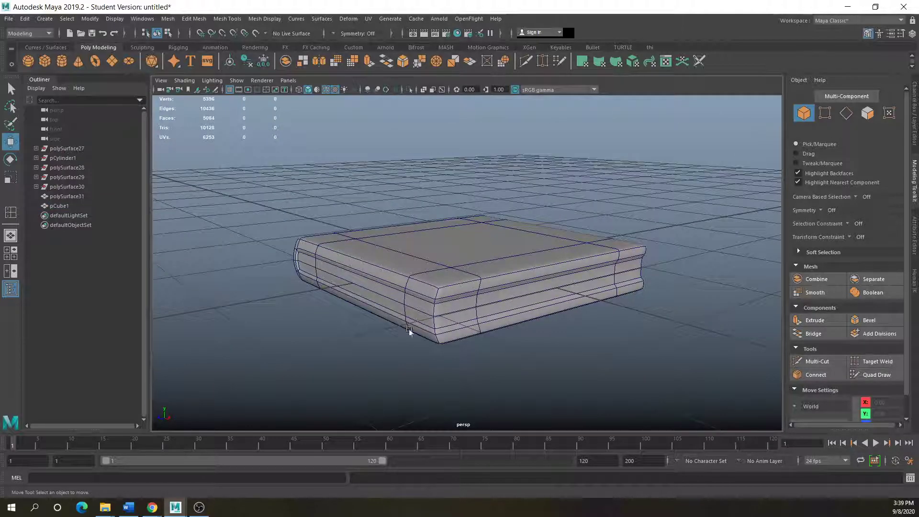
scroll(406, 325, "down", 2)
left_click_drag(390, 320, 388, 338, "alt")
- Duplicate the book, placing the copy behind the original along Z, and scale the copy up in all directions
left_click(438, 282)
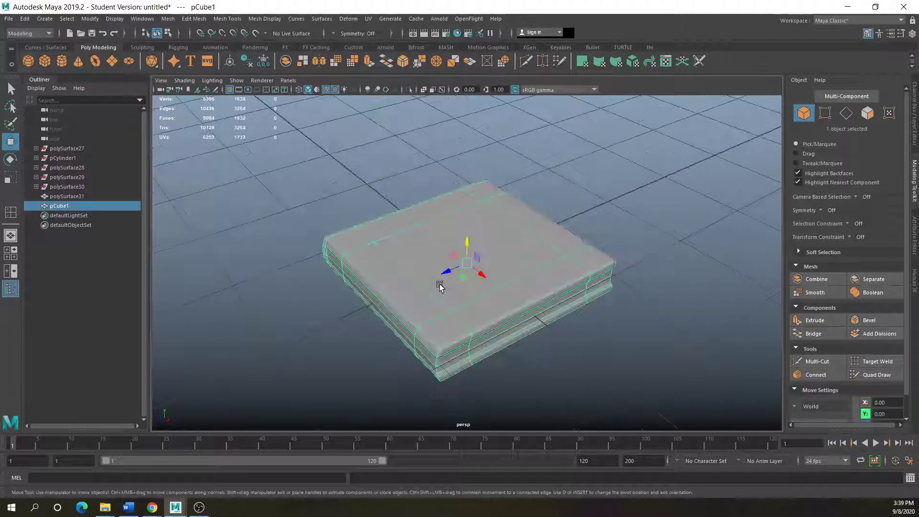
key("ctrl+d")
left_click_drag(444, 268, 625, 189)
scroll(524, 254, "down", 2)
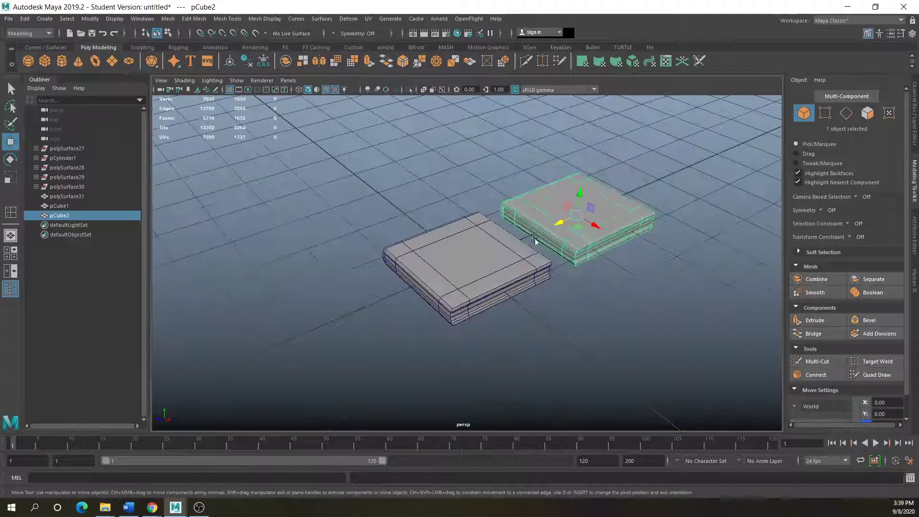
key("r")
left_click_drag(571, 219, 580, 191)
- Place the smaller original book on top of the larger copy and rotate it to lie at an angle
left_click(407, 266)
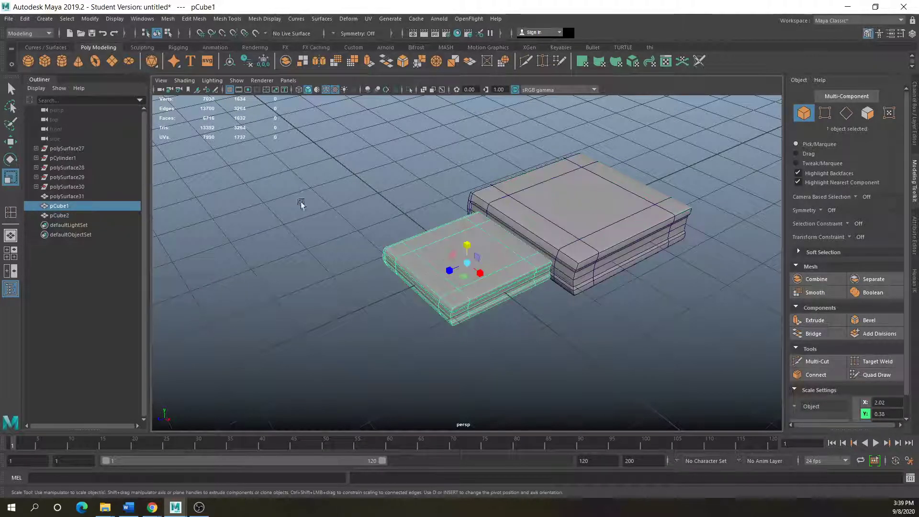
key("w")
left_click_drag(451, 270, 588, 201)
left_click(8, 160)
left_click(583, 289)
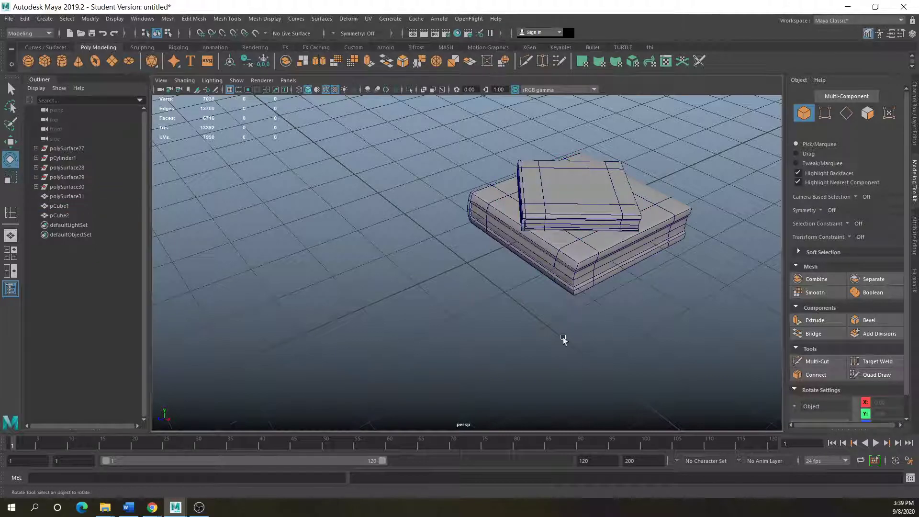
left_click_drag(538, 328, 428, 306, "alt")
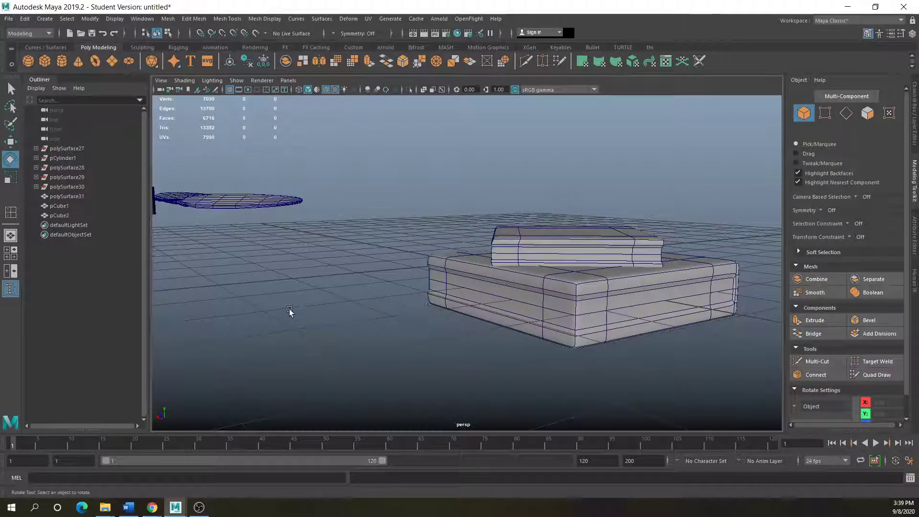